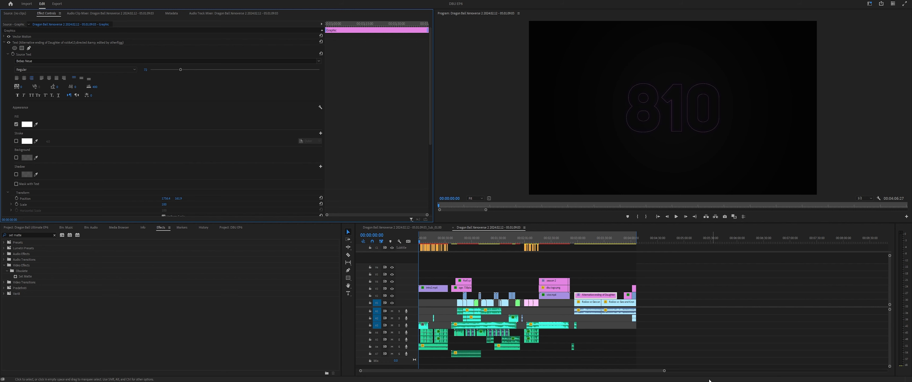
Step: Zoom the sequence timeline in and play back the opening number animation from the start
drag(664, 371, 498, 371)
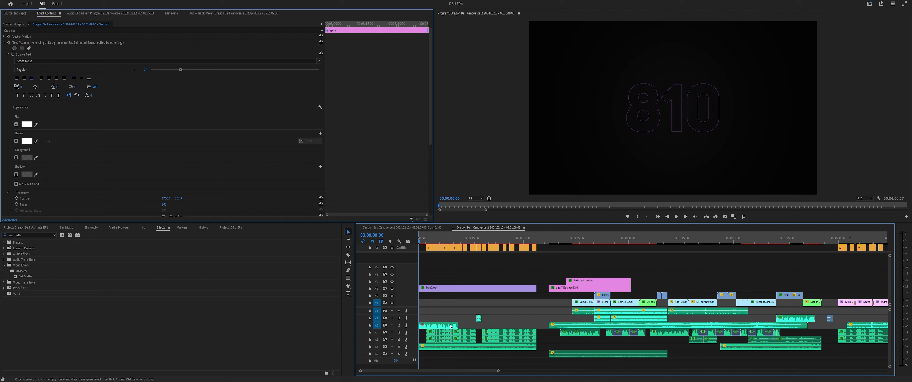
click(676, 217)
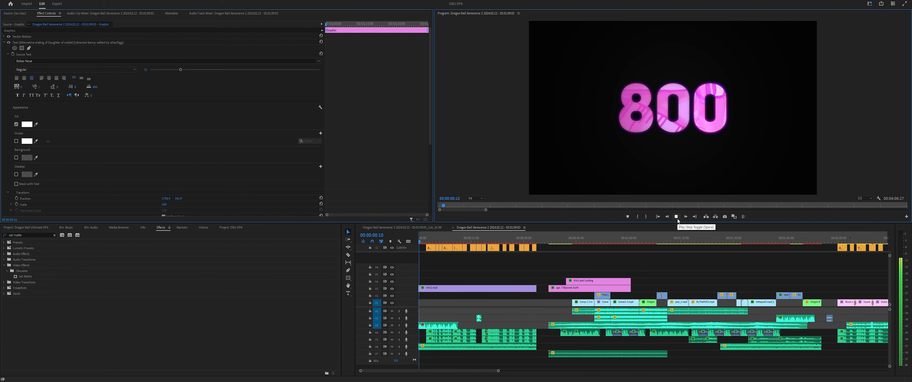
click(677, 217)
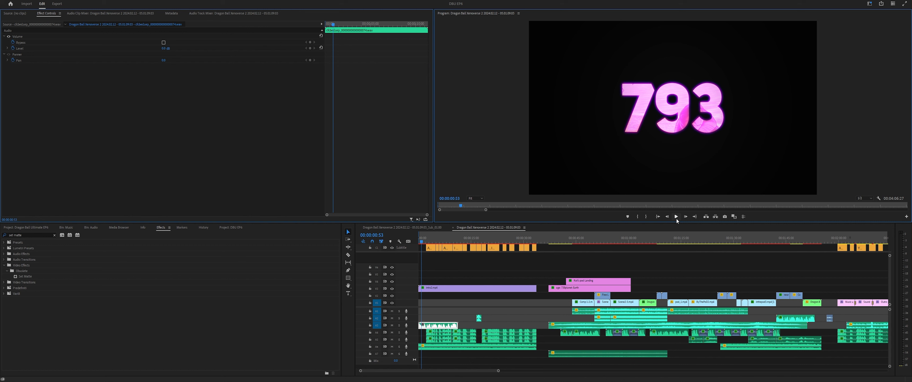
Step: Search the effects for "slider", then switch to After Effects and search its effects for "slider con"
click(54, 235)
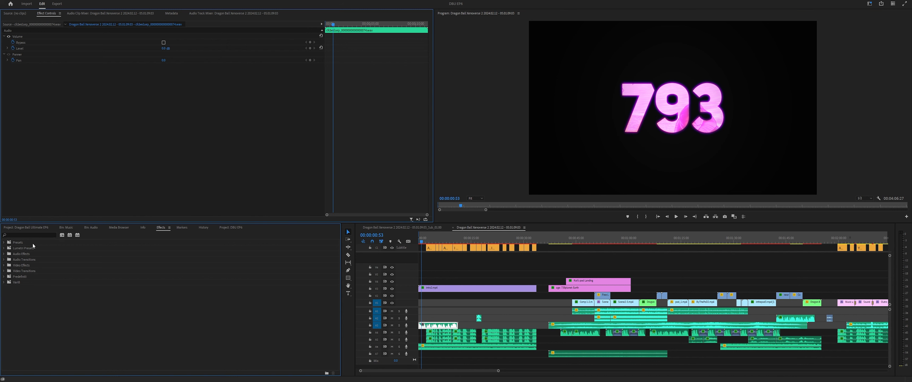
text(slider)
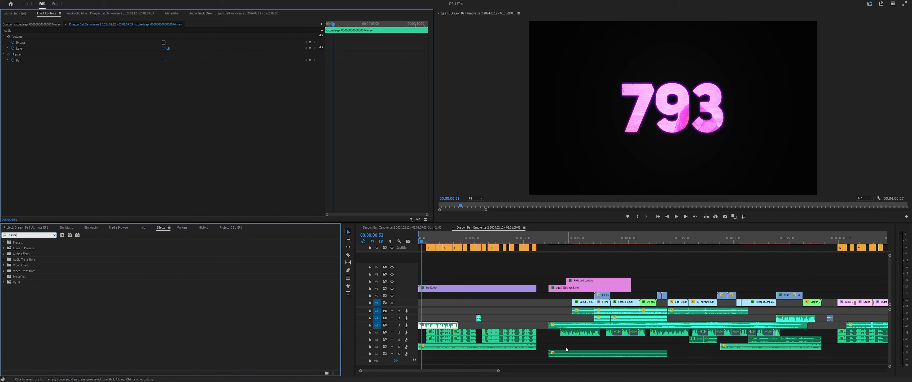
key(alt+Tab)
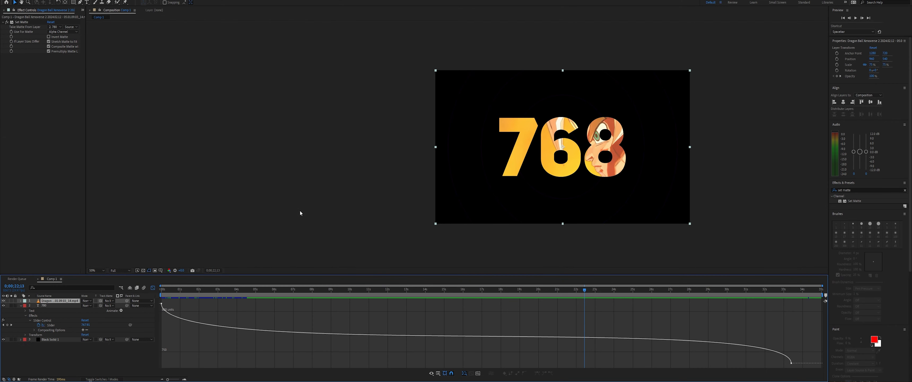
click(850, 190)
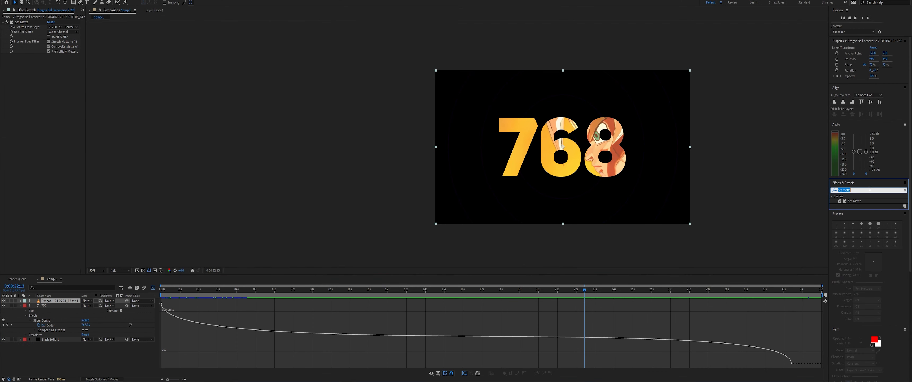
text(slider con)
Step: Examine the Slider Control's value graph and scrub the number animation from its start to the final keyframe
click(153, 288)
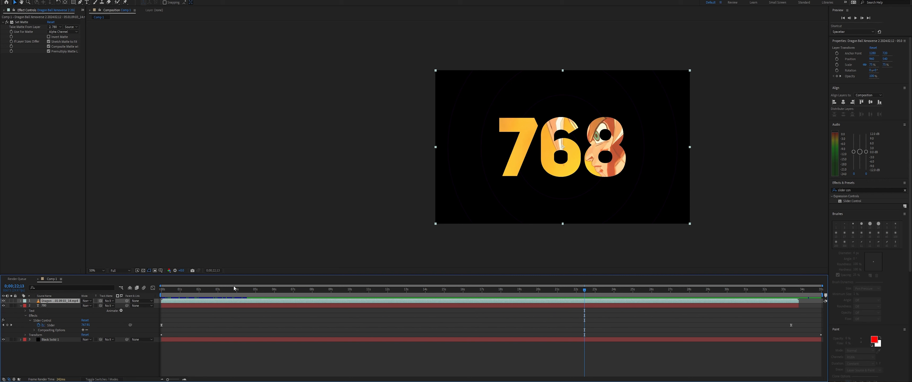
click(153, 288)
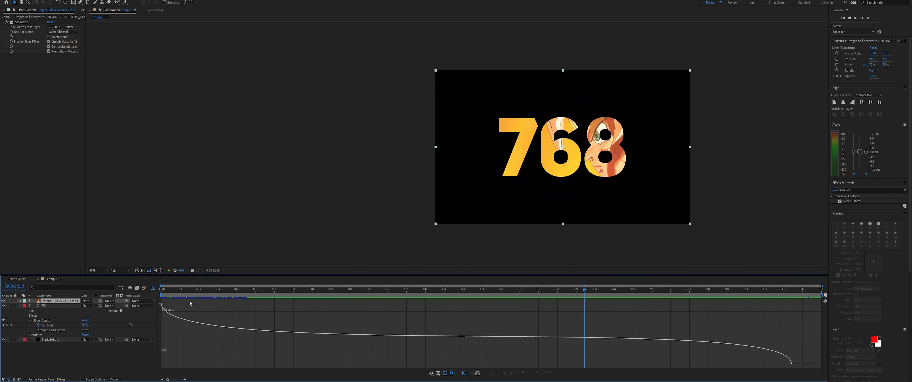
click(168, 293)
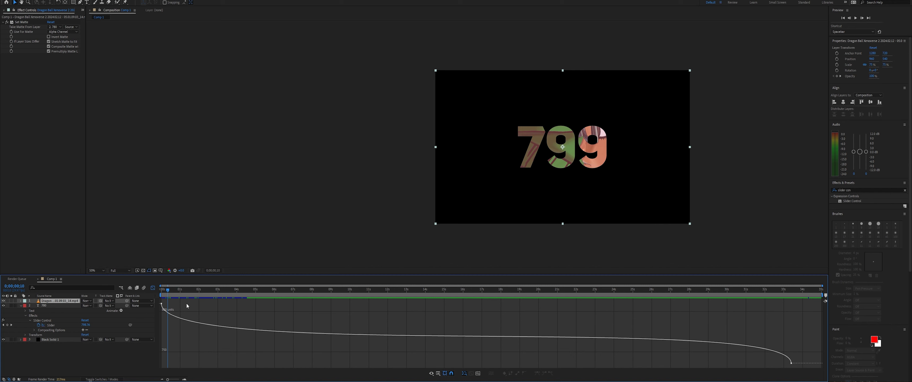
drag(197, 298, 793, 317)
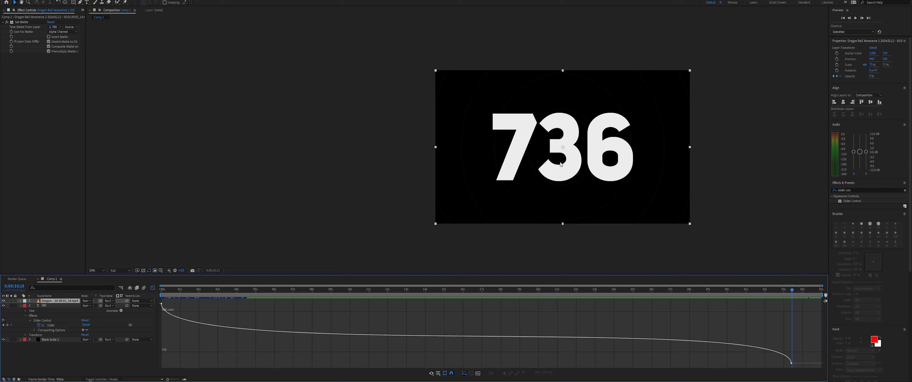
Step: Clear the effects search and collapse the number text layer's properties
click(904, 190)
click(880, 190)
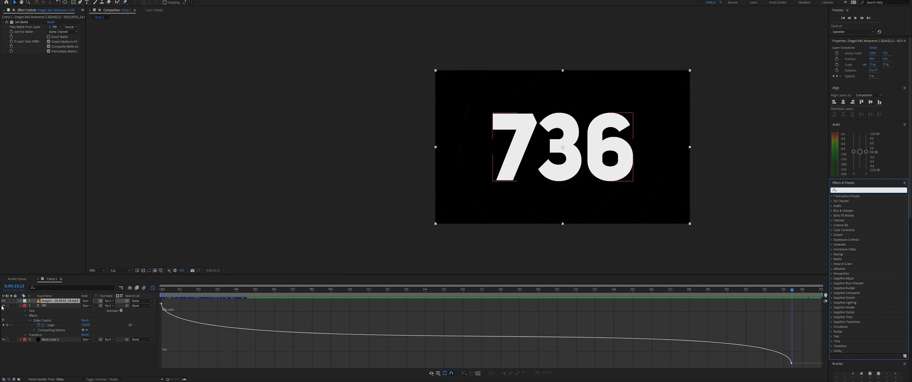
click(21, 307)
click(21, 305)
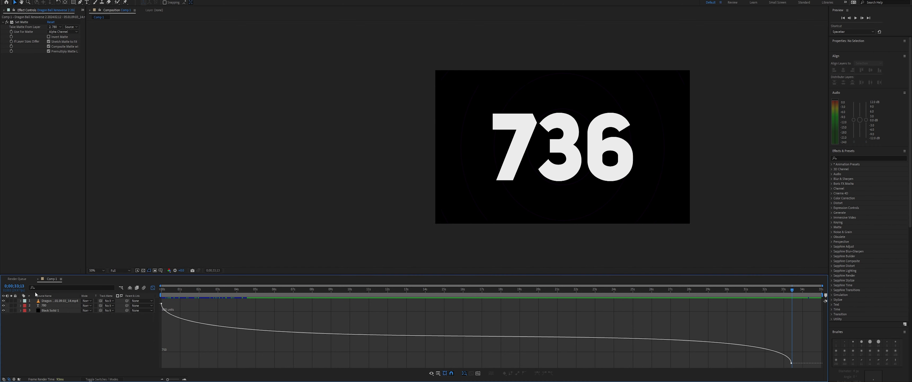
Step: Hide the number text layer and the black solid, and scrub through the number-masked footage
click(54, 301)
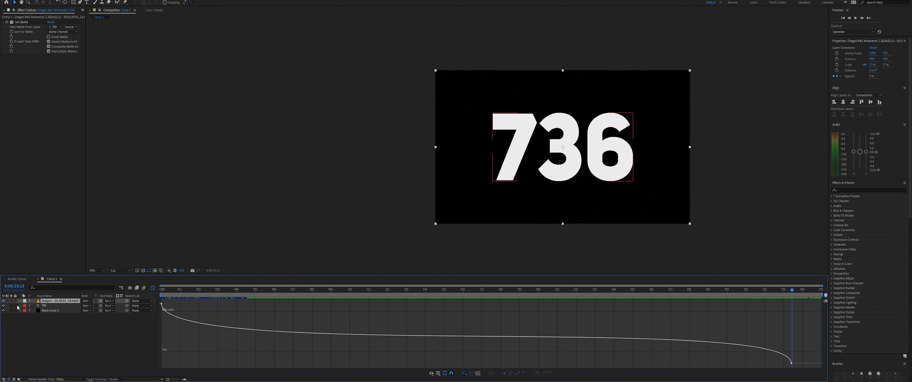
click(4, 305)
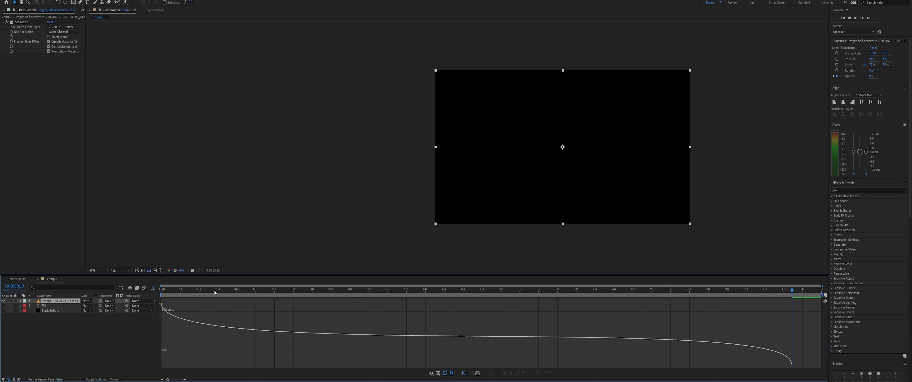
drag(175, 290, 191, 291)
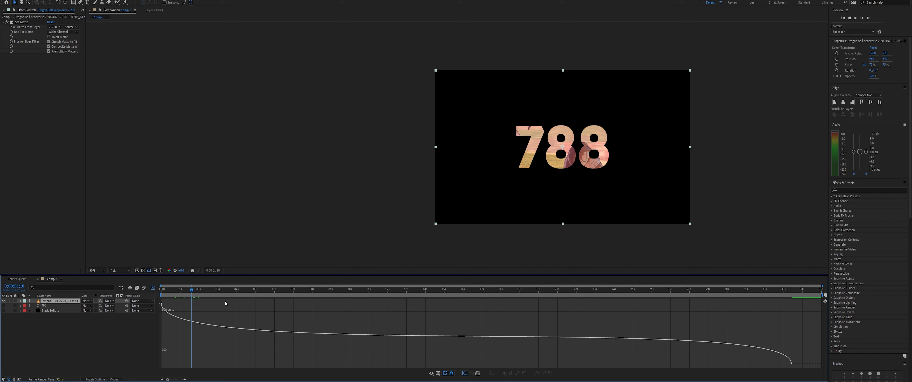
drag(189, 291, 310, 298)
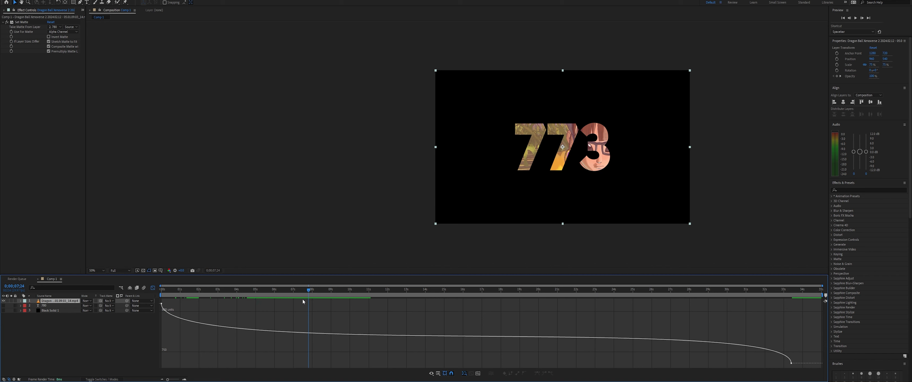
drag(330, 289, 415, 303)
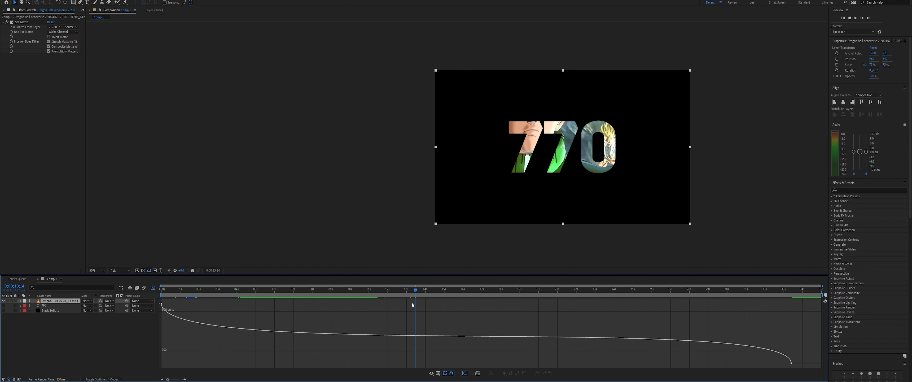
drag(313, 289, 249, 287)
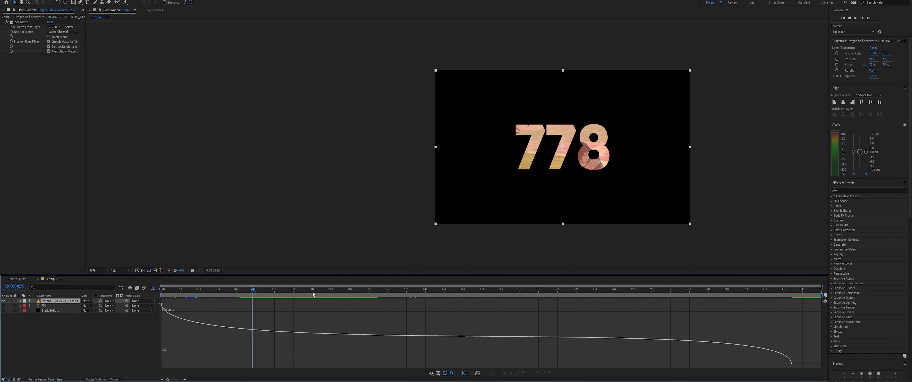
drag(319, 293, 373, 294)
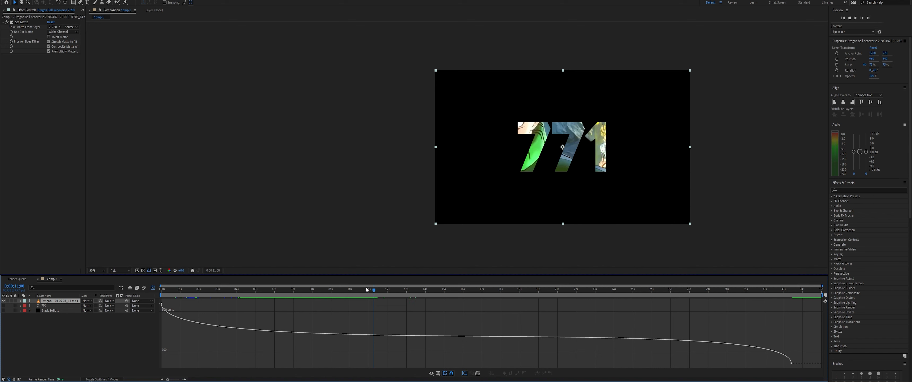
drag(328, 292, 416, 308)
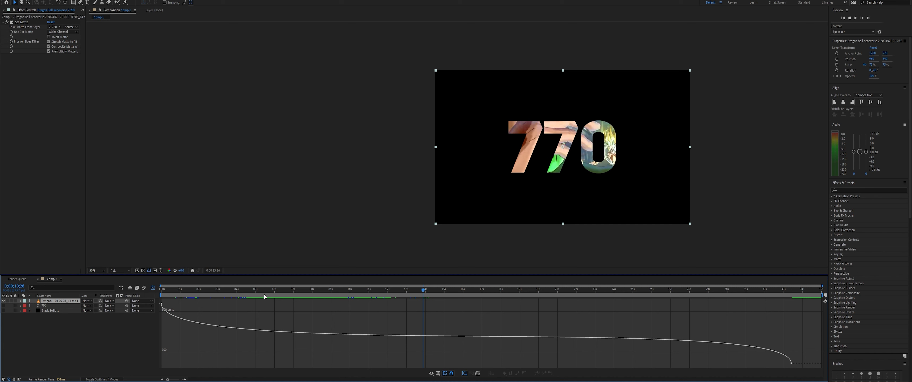
mouse_move(169, 294)
mouse_down()
mouse_move(343, 312)
mouse_move(716, 305)
mouse_move(186, 293)
mouse_up()
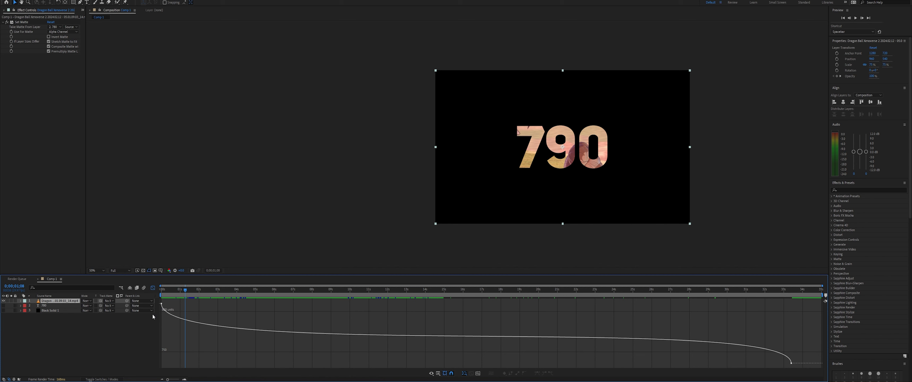
Step: Make Black Solid 1 with the Radio Waves effect visible and preview it by scrubbing through the composition
click(58, 310)
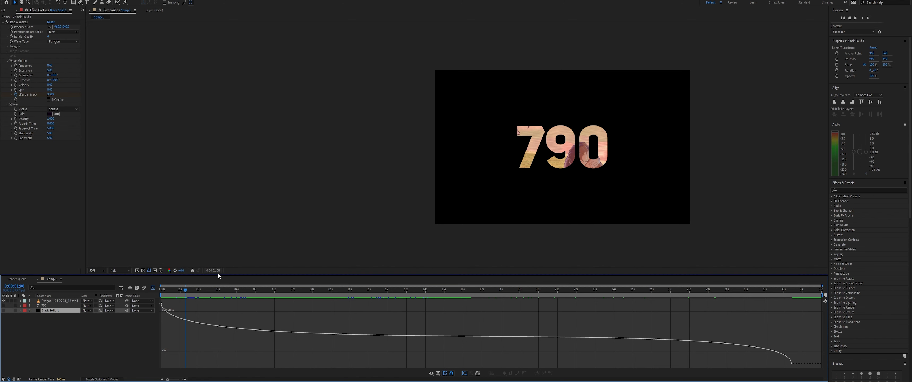
click(3, 311)
click(216, 289)
drag(217, 289, 482, 289)
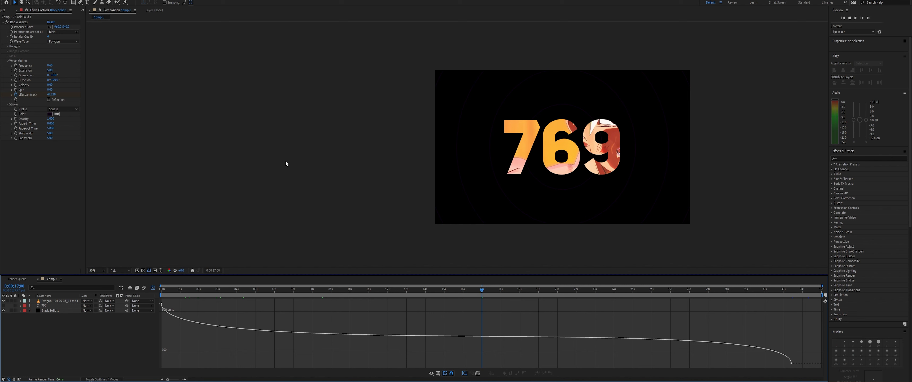
drag(482, 289, 610, 305)
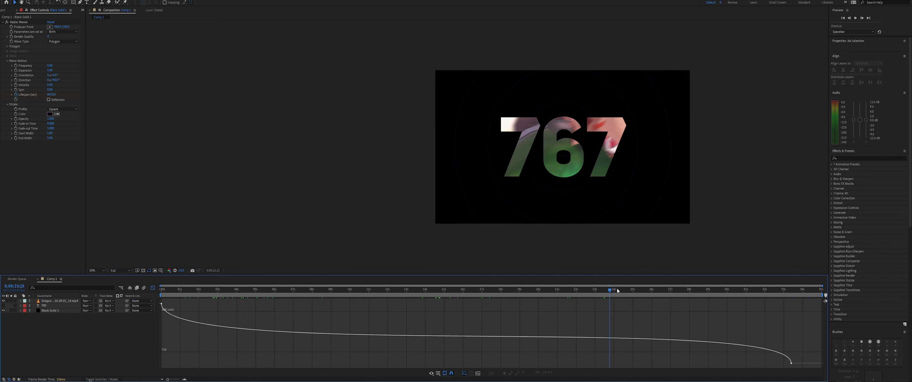
Step: Switch back to Premiere Pro and scrub the sequence from the number animation to the pod landing titles
mouse_move(523, 337)
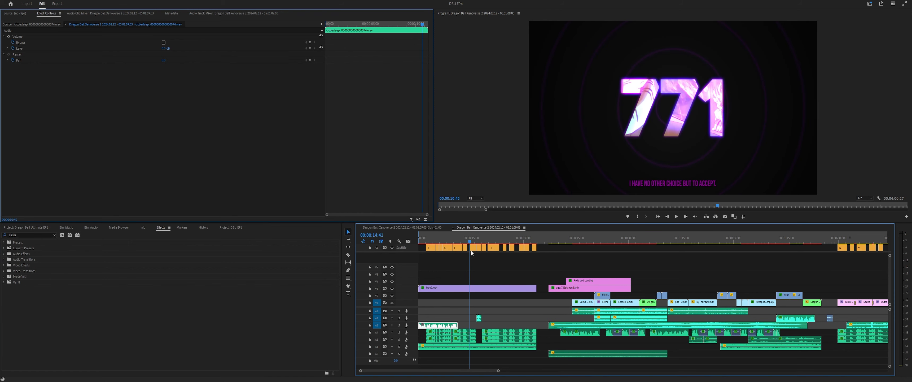
drag(471, 250, 540, 274)
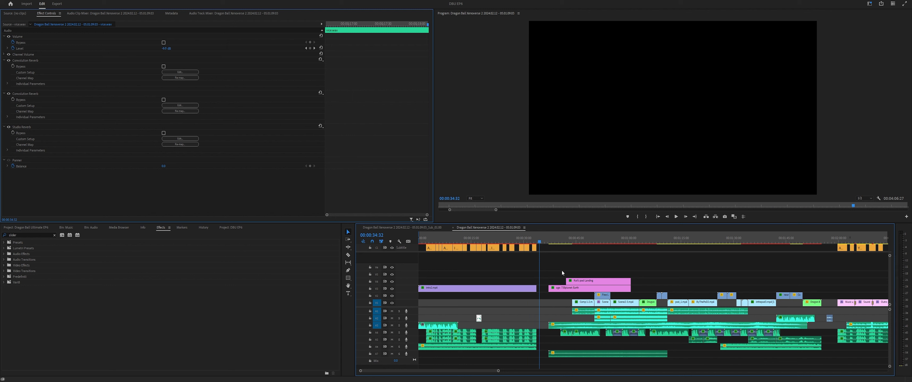
click(559, 244)
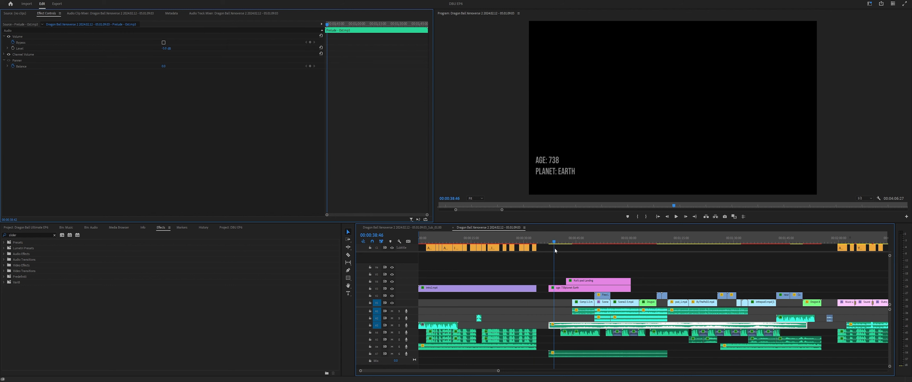
drag(560, 258, 575, 264)
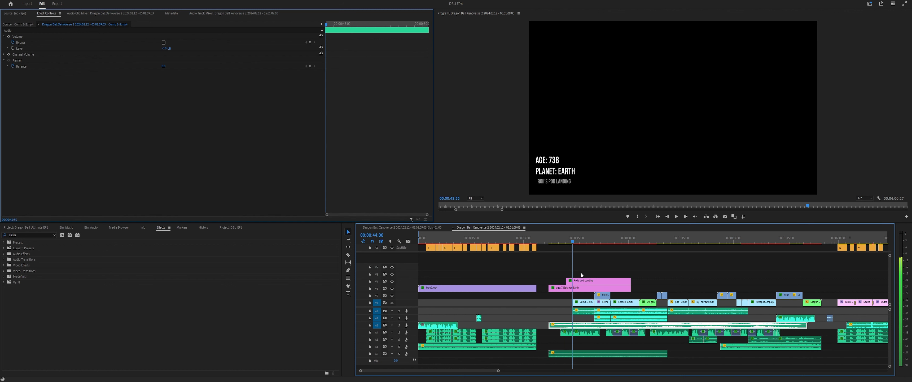
Step: Move the playhead to the burning crater shot and hide the two video tracks holding its titles
click(581, 244)
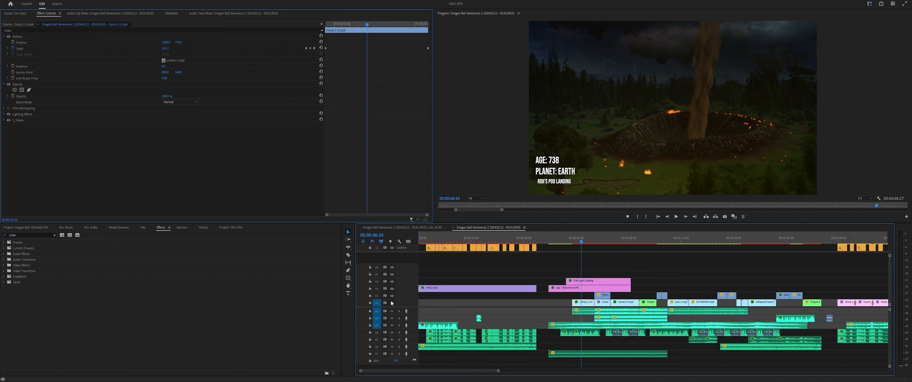
click(393, 287)
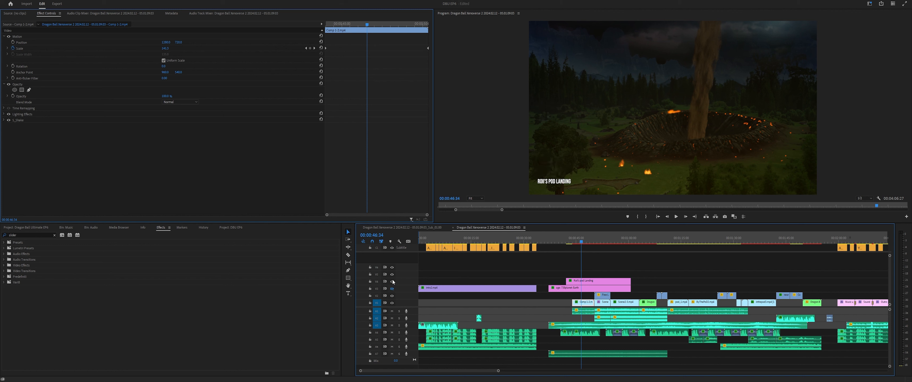
click(393, 282)
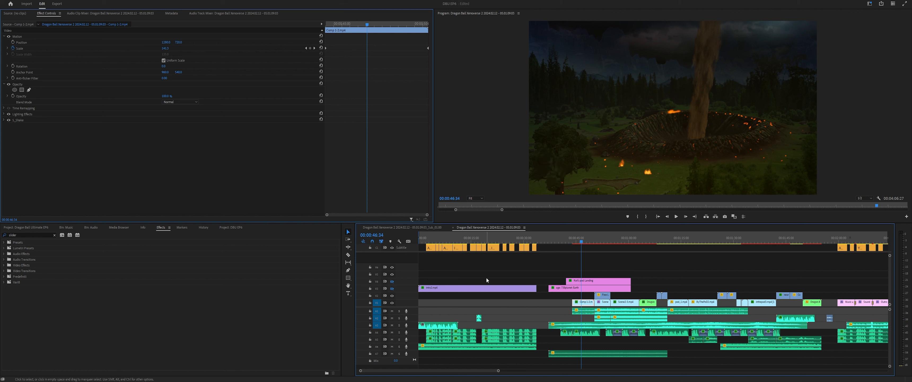
Step: Place the daytime crater image on the track above the pod landing title and extend it to the end of the crater clip
click(244, 228)
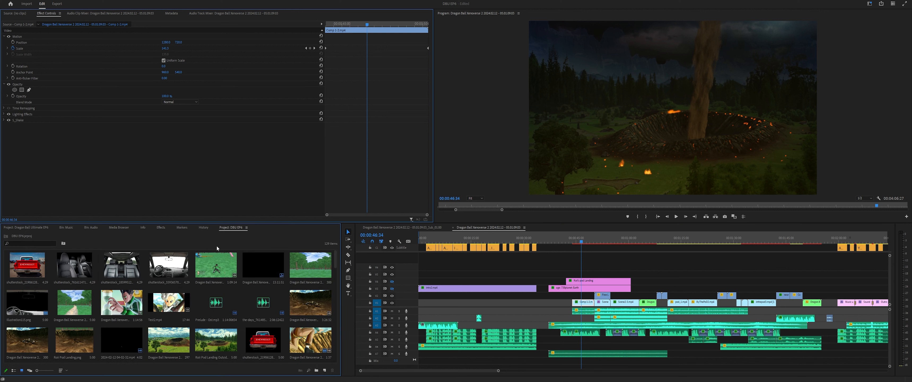
drag(170, 340, 577, 275)
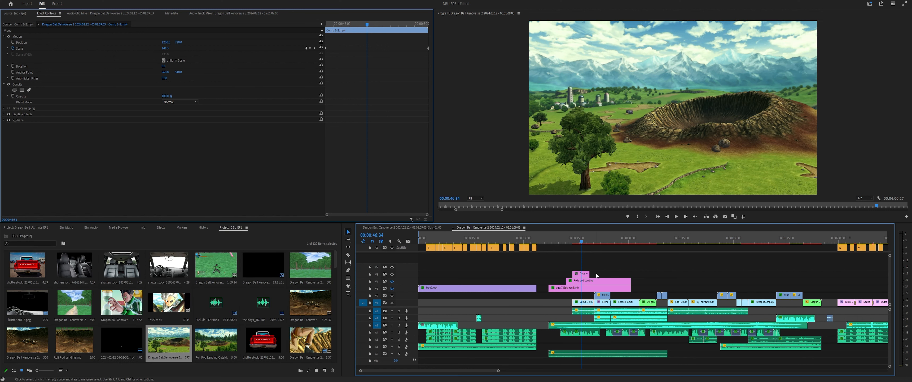
drag(588, 275, 595, 275)
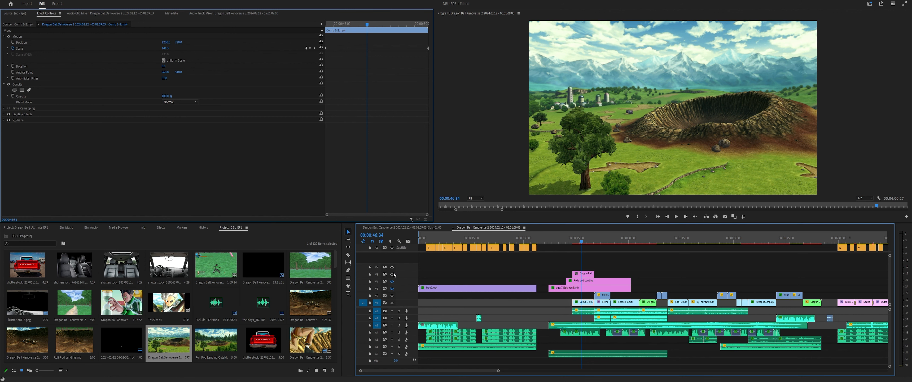
Step: Compare the burning crater shot with the daytime crater image and open the daytime image in Photoshop
click(392, 274)
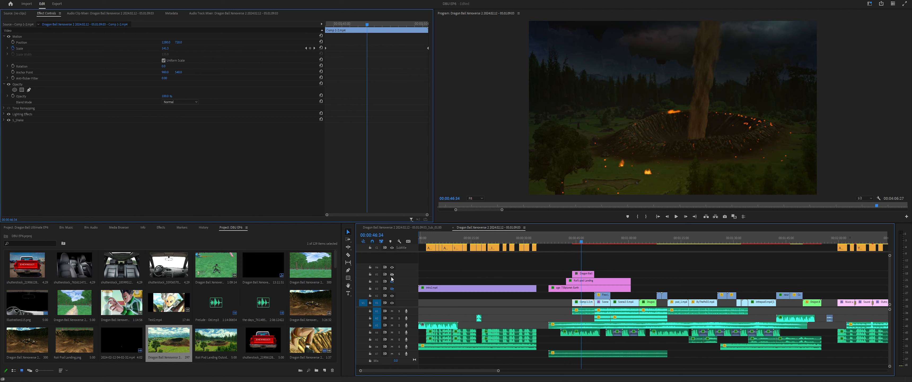
click(392, 275)
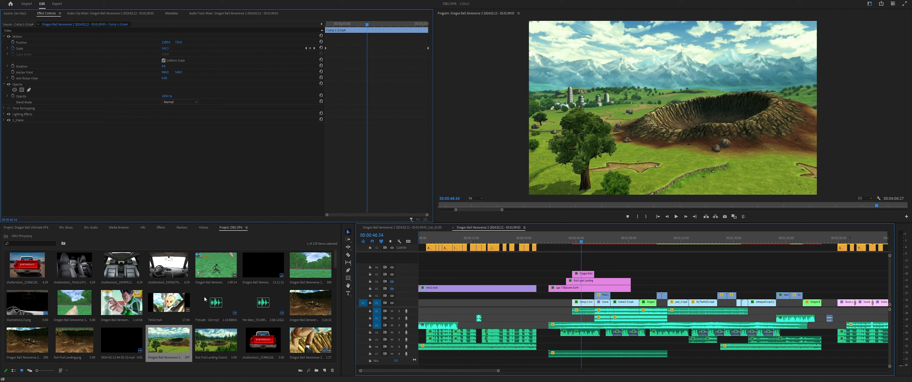
click(179, 334)
right_click(179, 334)
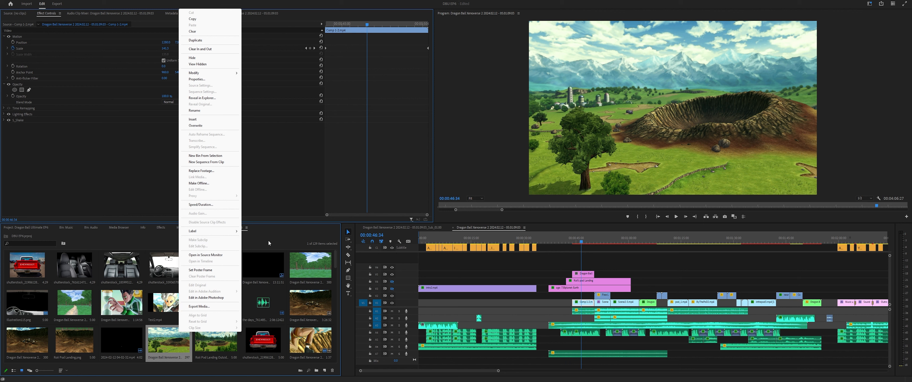
click(210, 301)
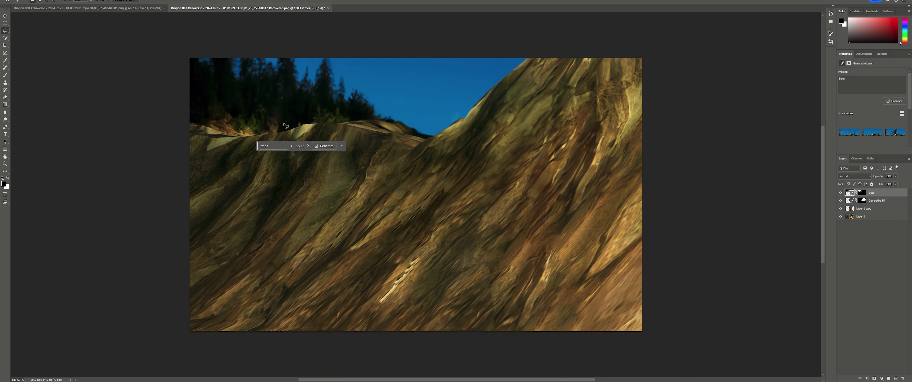
click(97, 9)
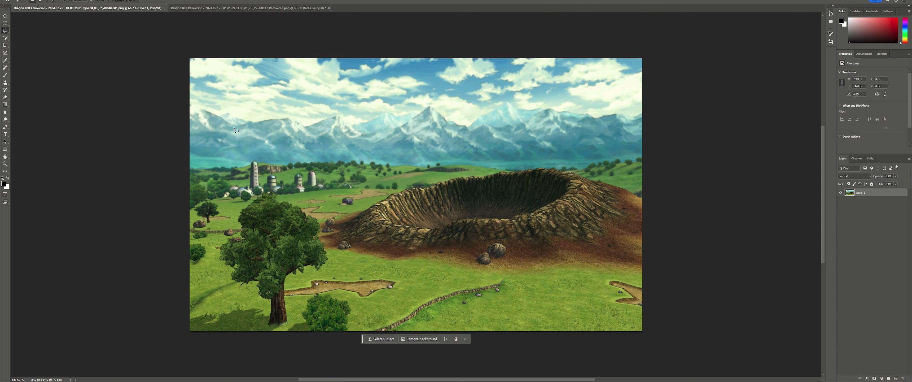
Step: Extend the canvas beyond the image's left edge with Generative Expand and choose the third generated variation
click(5, 45)
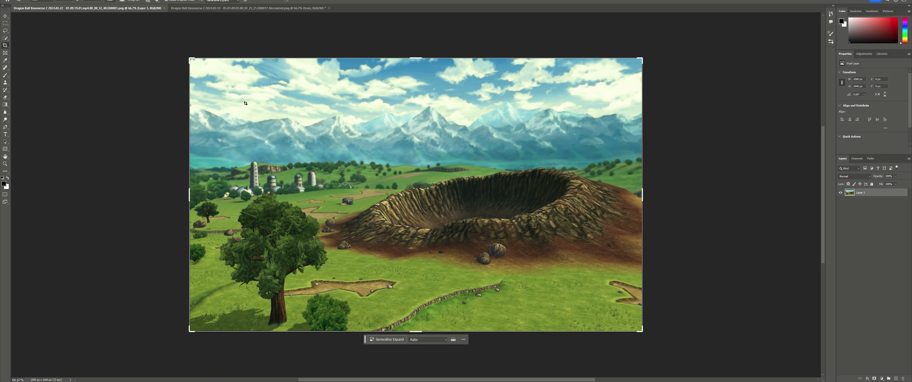
drag(190, 194, 153, 194)
click(467, 340)
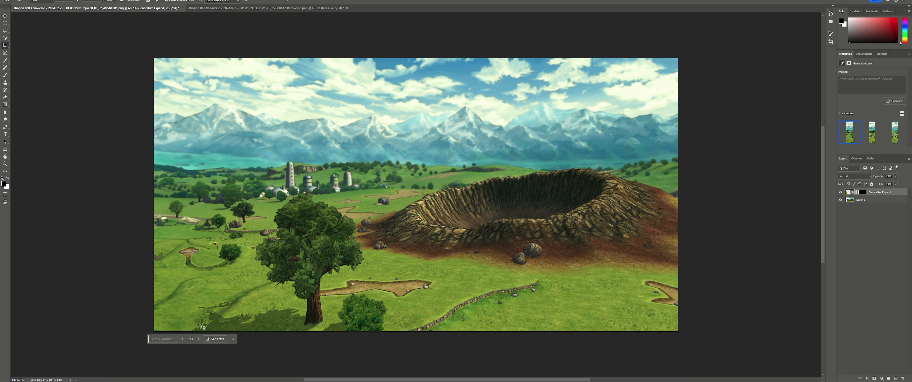
click(199, 339)
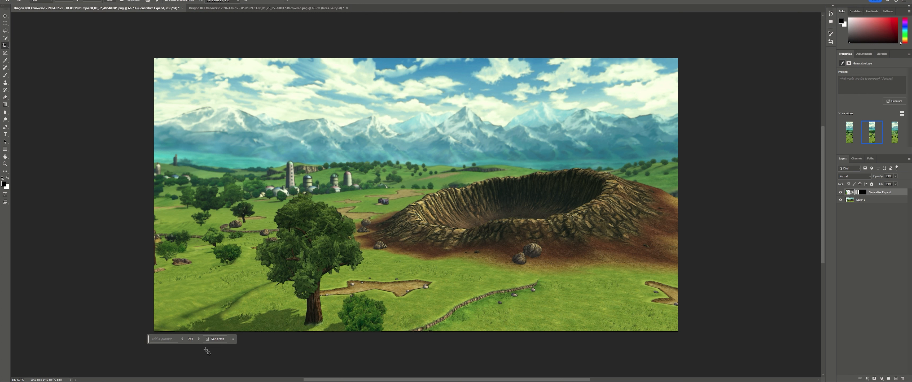
click(199, 339)
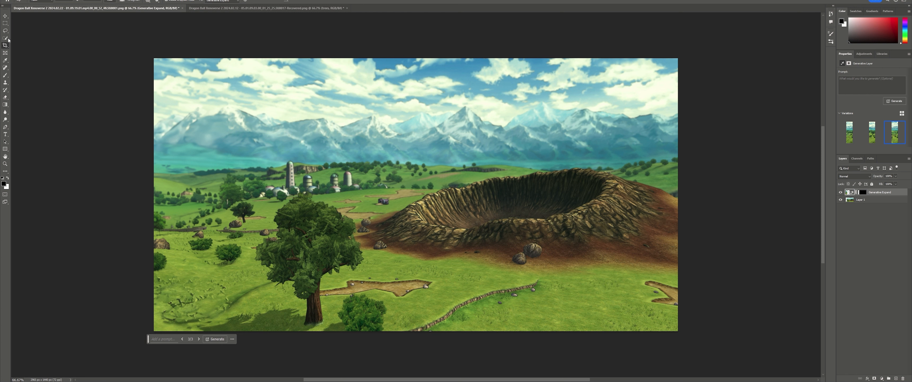
Step: Lasso the area around the large foreground tree, replace it using Generative Fill with the prompt "trees", and cycle through the variations
click(5, 30)
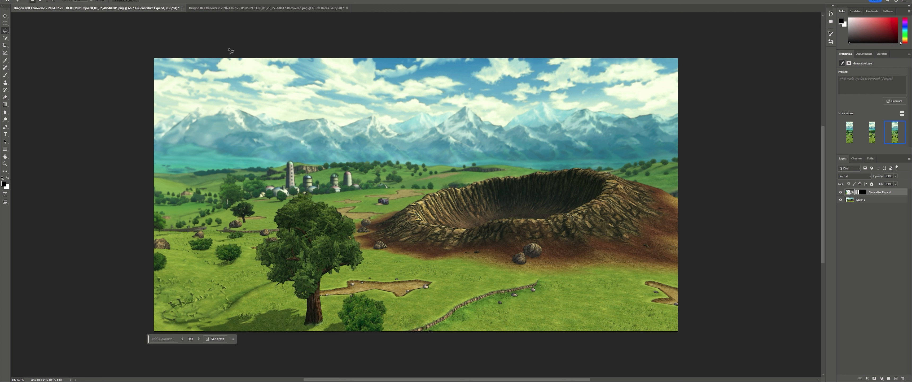
mouse_move(339, 186)
mouse_down()
mouse_move(230, 262)
mouse_move(349, 186)
mouse_move(339, 187)
mouse_up()
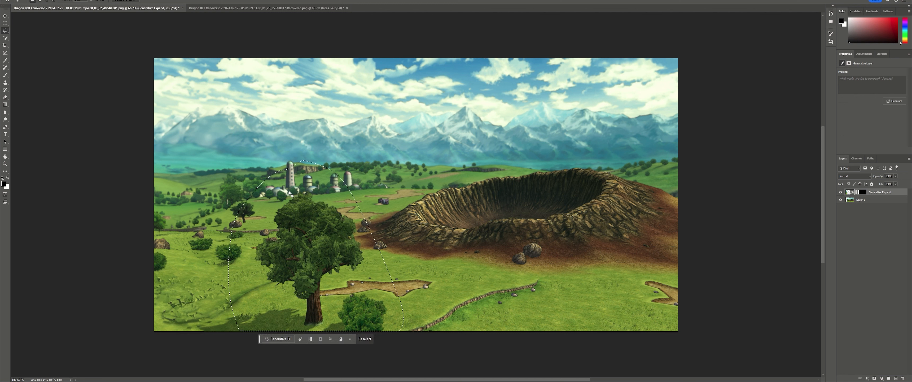
click(281, 338)
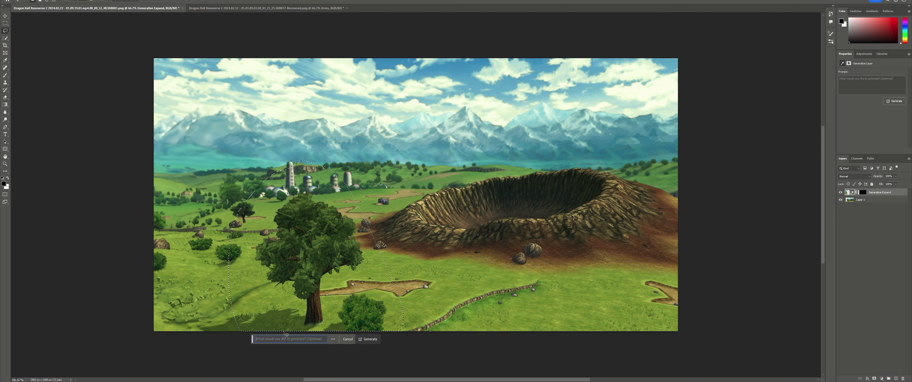
text(trees)
key(Return)
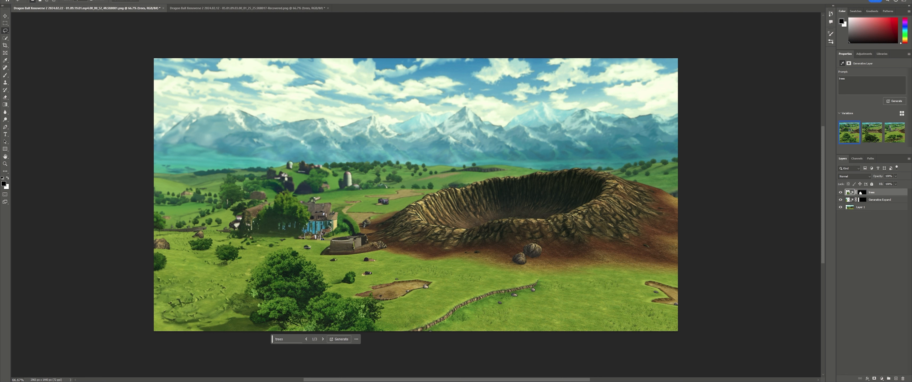
click(323, 339)
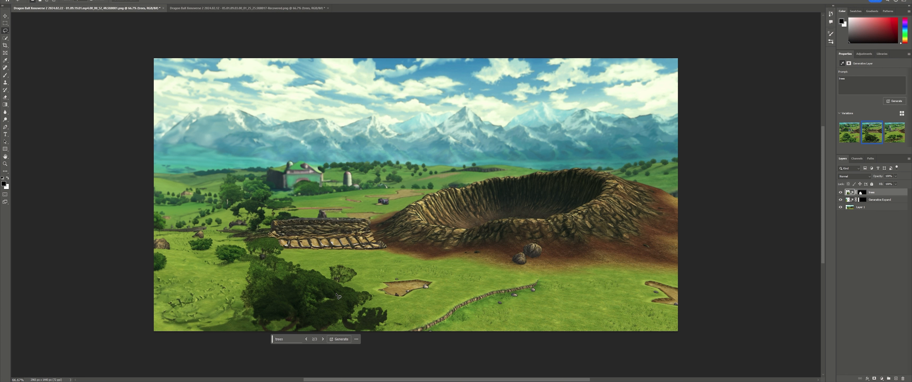
click(323, 342)
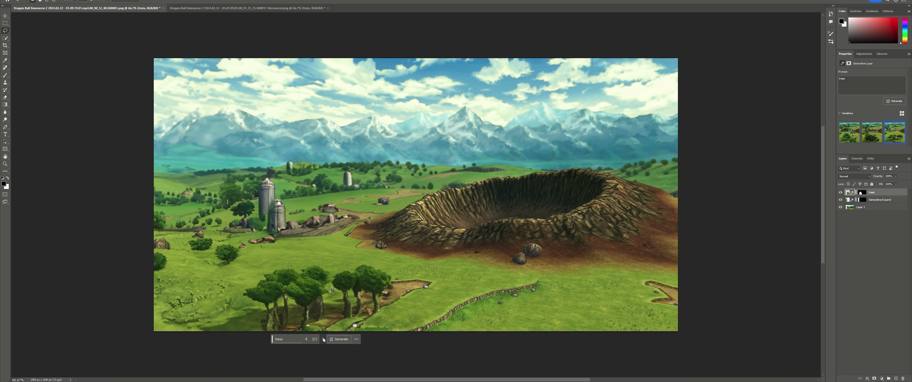
click(323, 339)
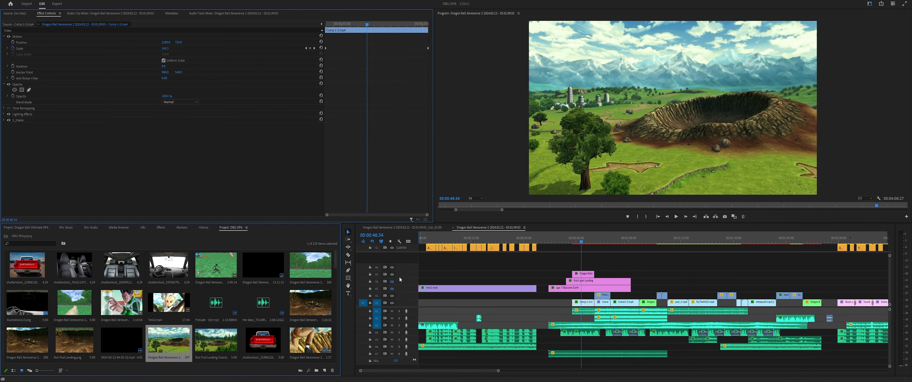
Step: Switch back to Premiere Pro, hide the daytime crater image, and move the playhead to the red tail light shot
click(391, 274)
click(392, 274)
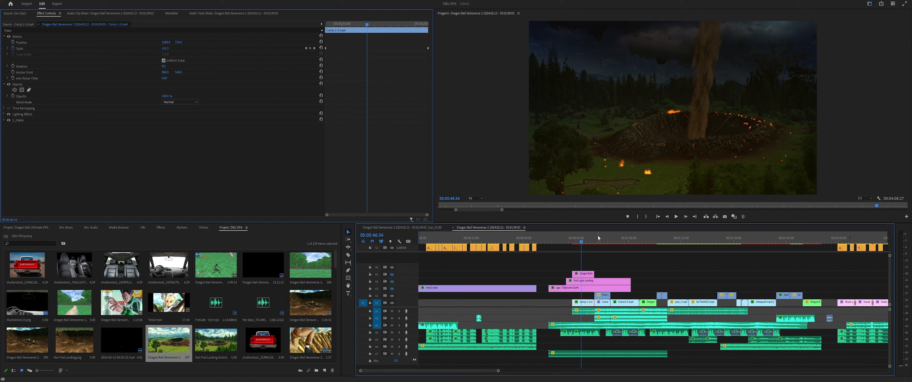
click(599, 244)
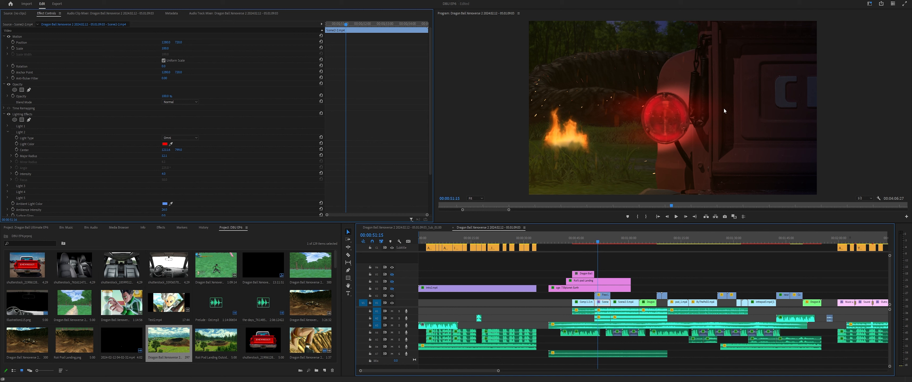
Step: Step through the tail light shot frame by frame and examine it at 150% preview magnification
key(Left)
key(Left)
key(Left)
click(475, 198)
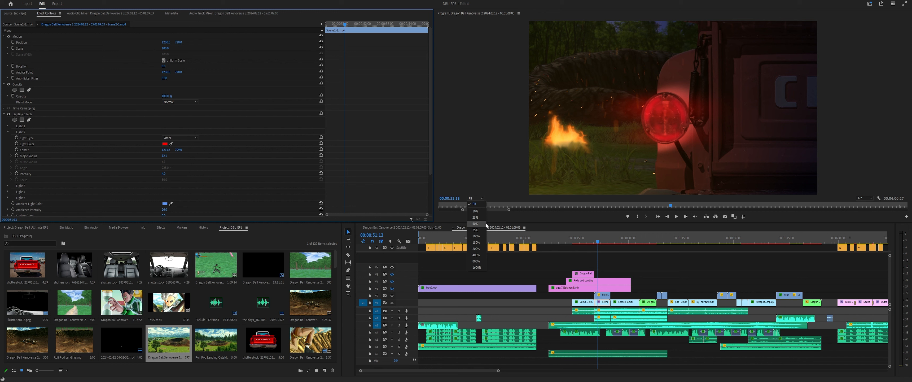
click(476, 243)
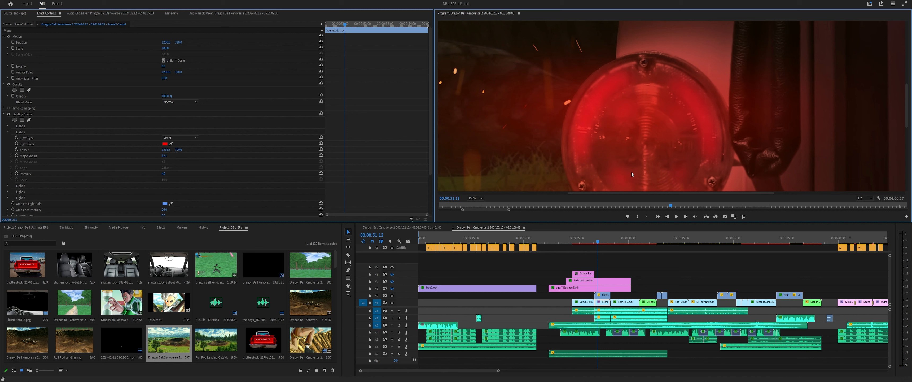
mouse_move(598, 242)
mouse_down()
mouse_move(608, 242)
mouse_move(599, 242)
mouse_up()
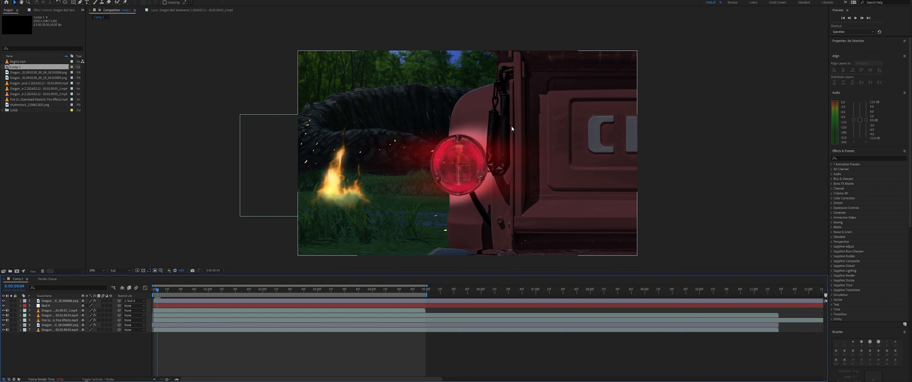
Step: Switch to After Effects and examine the red tail light glow in Comp 1 up close
scroll(473, 144, up, 4)
scroll(466, 161, down, 3)
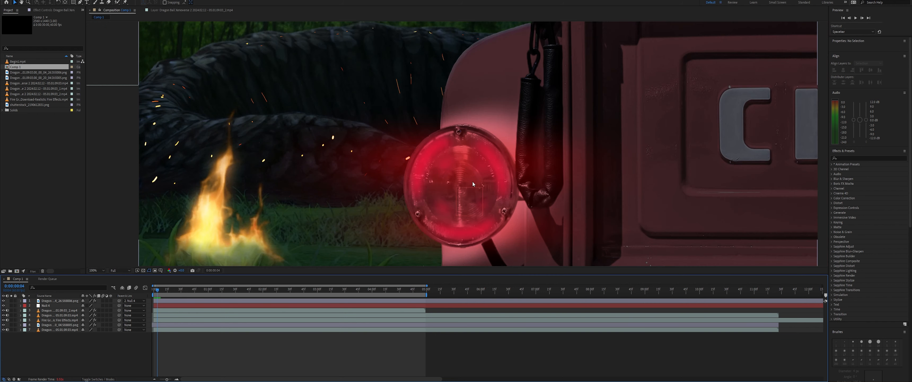
scroll(472, 181, up, 3)
scroll(497, 191, down, 2)
scroll(484, 188, up, 2)
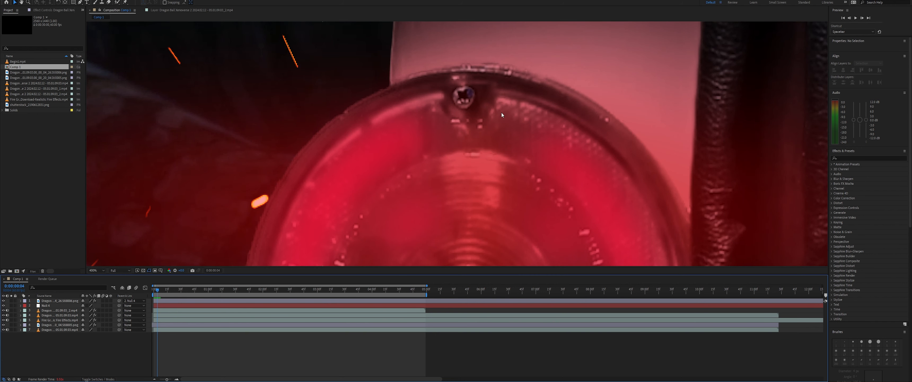
scroll(501, 112, down, 3)
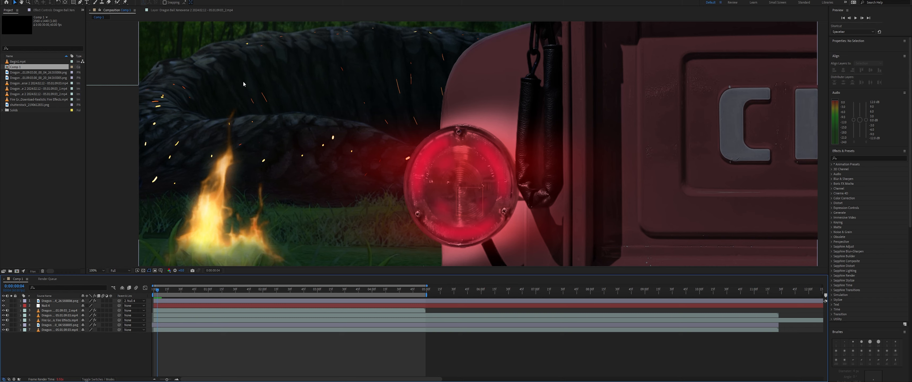
scroll(623, 103, down, 2)
scroll(525, 136, up, 1)
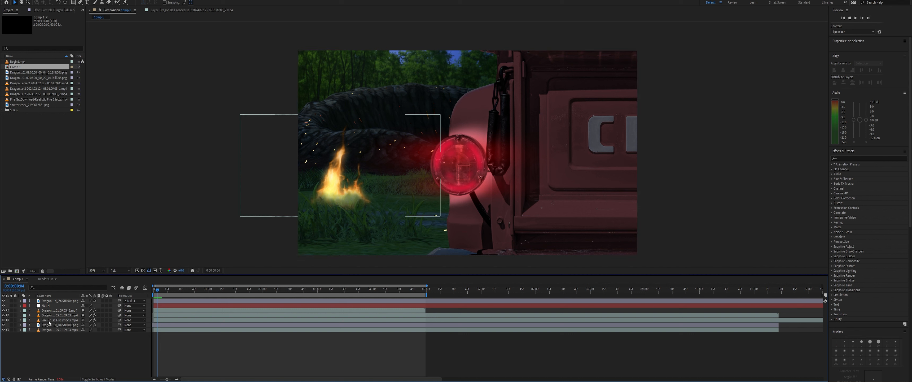
Step: Toggle the visibility of the truck layer and the layer below it, select the truck layer, and inspect its tail light up close
click(3, 310)
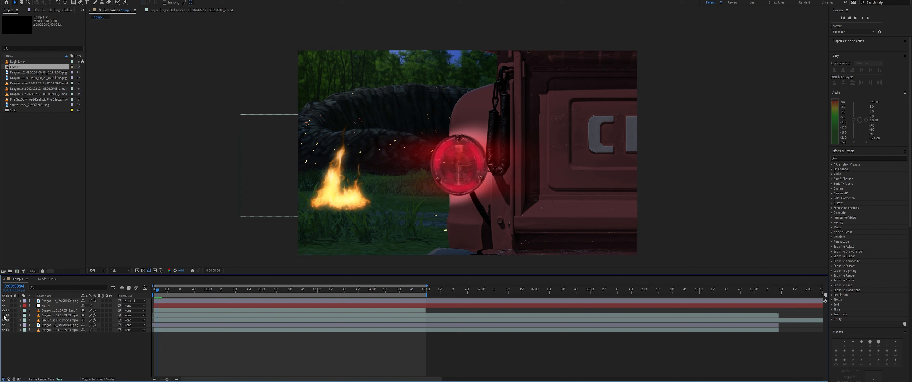
click(3, 311)
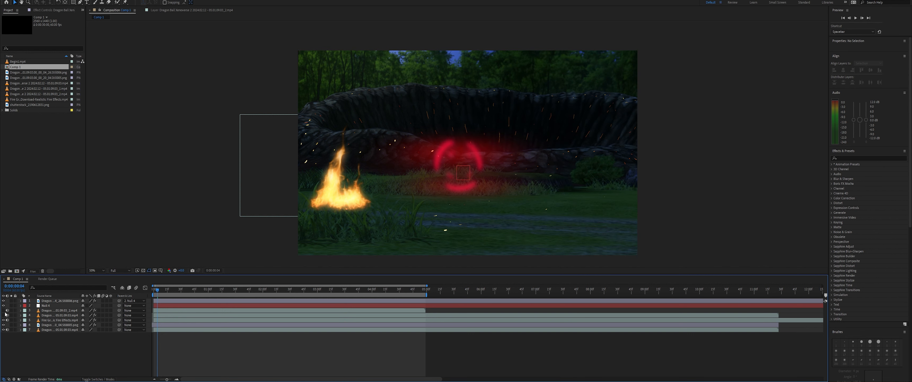
click(45, 310)
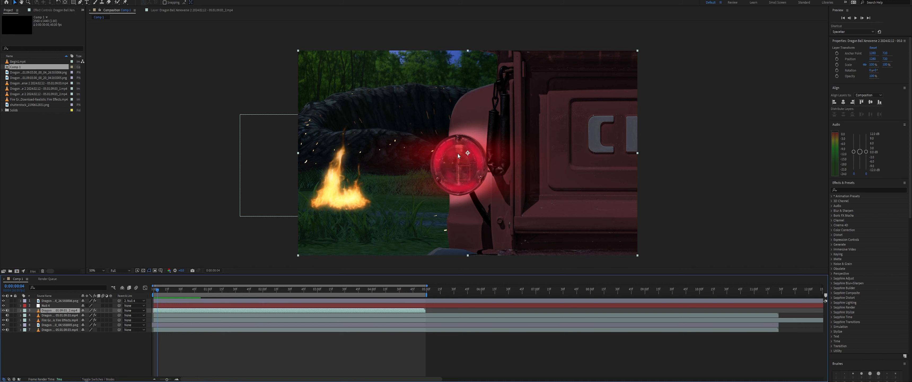
scroll(458, 156, up, 6)
scroll(465, 171, down, 4)
scroll(456, 227, up, 2)
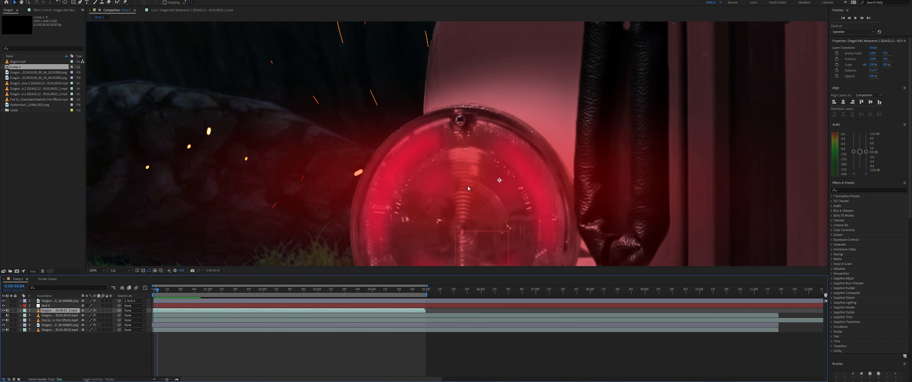
scroll(468, 187, down, 4)
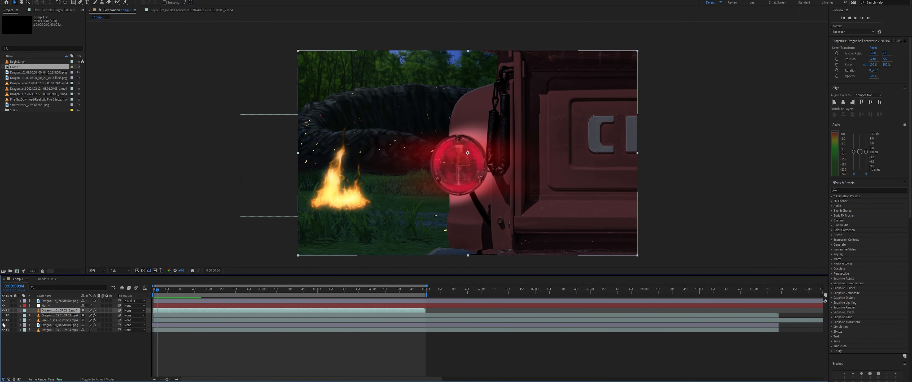
Step: Hide the truck layer to examine the red glow over the crater background, and show the layer again
key(F2)
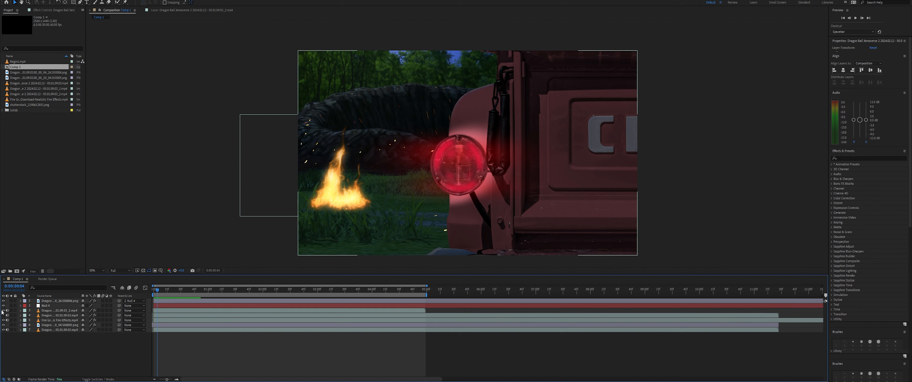
click(4, 311)
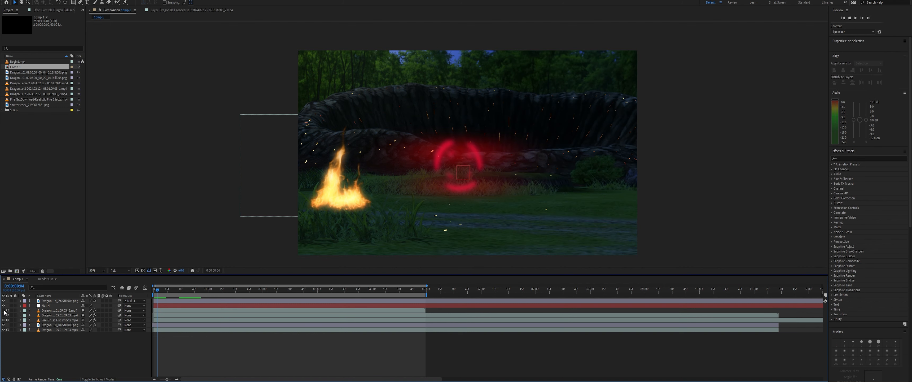
scroll(447, 191, up, 4)
scroll(447, 191, down, 3)
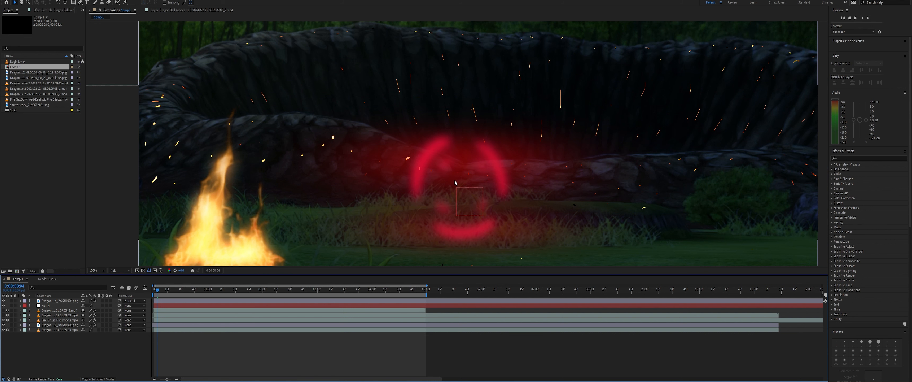
scroll(454, 185, down, 1)
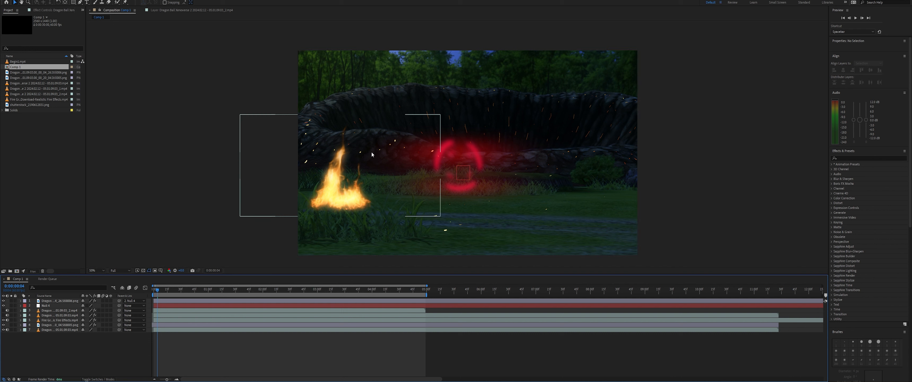
click(4, 310)
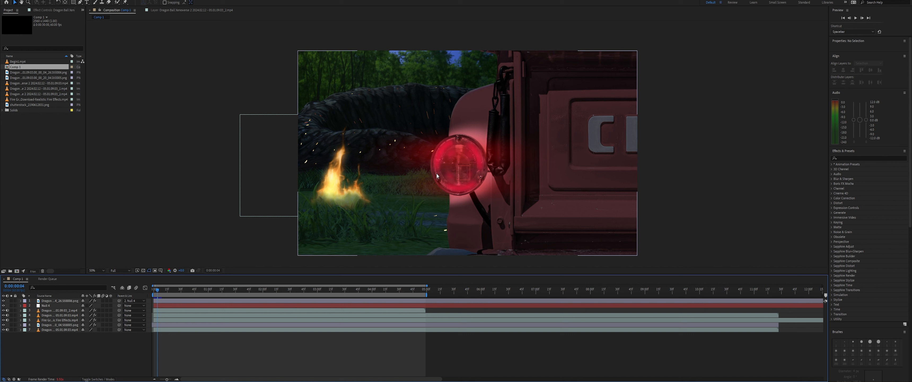
Step: Examine the glowing tail light up close, then select the fire layer in the composition
scroll(457, 140, up, 4)
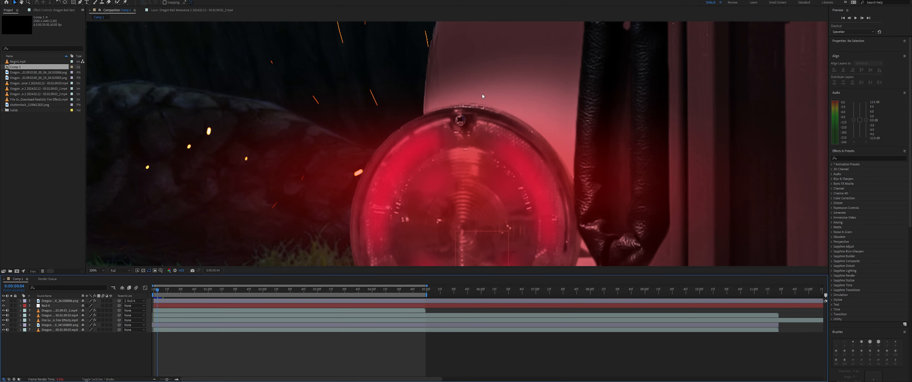
scroll(499, 87, down, 4)
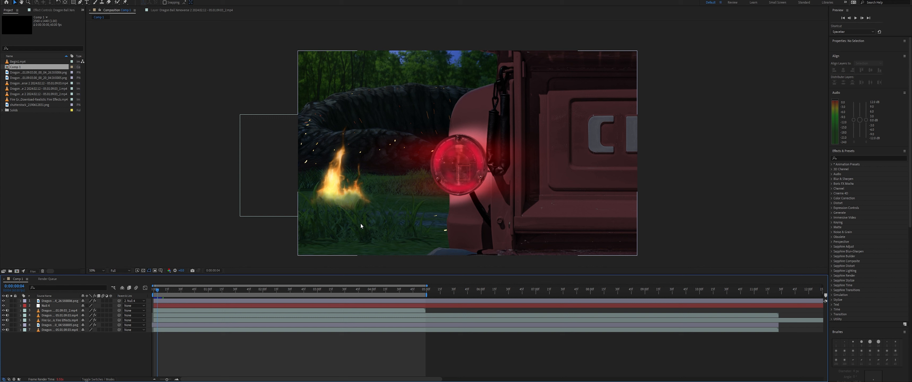
click(296, 164)
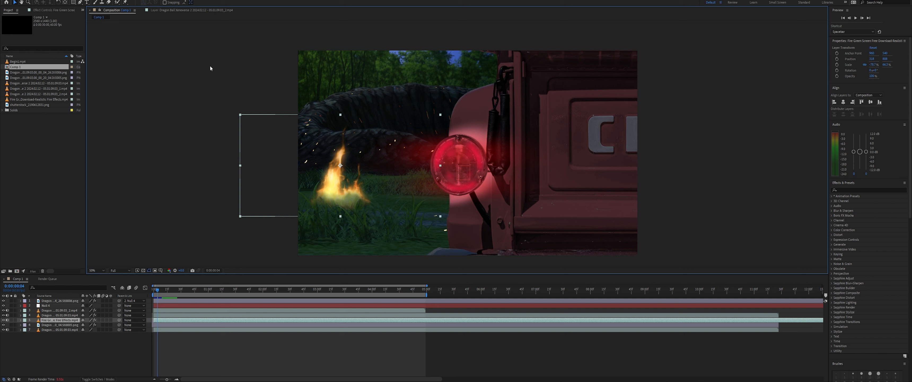
scroll(255, 210, up, 1)
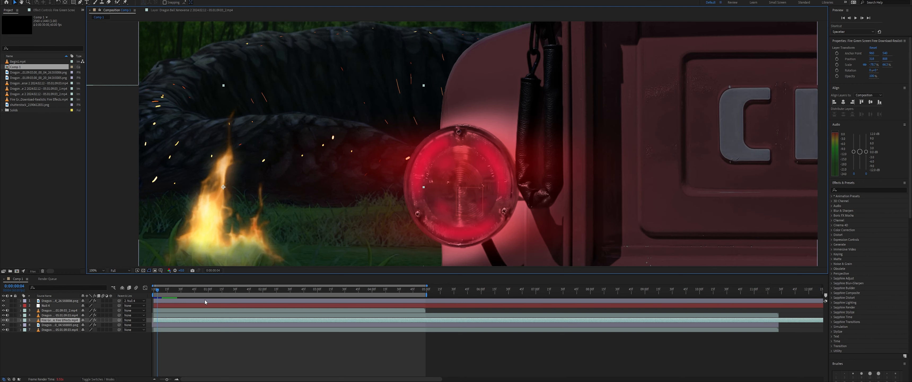
Step: Select the topmost PNG layer and view the whole composition around it
click(179, 303)
click(179, 301)
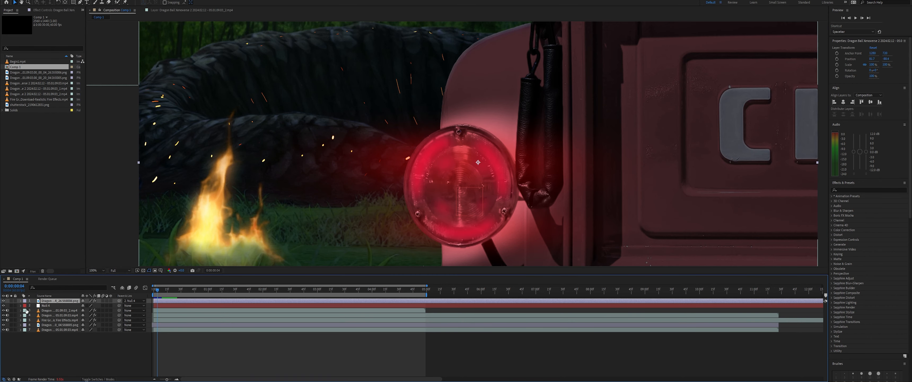
scroll(229, 208, down, 2)
scroll(339, 214, up, 2)
scroll(305, 204, down, 2)
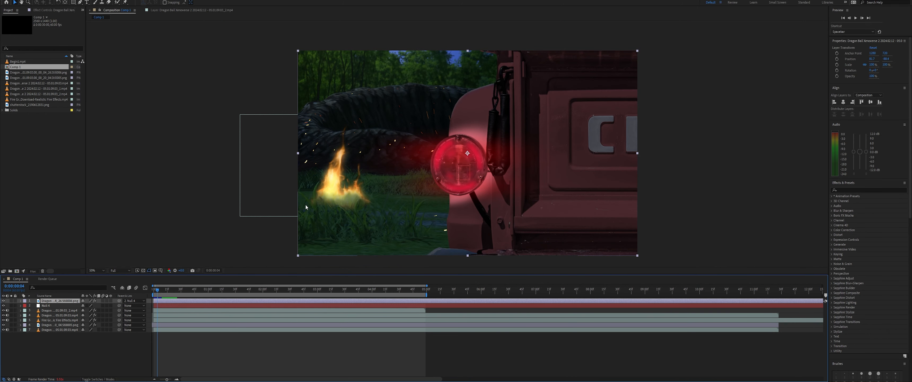
Step: Deselect the layer and examine the base of the fire behind the foreground grass up close
click(255, 232)
scroll(300, 238, up, 2)
drag(300, 239, 658, 25)
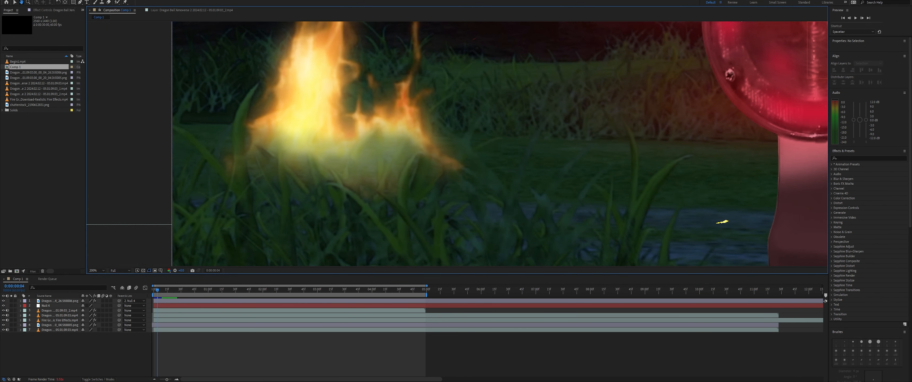
scroll(430, 144, down, 1)
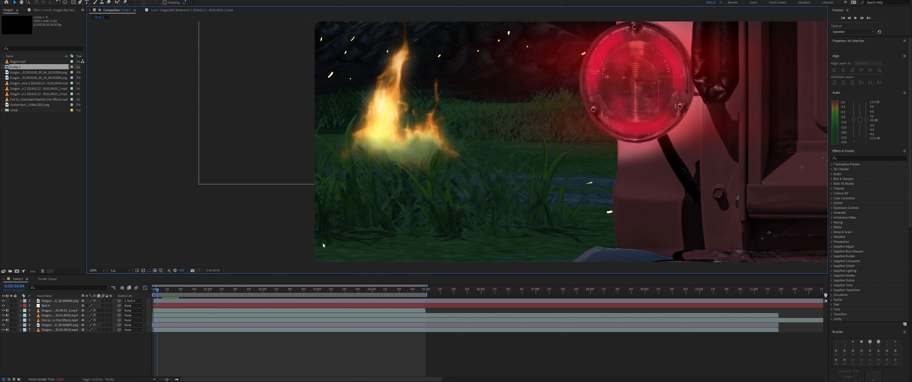
Step: Toggle the visibility of the bottom footage, truck and foreground grass layers to compare what each contributes
click(4, 329)
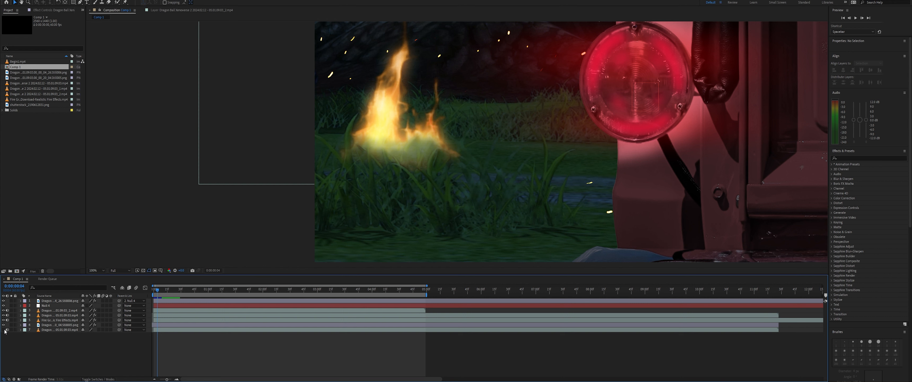
click(4, 330)
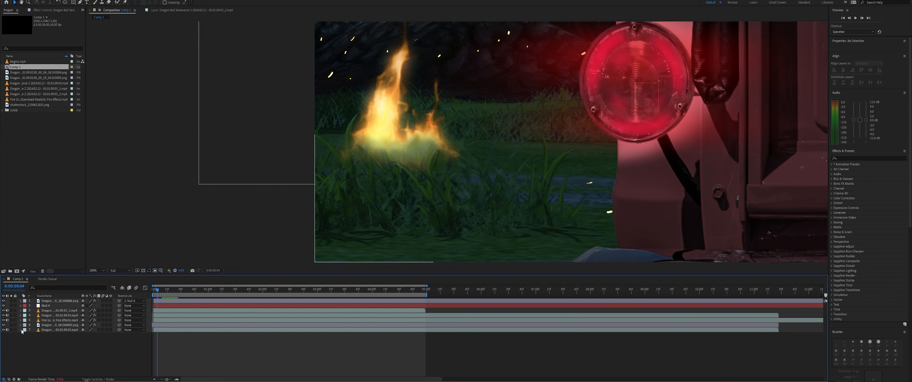
click(3, 310)
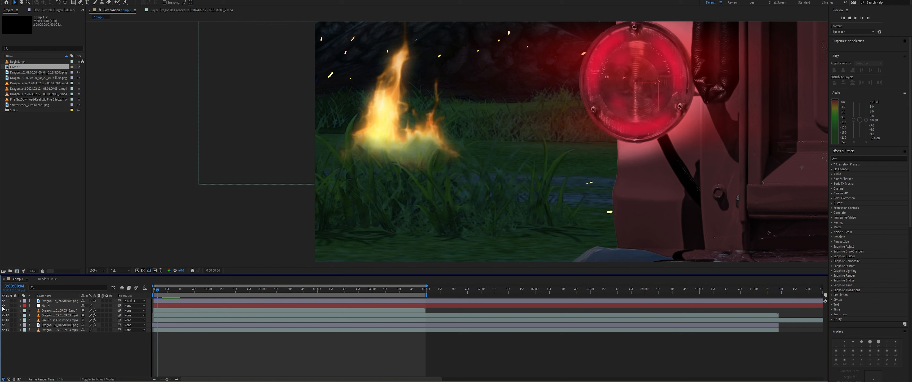
click(3, 311)
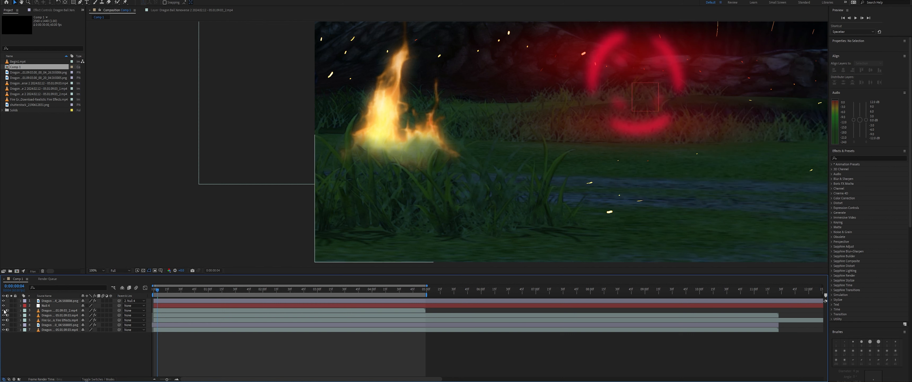
click(4, 316)
click(4, 316)
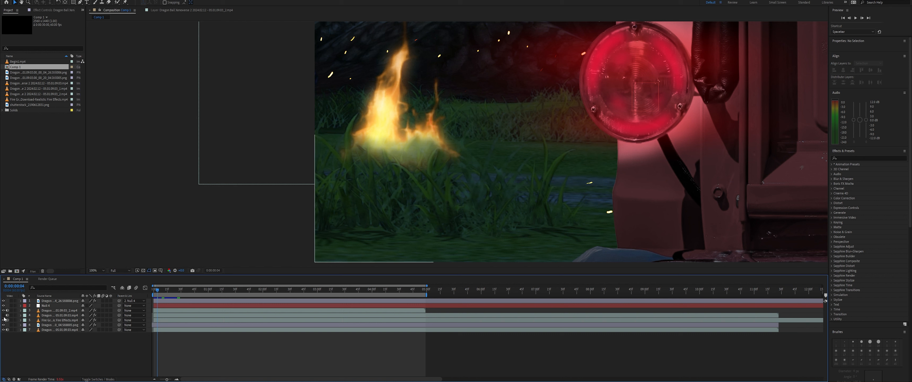
click(4, 317)
Step: Select the foreground grass layer above the fire and open it in its own layer view
click(40, 316)
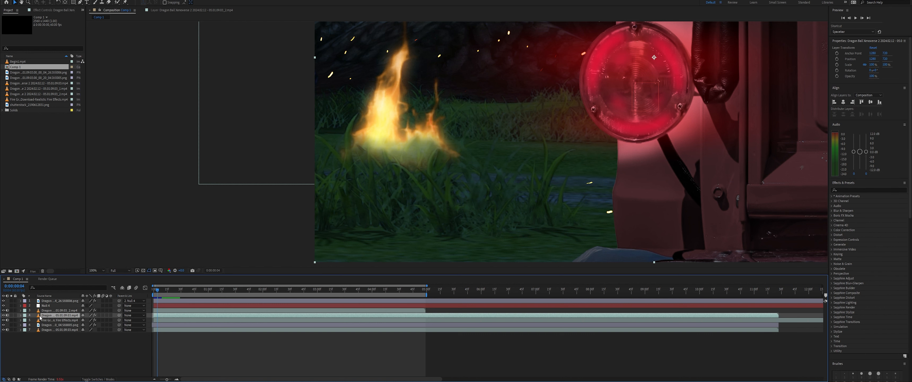
double_click(58, 315)
right_click(58, 315)
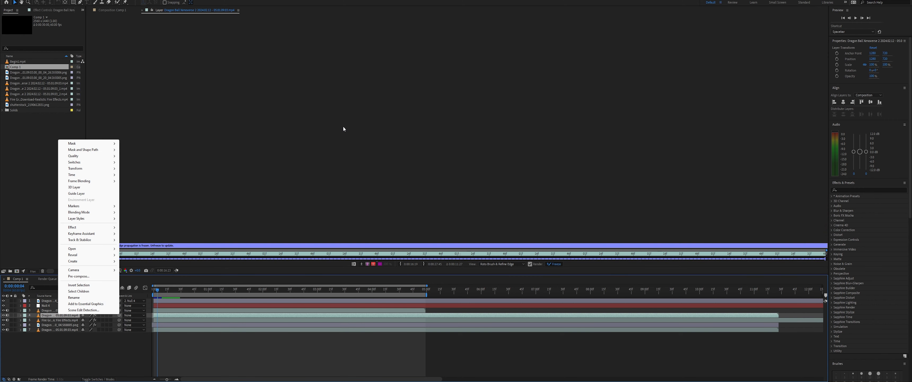
click(42, 159)
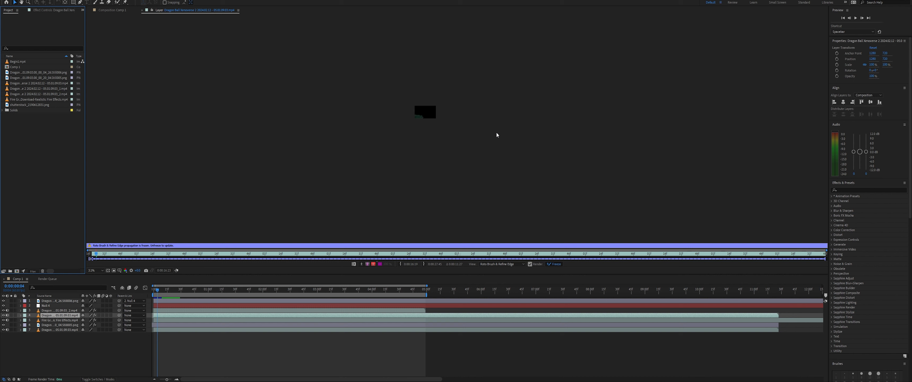
Step: Bring the rotoscoped grass into view at 50% magnification and inspect its cutout edges
scroll(342, 57, up, 4)
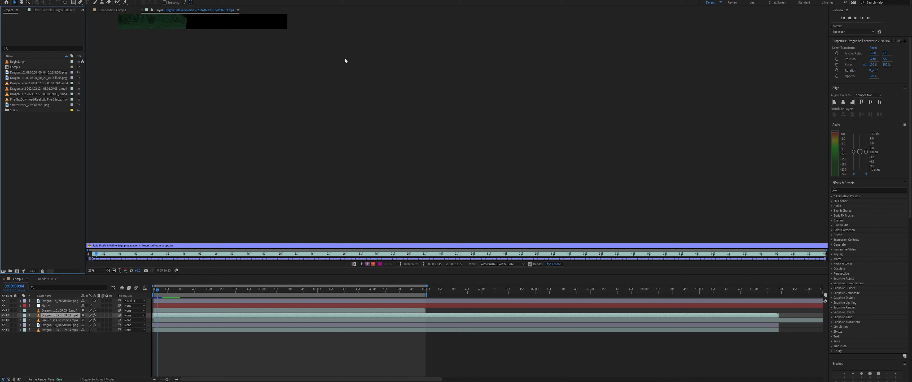
scroll(266, 76, up, 2)
key(space)
drag(241, 85, 415, 214)
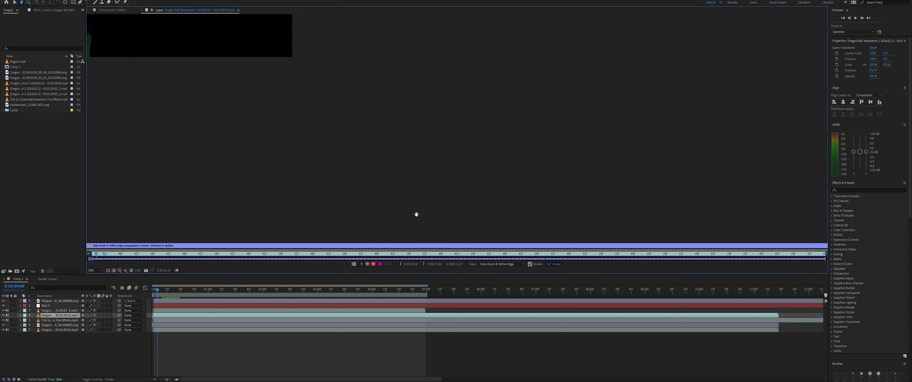
drag(269, 86, 385, 190)
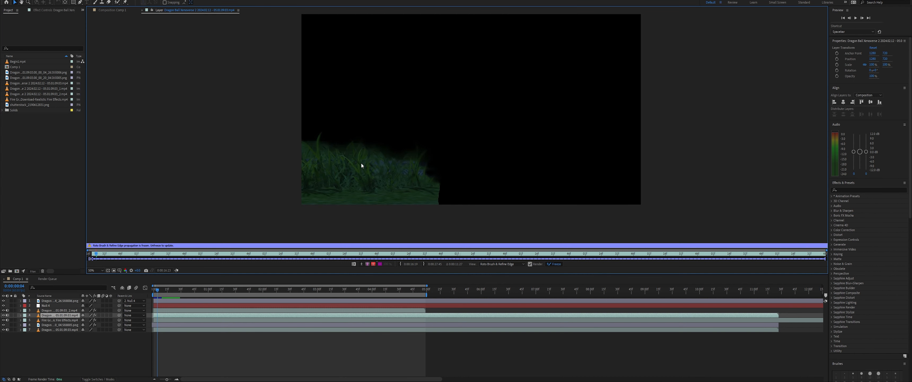
scroll(361, 163, up, 3)
scroll(361, 166, down, 3)
Step: Unfreeze the grass layer's Roto Brush & Refine Edge result and pass the Roto Brush tool over the grass
click(555, 265)
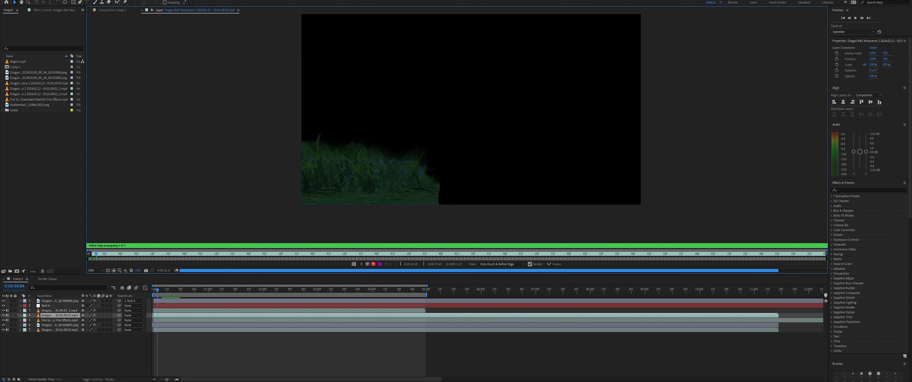
key(alt+w)
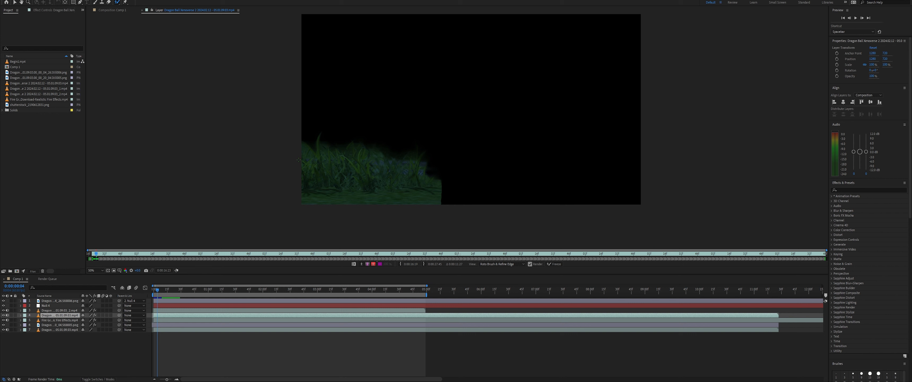
drag(299, 160, 371, 176)
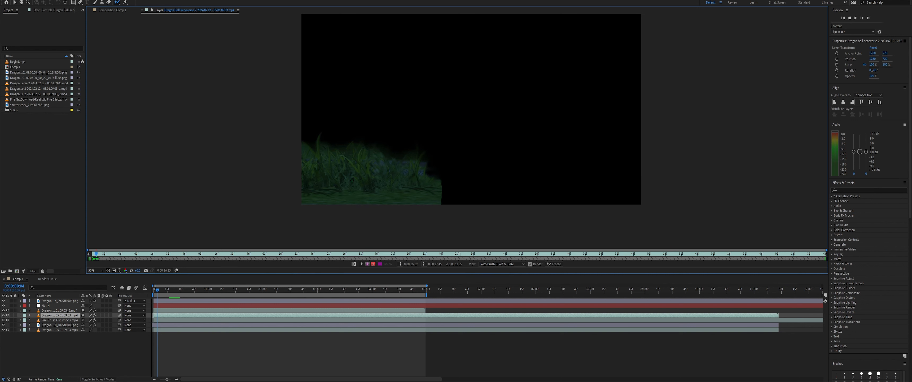
drag(306, 153, 409, 182)
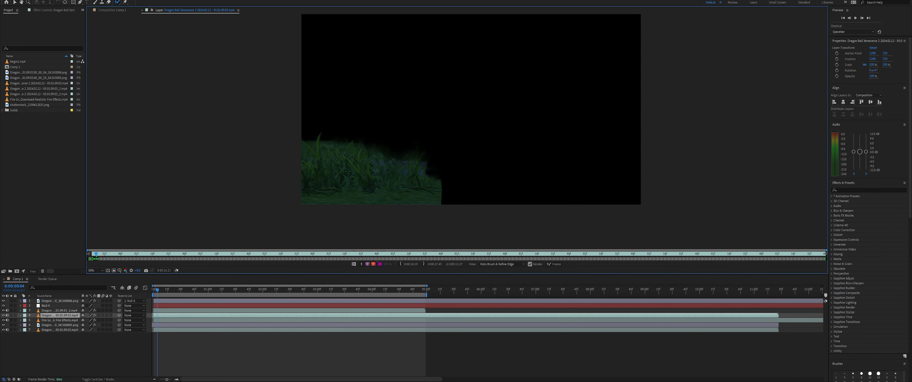
Step: Switch to the Refine Edge tool, enlarge its brush, and pass it around the tall grass blade
scroll(342, 138, up, 1)
key(space)
drag(334, 160, 879, 60)
drag(537, 108, 509, 178)
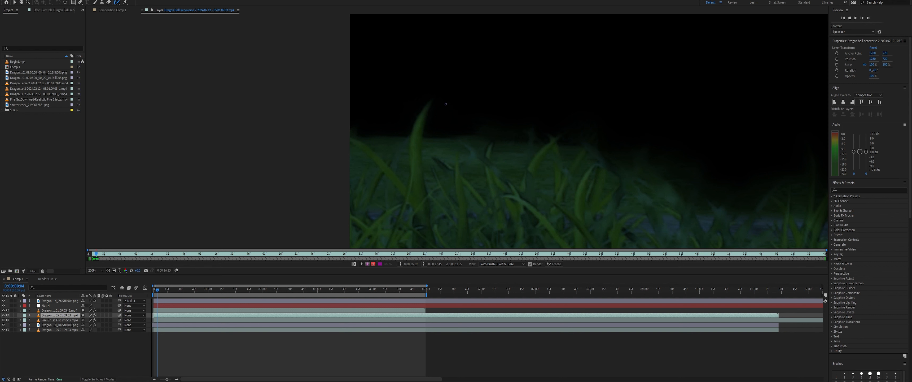
drag(445, 101, 434, 153)
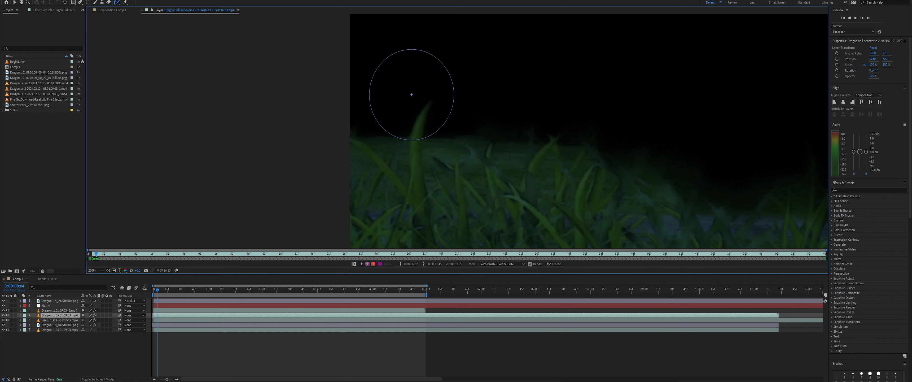
mouse_move(369, 122)
mouse_down()
mouse_move(411, 134)
mouse_move(431, 84)
mouse_move(461, 101)
mouse_up()
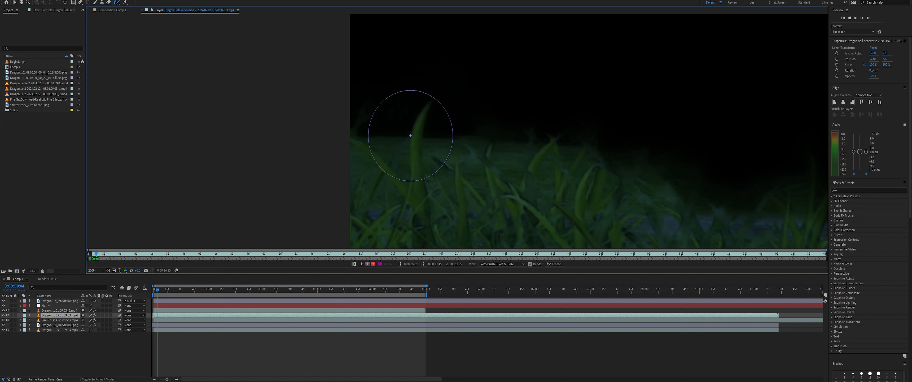
Step: Inspect the soft edges of the tall grass blade and the surrounding cutout at several magnifications
scroll(416, 135, up, 3)
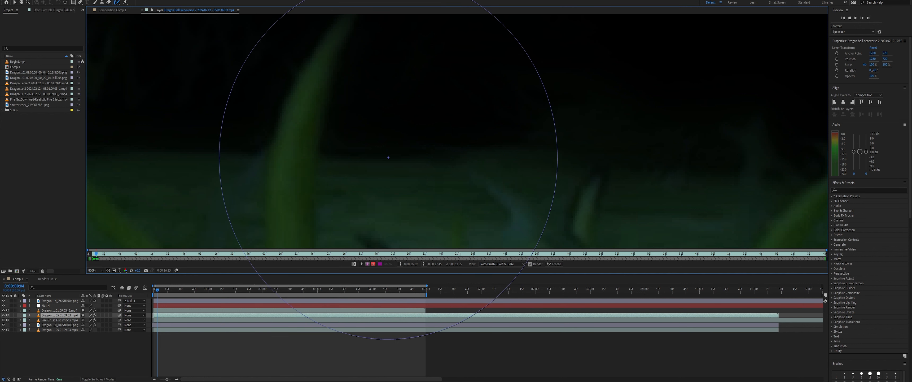
scroll(388, 157, down, 2)
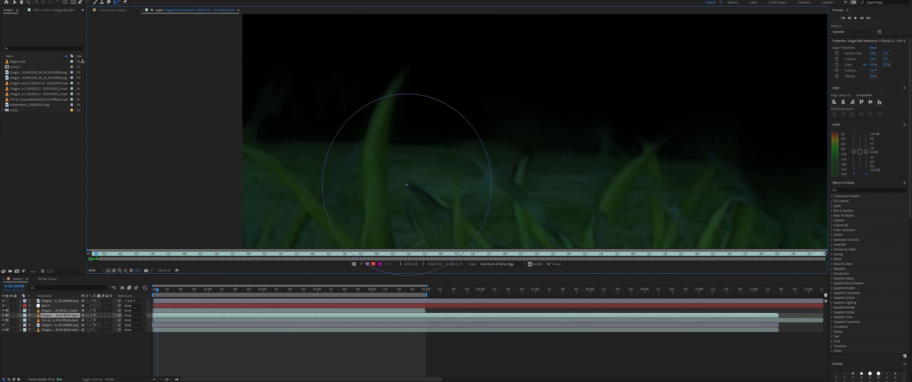
scroll(418, 132, down, 2)
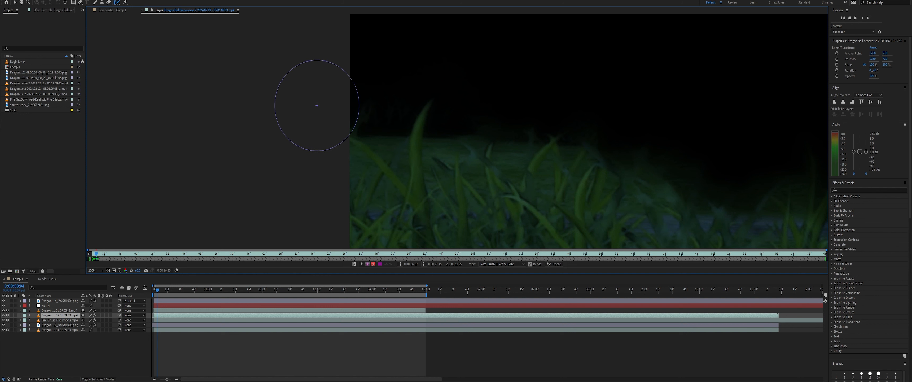
scroll(460, 138, down, 2)
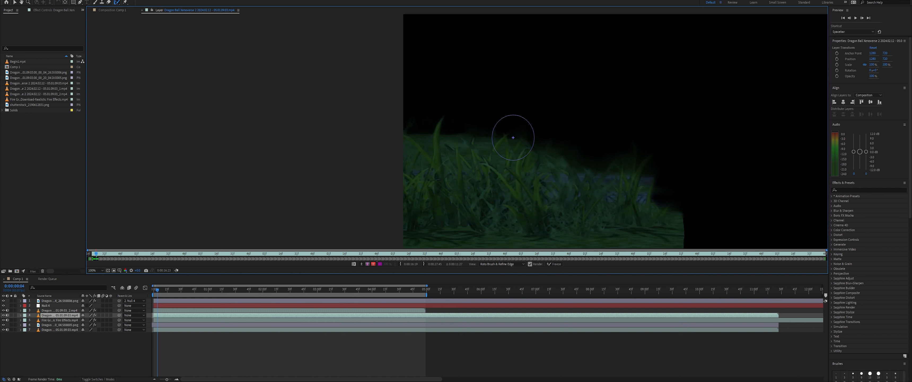
Step: Hide the foreground grass layer and return to Comp 1 to view the fire without it
click(3, 315)
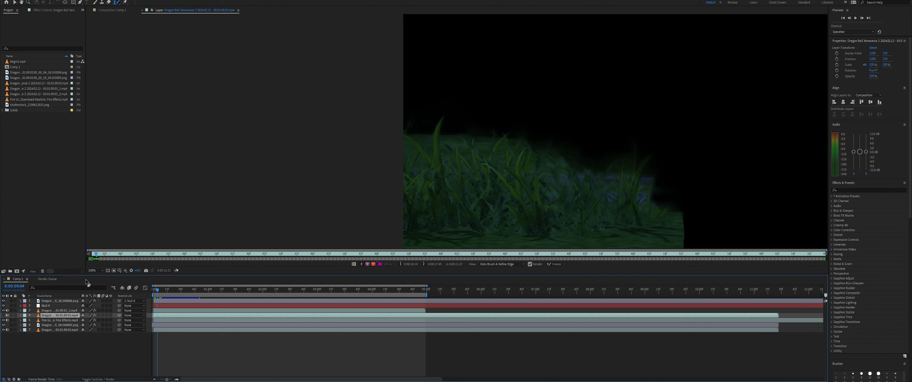
click(112, 10)
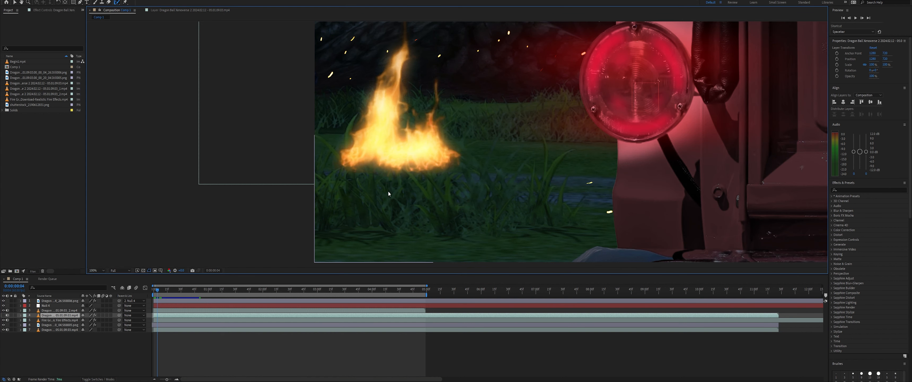
Step: Hide the truck, red glow and fire layers to isolate the crater and grass background
click(3, 310)
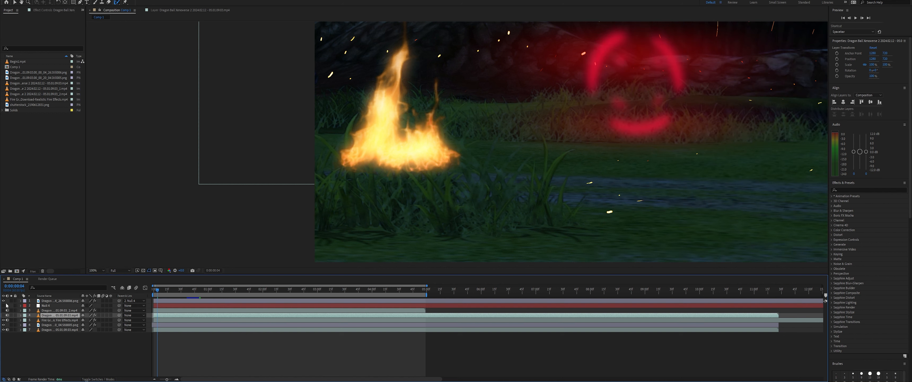
click(3, 301)
click(3, 301)
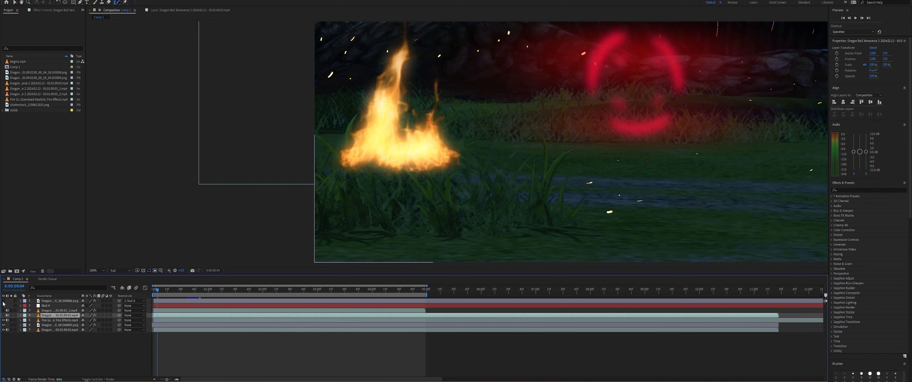
click(3, 301)
click(3, 320)
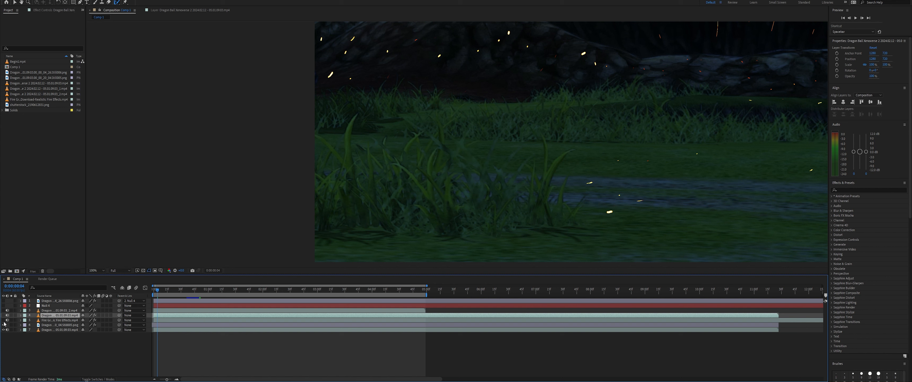
Step: Hide the glowing ember layer, duplicate the bottom crater and grass footage layer, and open the duplicate for roto work
click(3, 325)
click(36, 325)
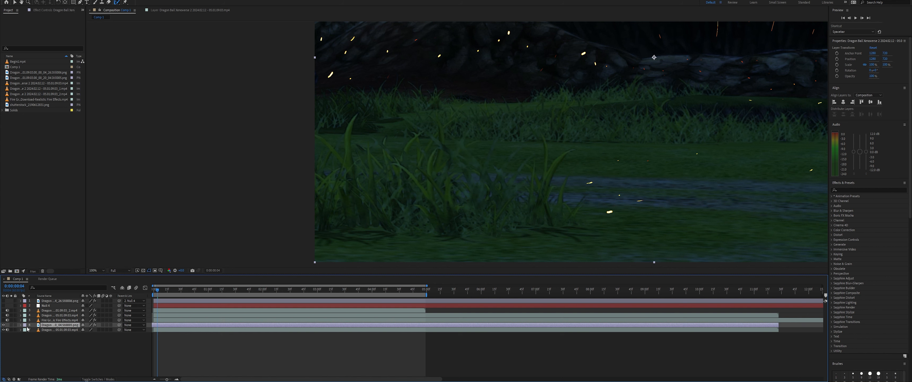
click(4, 325)
click(23, 329)
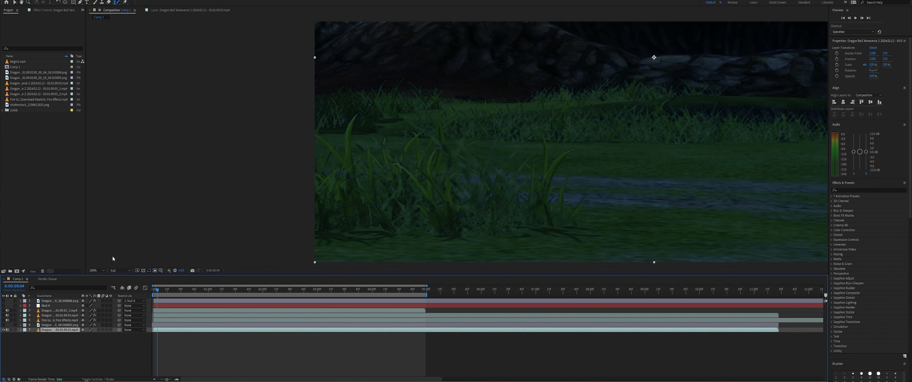
key(ctrl+d)
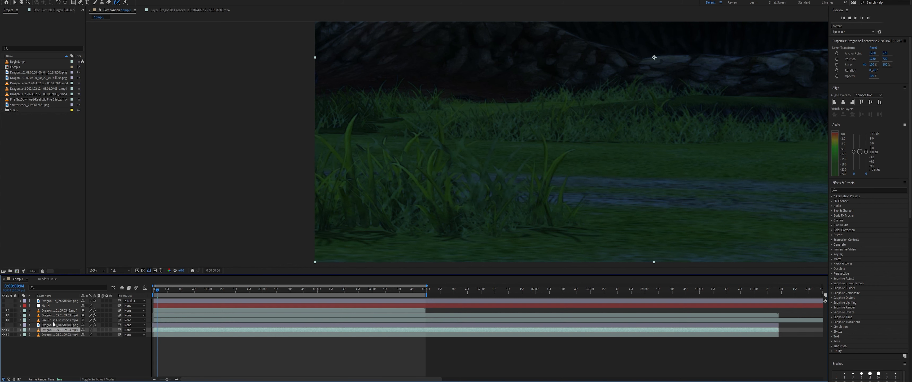
double_click(59, 331)
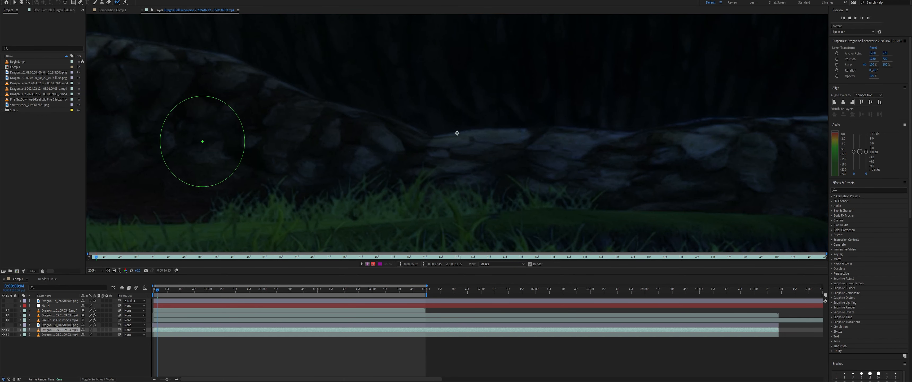
Step: Paint a Roto Brush foreground stroke over the tall grass clump at the lower left of the duplicated footage
drag(333, 127, 442, 51)
drag(206, 207, 450, 81)
scroll(435, 99, down, 1)
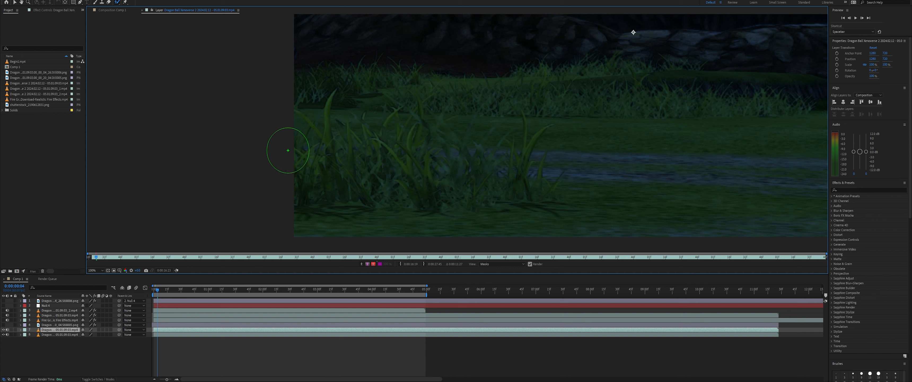
mouse_move(305, 113)
mouse_down()
mouse_move(331, 167)
mouse_move(454, 192)
mouse_up()
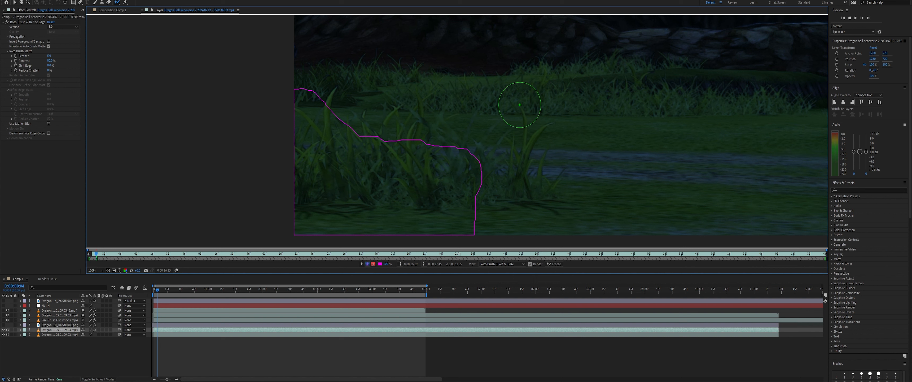
Step: Shrink the Roto Brush and subtract the empty area above the grass at the frame's left edge
ctrl+drag(507, 107, 459, 114)
alt+drag(326, 85, 295, 122)
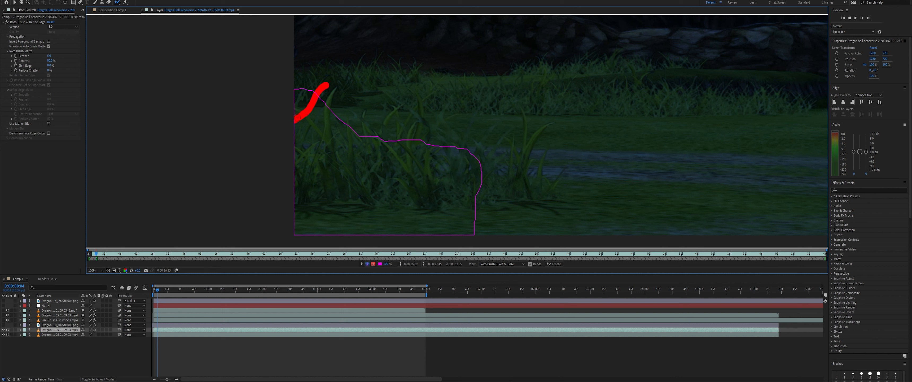
alt+drag(306, 89, 295, 115)
alt+drag(306, 92, 296, 100)
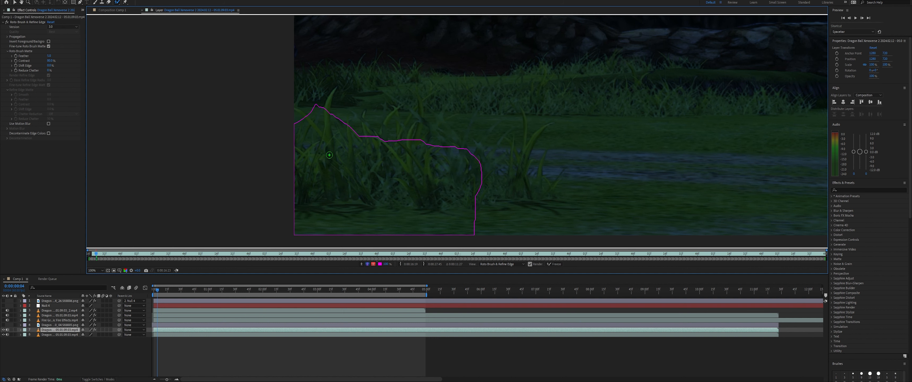
Step: Add the tall blade and leftmost grass tips to the roto selection, and remove the excess background beside the blade
drag(330, 157, 331, 153)
mouse_move(318, 97)
mouse_down()
mouse_move(323, 129)
mouse_move(330, 104)
mouse_move(329, 135)
mouse_move(330, 94)
mouse_up()
drag(295, 109, 324, 139)
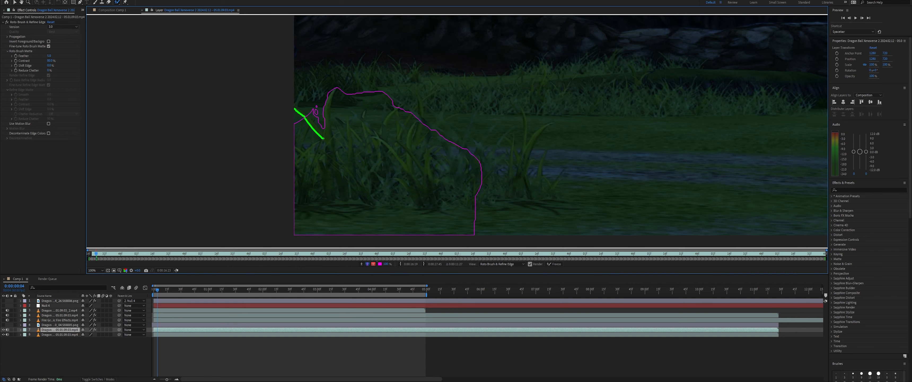
drag(358, 81, 348, 108)
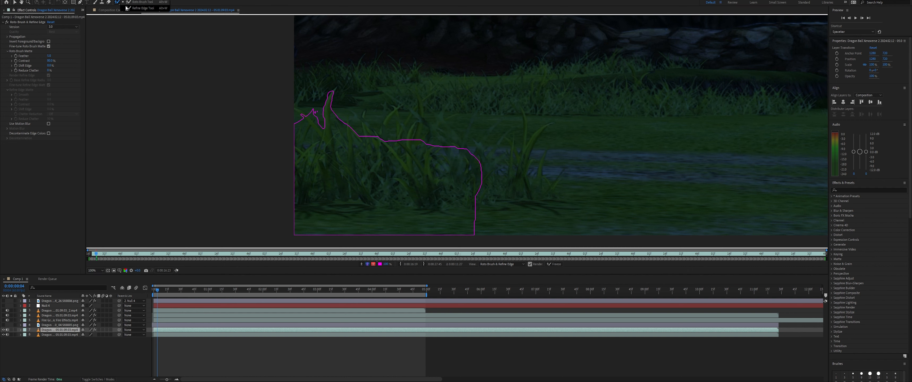
Step: Brush Refine Edge with an enlarged brush along the upper grass outline from the tall blade rightward, and check a later frame
scroll(327, 119, up, 4)
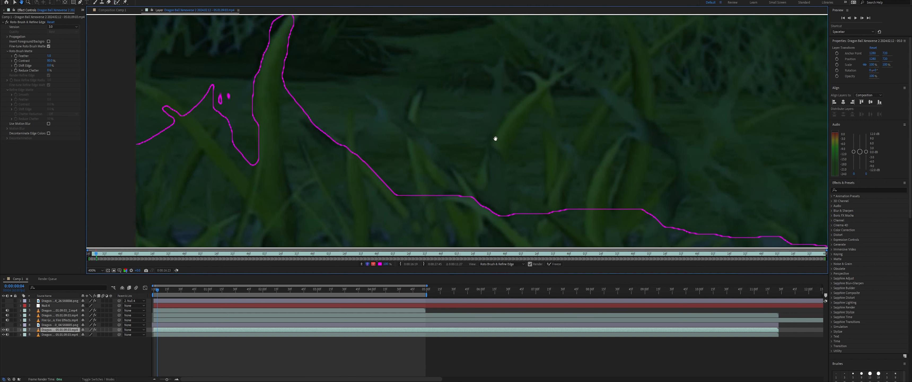
mouse_move(415, 117)
mouse_down()
mouse_move(492, 122)
mouse_move(450, 119)
mouse_up()
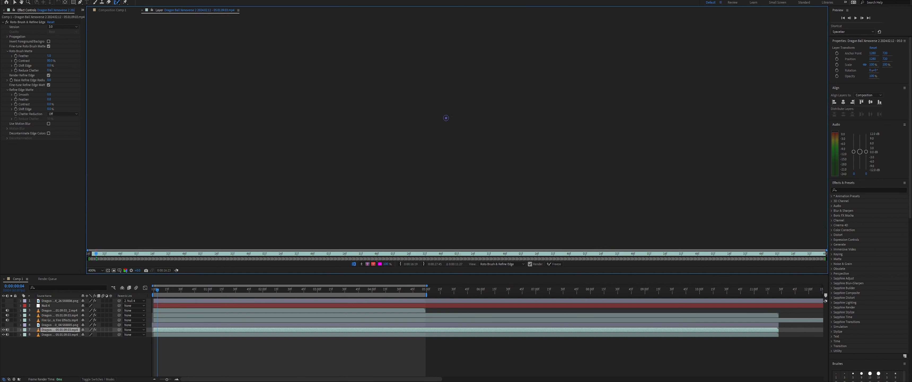
key(ctrl+z)
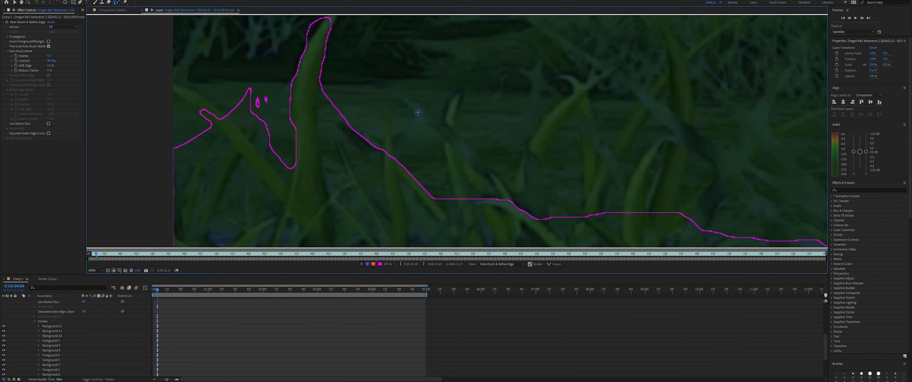
scroll(427, 111, down, 2)
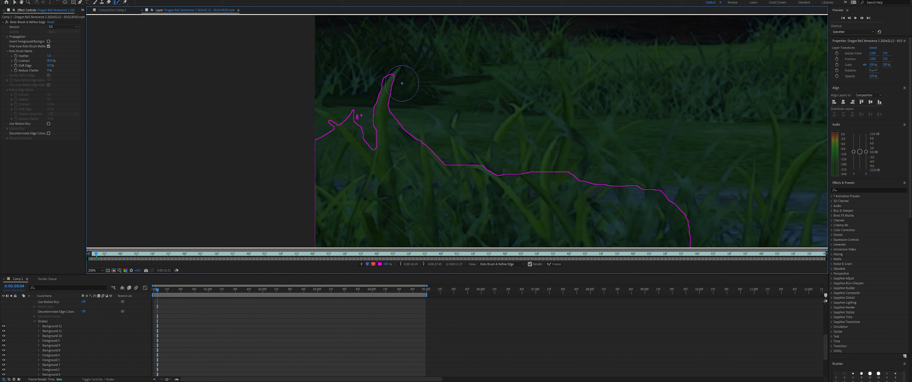
mouse_move(359, 103)
mouse_down()
mouse_move(392, 66)
mouse_move(399, 99)
mouse_move(426, 134)
mouse_move(468, 119)
mouse_move(507, 122)
mouse_move(539, 158)
mouse_move(464, 164)
mouse_move(450, 146)
mouse_move(490, 145)
mouse_up()
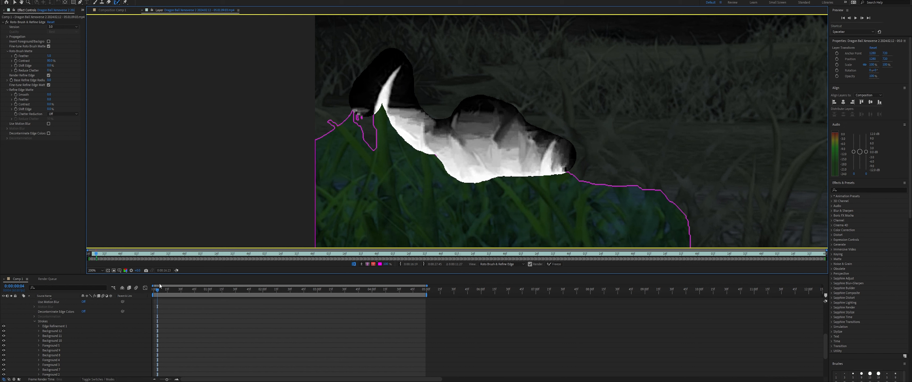
drag(164, 290, 205, 295)
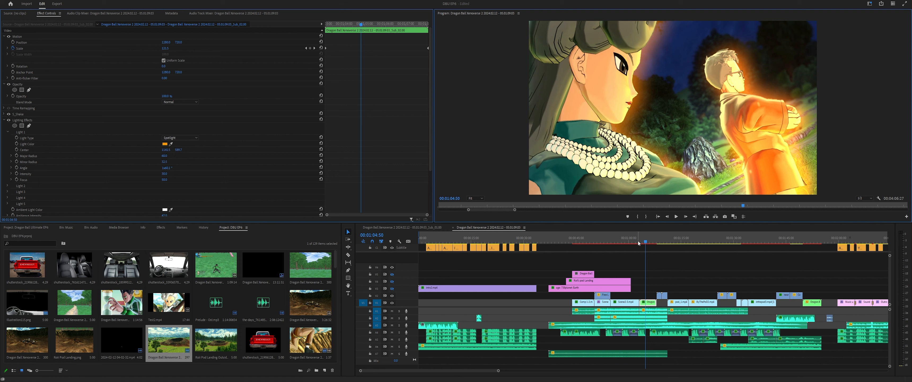
Step: Scrub and step through the Premiere Pro shot of the blinking woman with the pearl necklace and the glowing man
drag(644, 244, 640, 243)
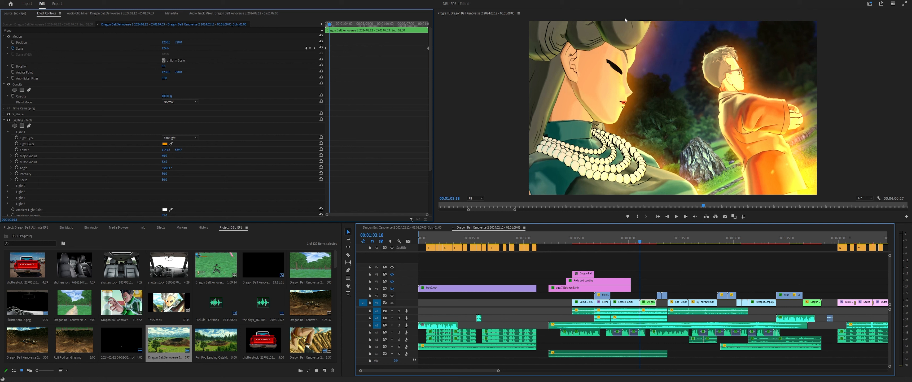
key(Left)
key(Left)
key(Left)
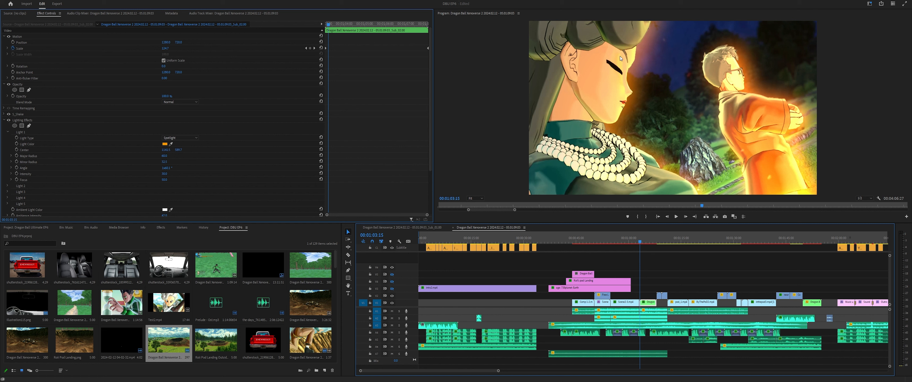
click(638, 236)
drag(637, 234, 643, 238)
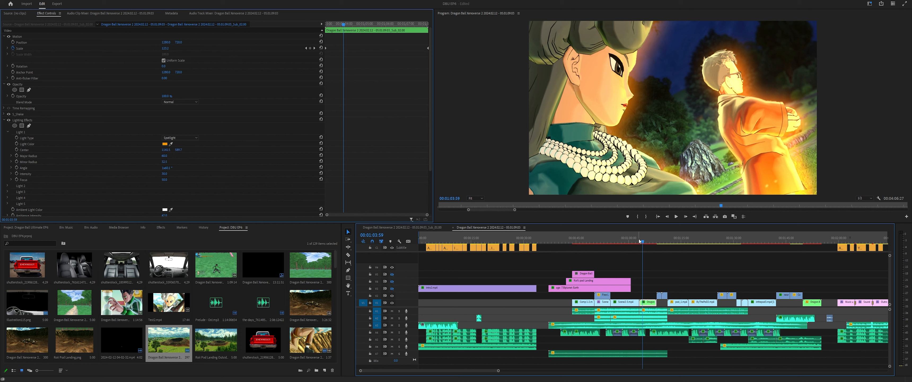
drag(645, 243, 648, 243)
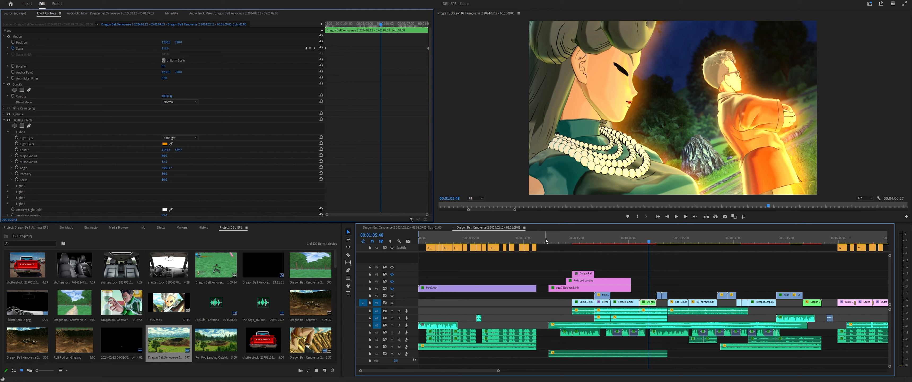
Step: Switch to After Effects, collapse the fourth layer's properties, and compare the shot with the top layer off and on
key(alt+Tab)
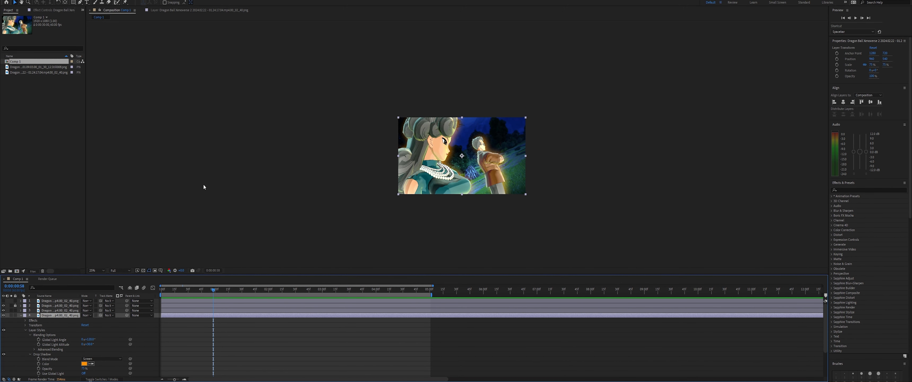
scroll(467, 164, up, 2)
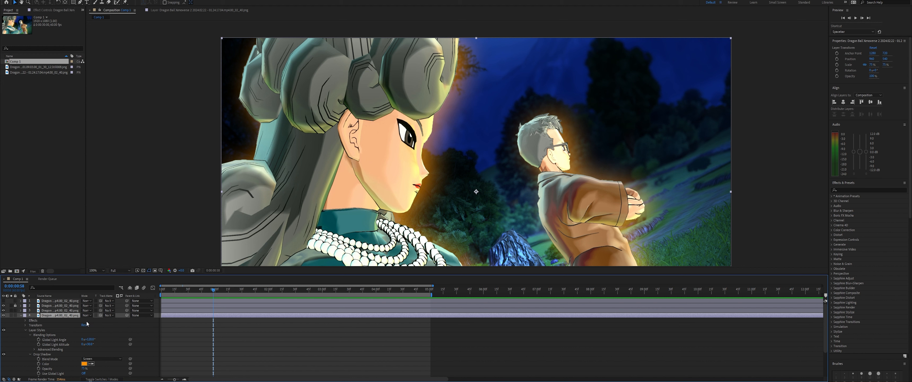
click(20, 315)
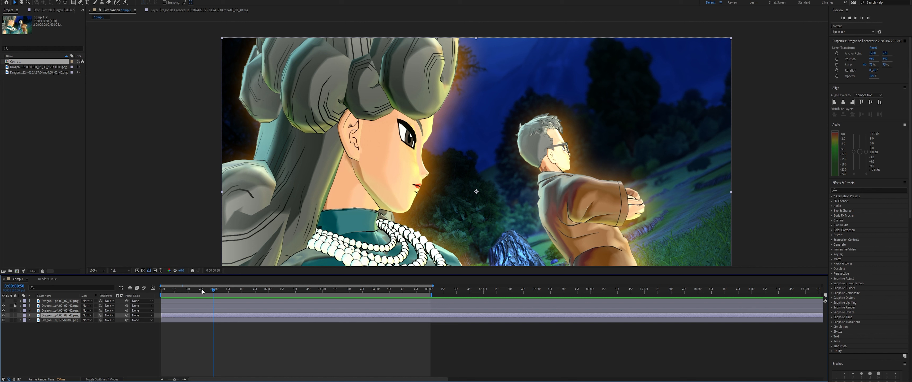
drag(203, 289, 205, 291)
click(3, 301)
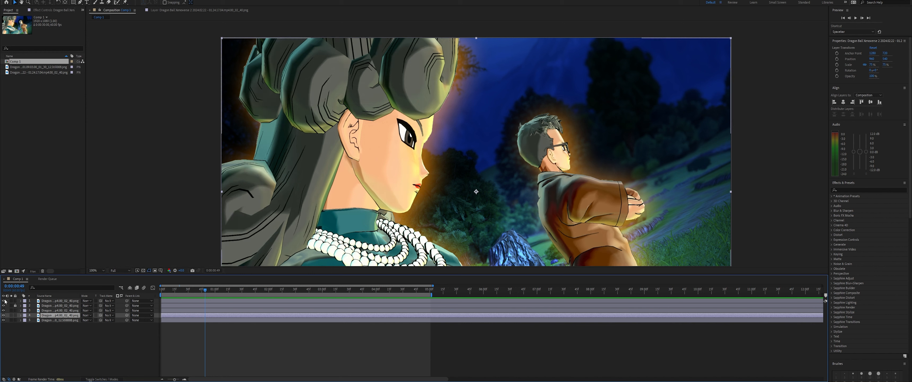
click(3, 301)
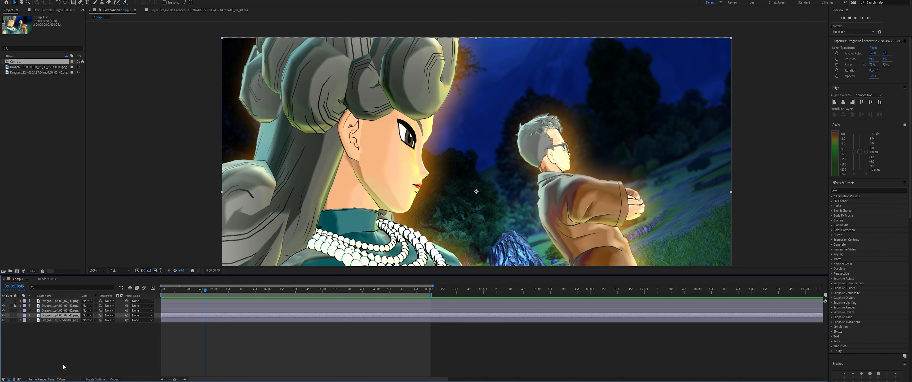
Step: Zoom in on the woman's face and reveal the Mask 1 properties and keyframes of the eye layer
key(period)
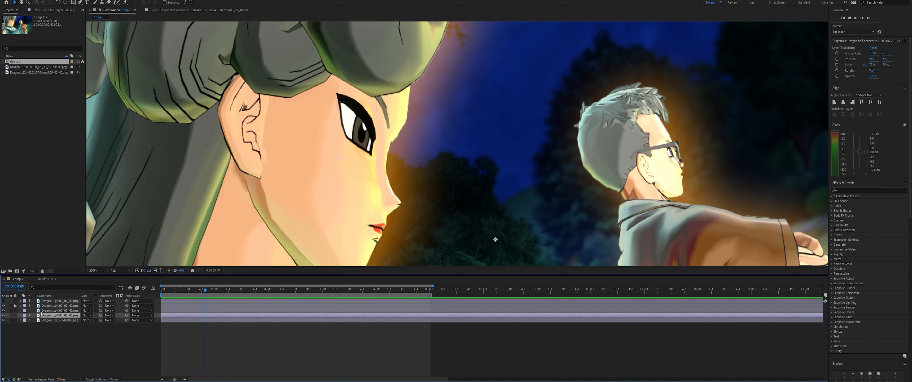
click(29, 311)
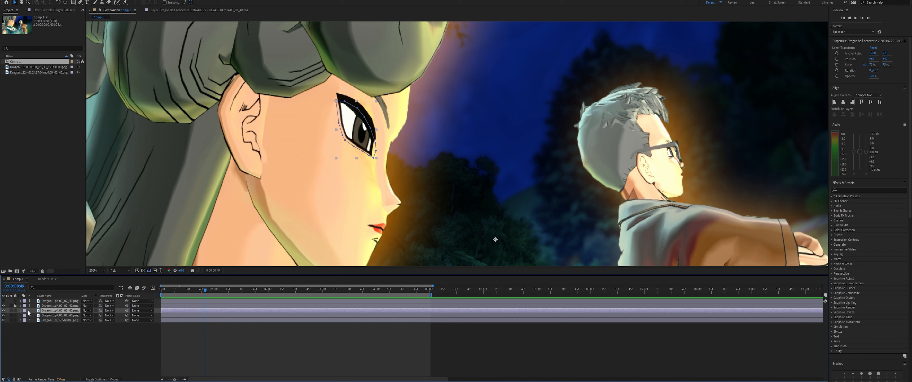
click(65, 316)
click(59, 311)
click(20, 311)
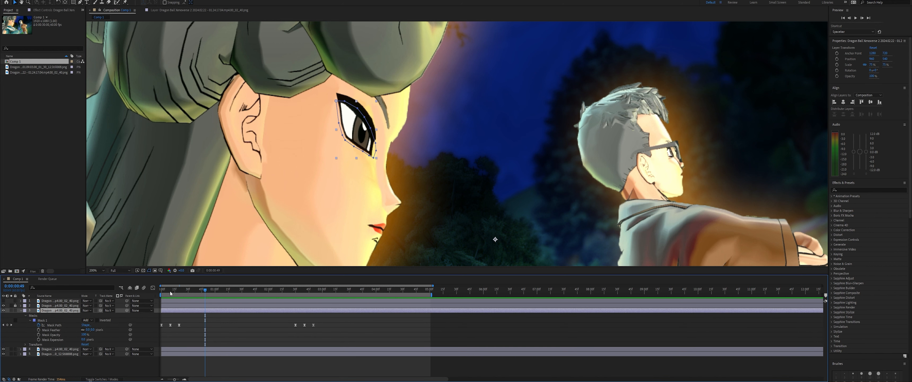
Step: Return to the first frame and toggle the eye layer's visibility to compare the closed and open eye
drag(170, 293, 160, 289)
mouse_move(162, 291)
mouse_down()
mouse_move(178, 293)
mouse_move(171, 302)
mouse_move(215, 305)
mouse_move(155, 299)
mouse_up()
click(4, 312)
click(3, 311)
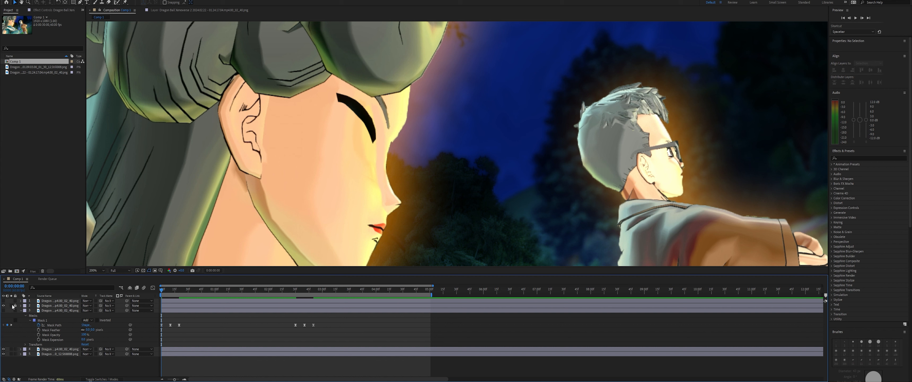
click(4, 311)
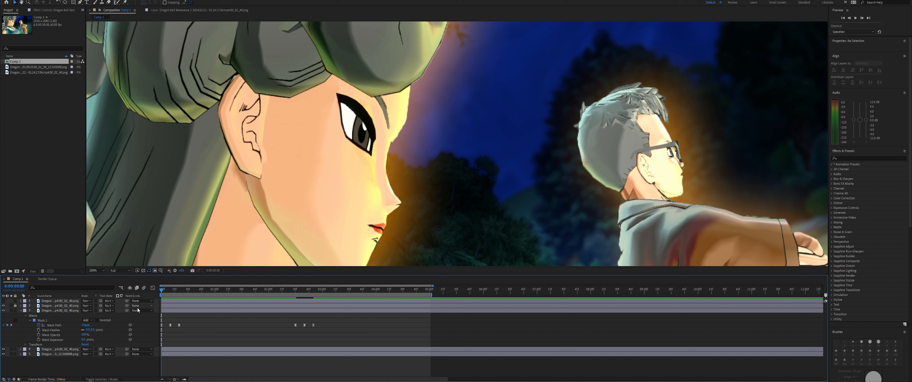
Step: Examine the fourth layer's Drop Shadow layer style, collapse its properties, and briefly select the bottom background layer
click(20, 350)
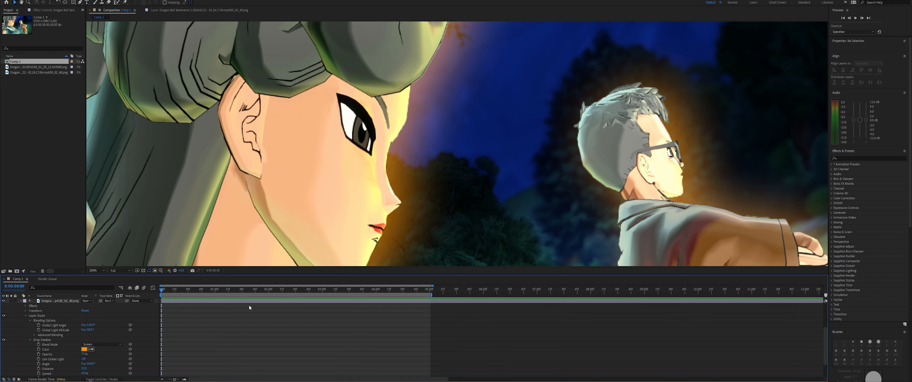
scroll(277, 341, up, 3)
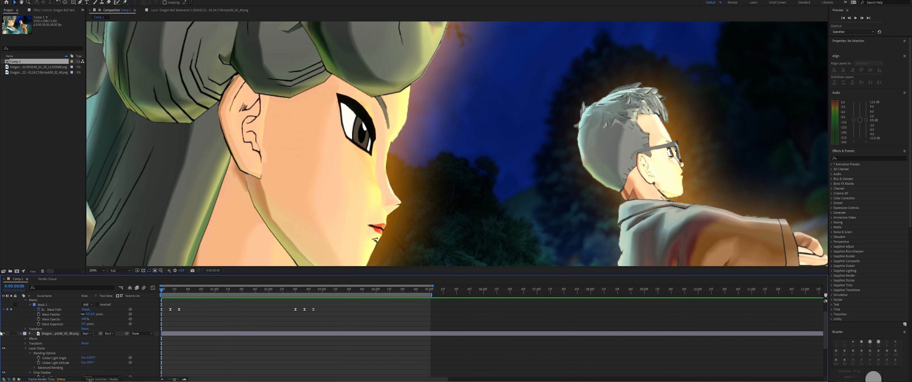
click(21, 333)
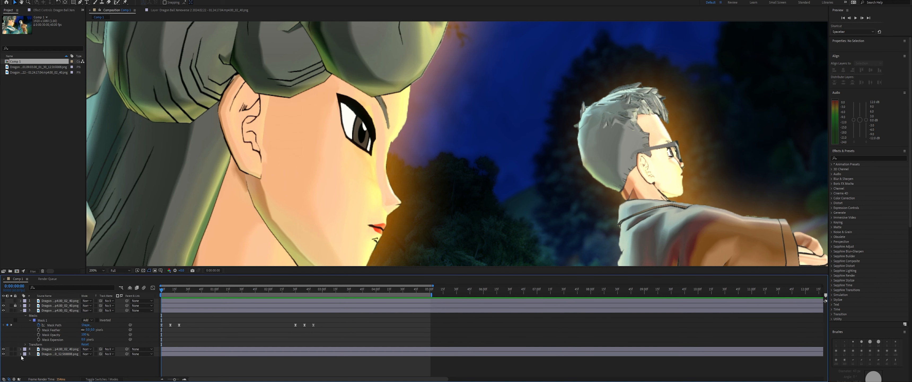
click(54, 354)
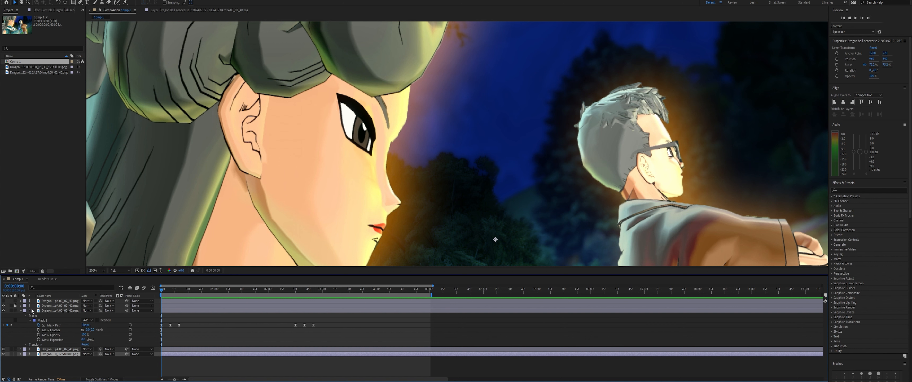
key(F2)
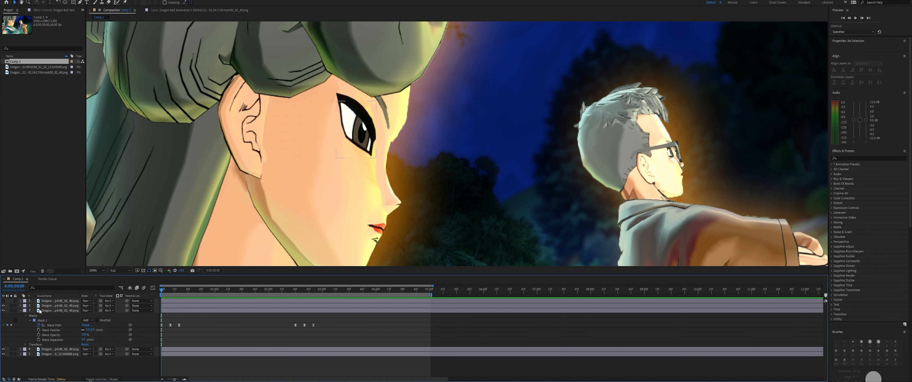
Step: Reveal the second layer's Puppet effect properties and inspect its pins up close on the woman's eye at the first frame
click(50, 306)
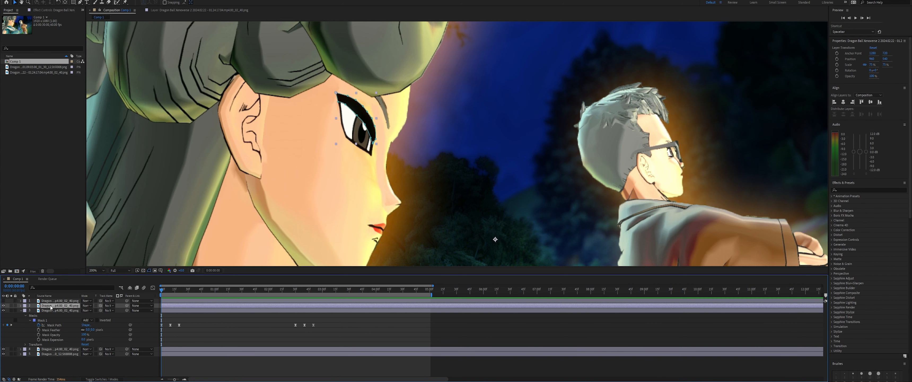
click(21, 305)
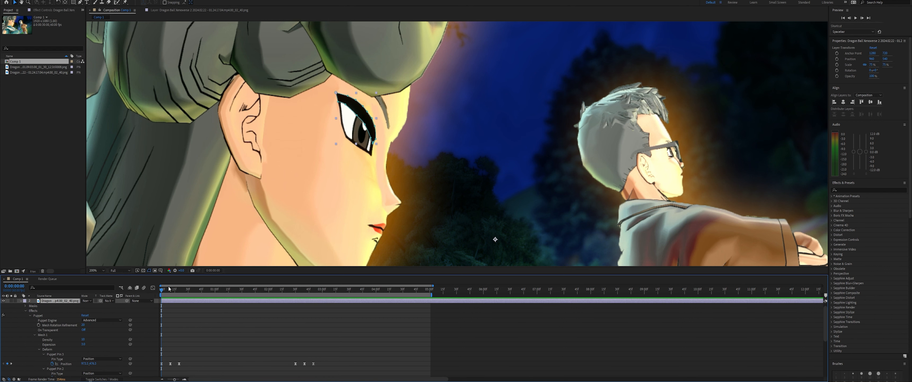
drag(169, 287, 159, 290)
click(125, 2)
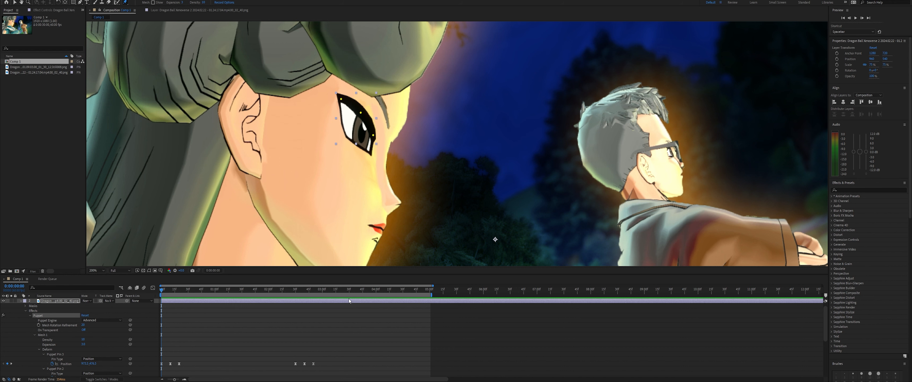
scroll(344, 88, up, 1)
drag(170, 89, 254, 138)
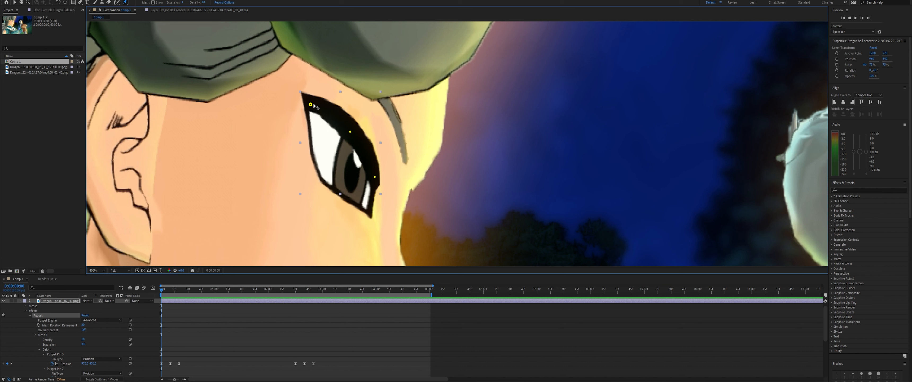
Step: At the closed-eye frame, try moving the upper eyelid's outer puppet pin inward and preview the blink
drag(162, 291, 182, 297)
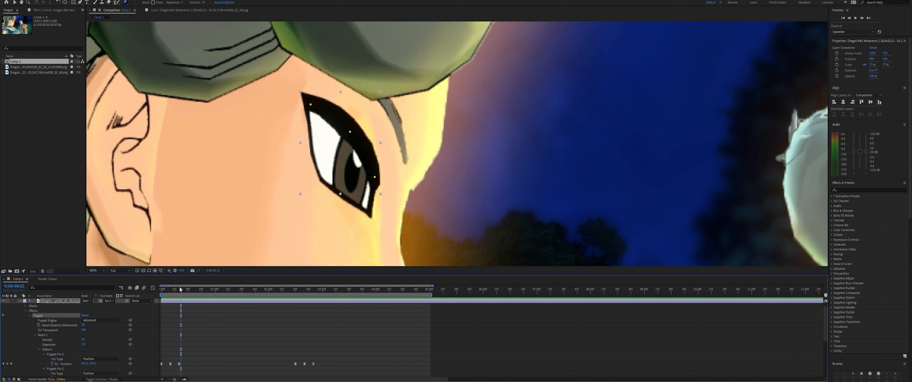
mouse_move(173, 293)
mouse_down()
mouse_move(190, 295)
mouse_move(173, 296)
mouse_up()
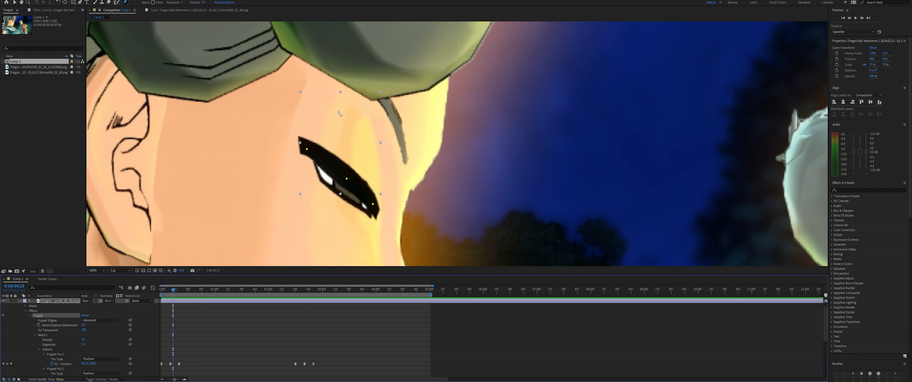
drag(307, 149, 335, 128)
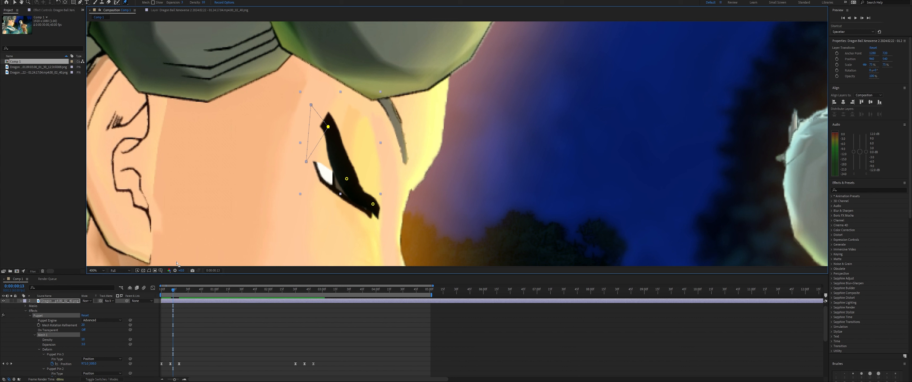
key(space)
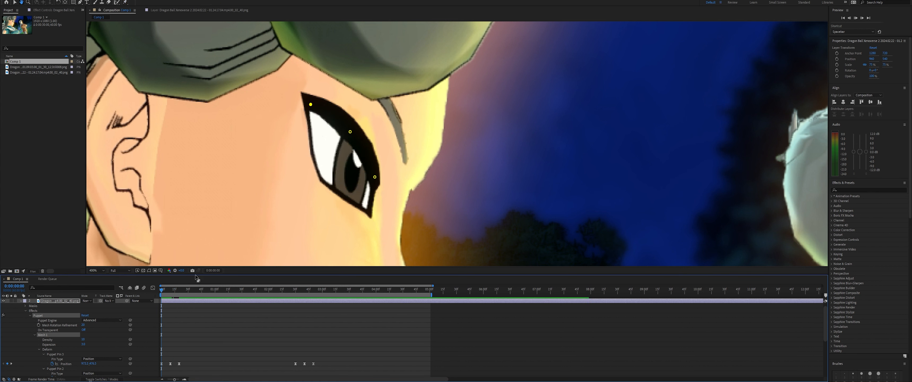
key(space)
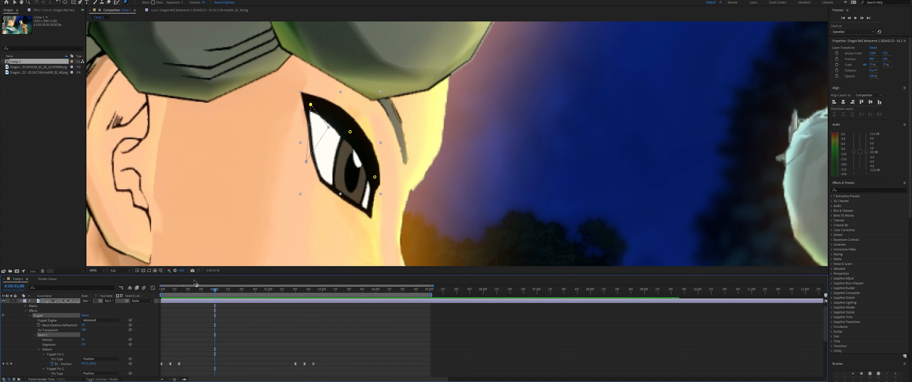
key(space)
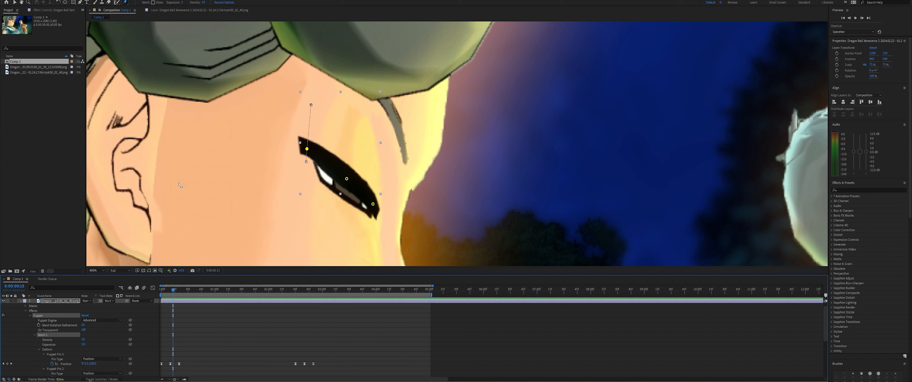
Step: Move forward to the reopened-eye frame and view the whole composition
mouse_move(185, 300)
mouse_down()
mouse_move(166, 297)
mouse_move(311, 297)
mouse_move(161, 300)
mouse_move(178, 306)
mouse_up()
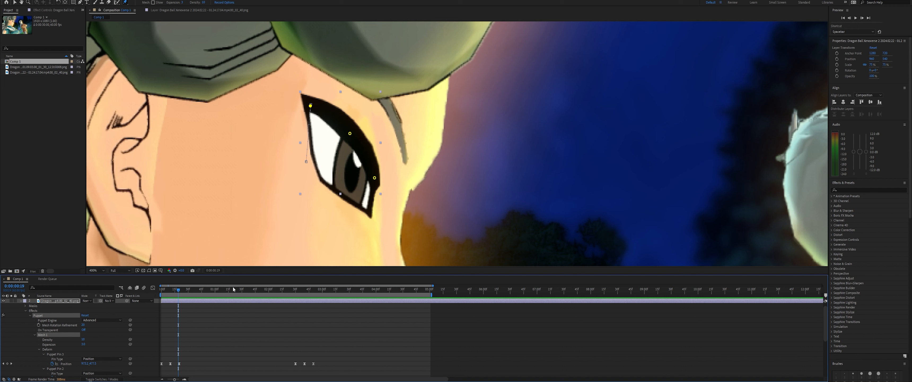
scroll(403, 170, down, 3)
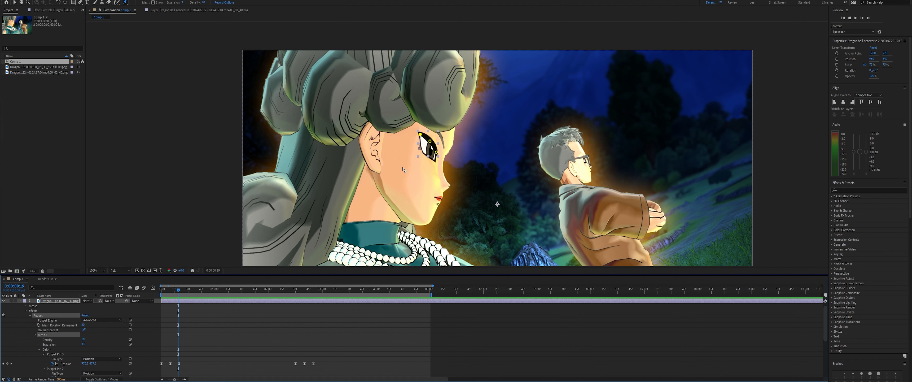
scroll(403, 170, down, 1)
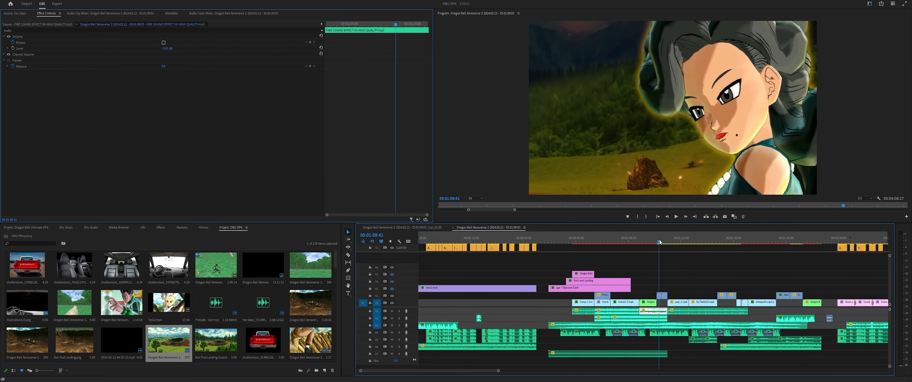
Step: Switch to Premiere Pro, scrub into the crashed pod shot, and magnify the program preview to 150%
drag(660, 242, 674, 245)
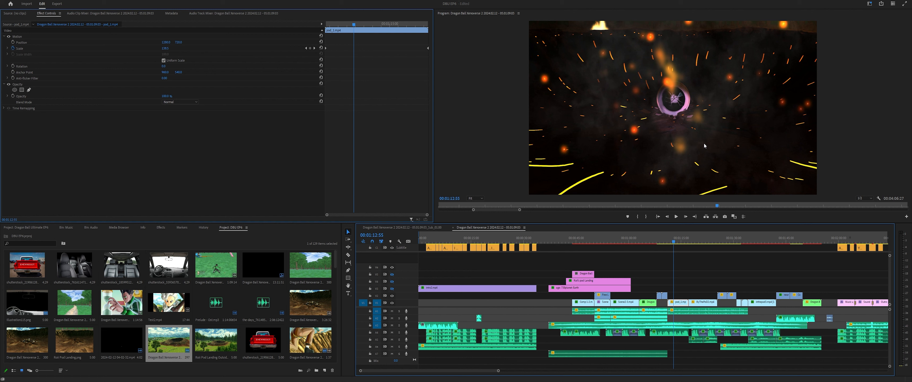
key(Left)
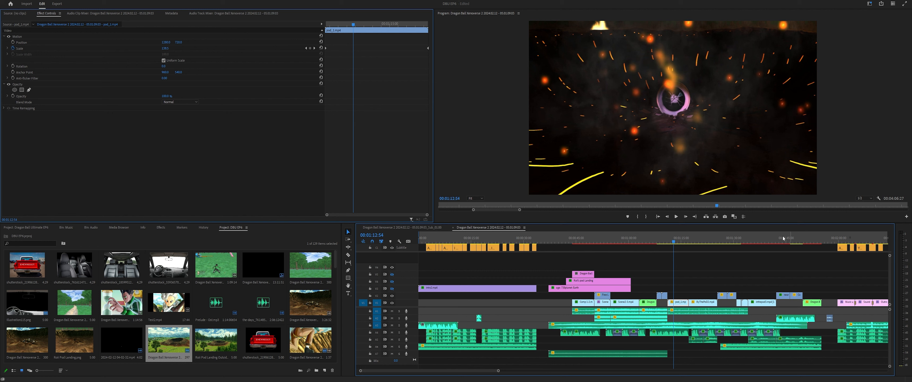
drag(676, 241, 688, 242)
click(682, 243)
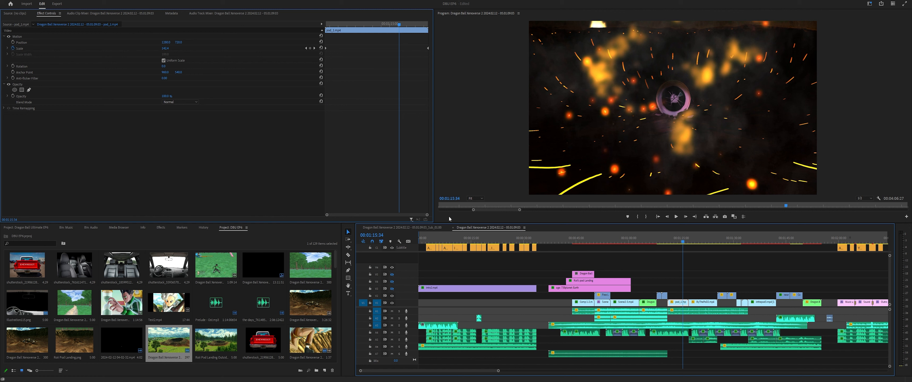
click(475, 199)
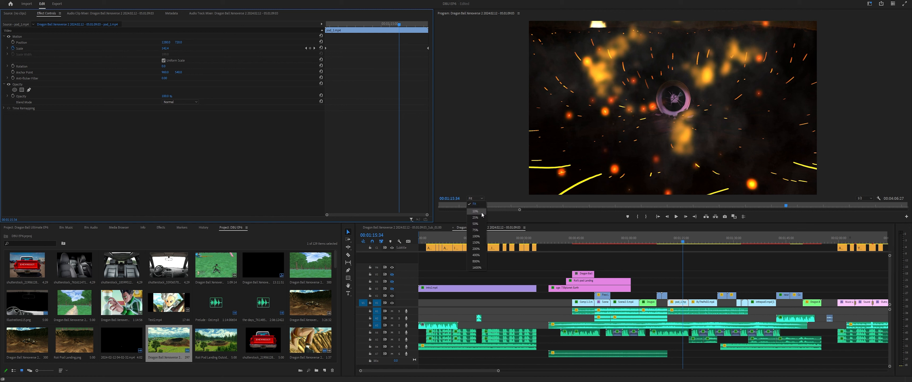
click(477, 243)
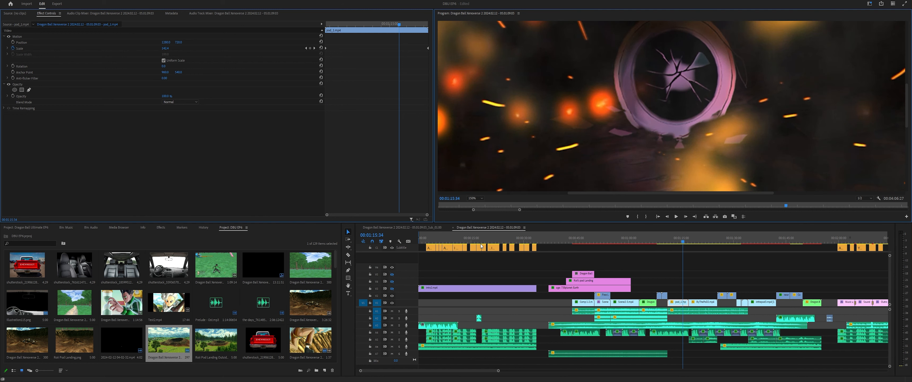
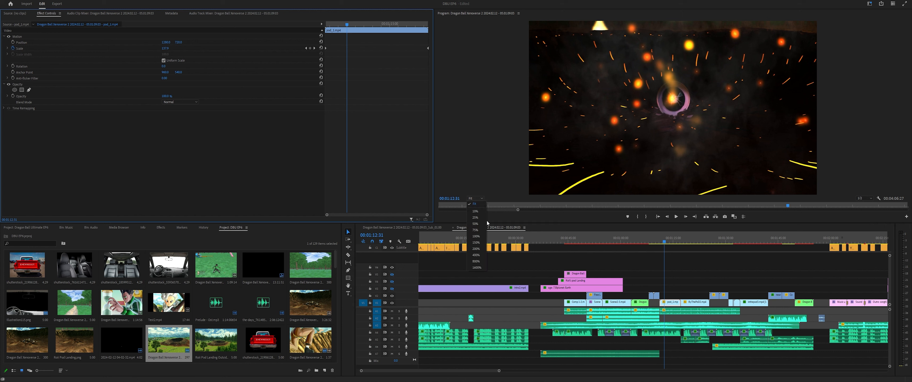
Step: Set the program preview to 100% and inspect the embers and crater edge along the upper part of the pod shot
click(481, 236)
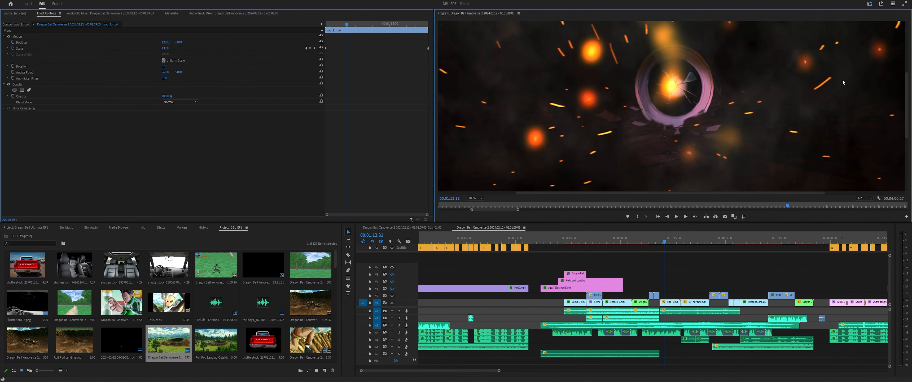
drag(906, 85, 907, 33)
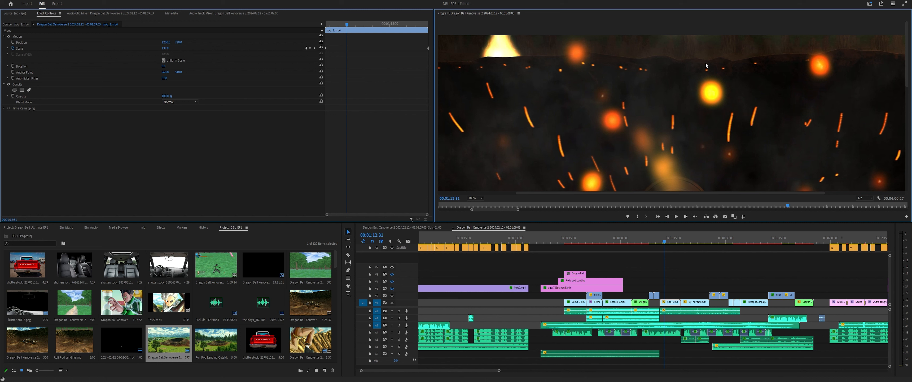
key(Left)
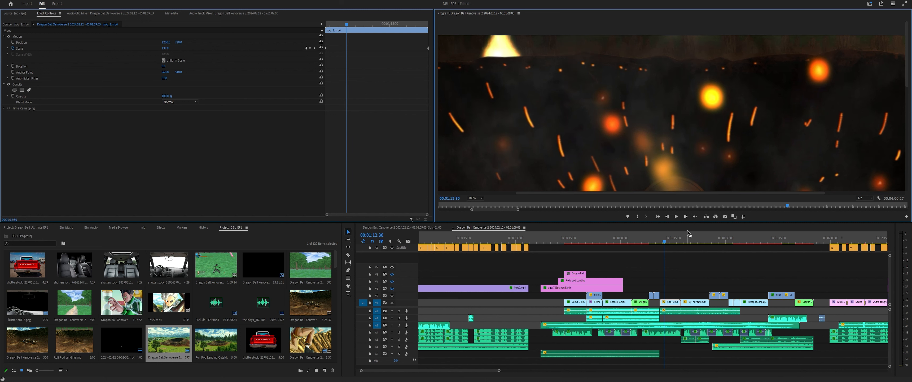
Step: Advance to the shot of the two characters standing on the pod and fit the whole frame in the preview
click(680, 245)
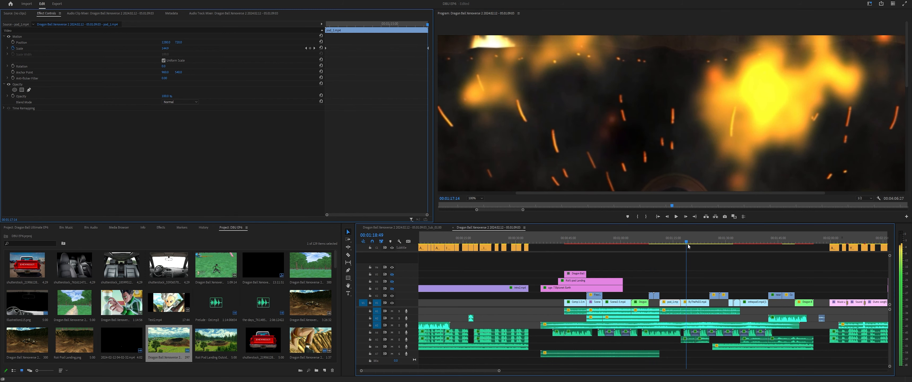
click(687, 245)
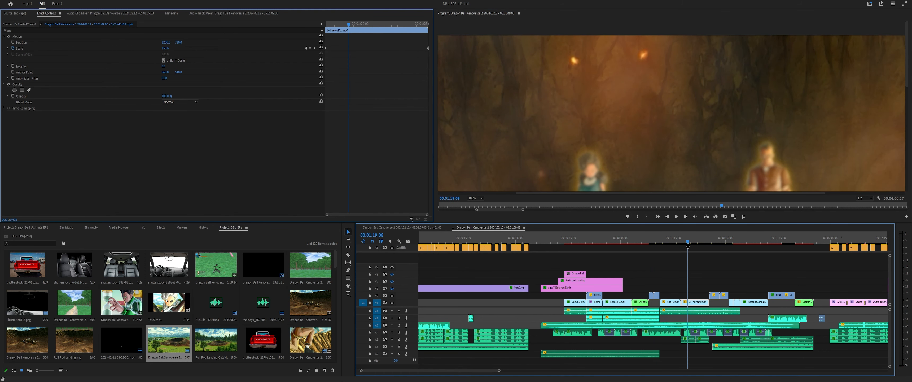
click(480, 198)
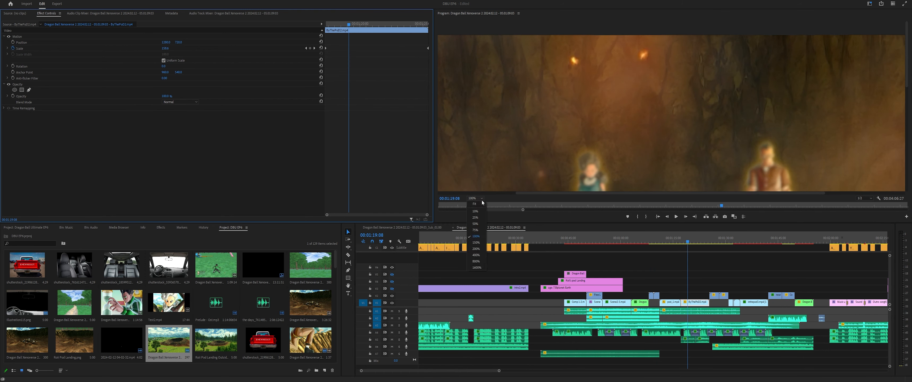
click(475, 204)
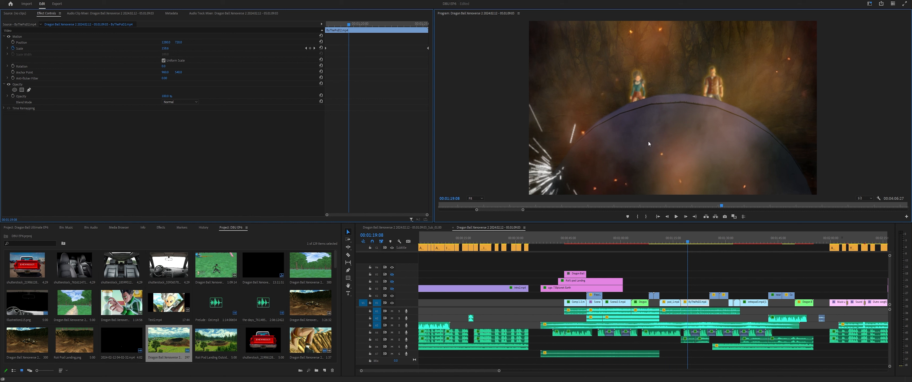
Step: Scrub through the pod shot to examine the sparks, the fire glow and the characters' movement
drag(693, 245, 695, 246)
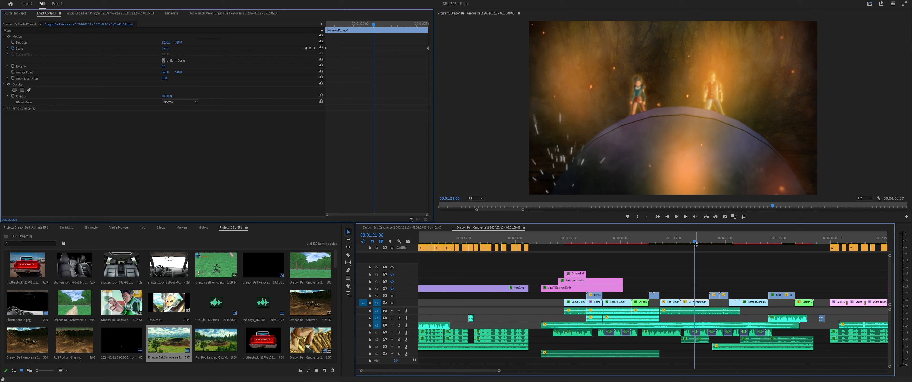
drag(696, 244, 708, 246)
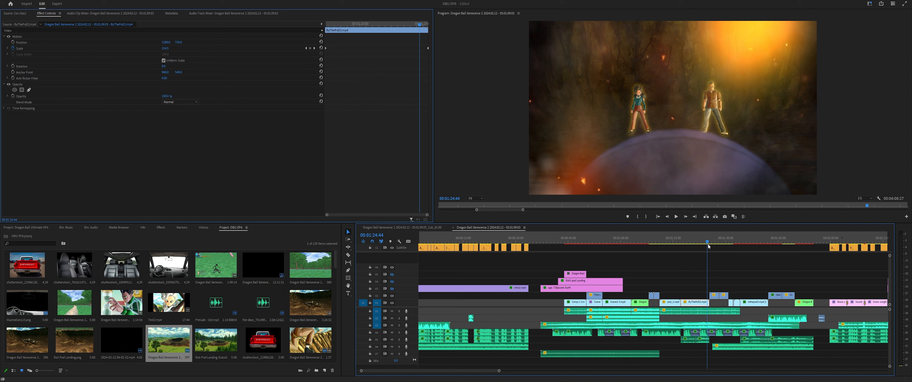
click(689, 247)
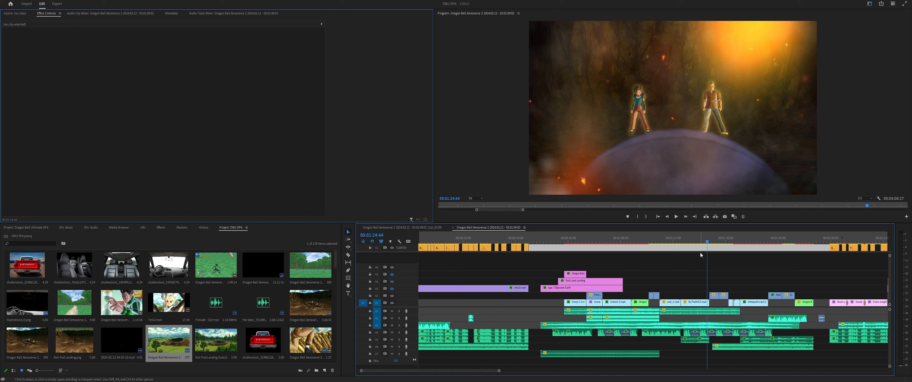
click(691, 237)
drag(690, 238, 694, 239)
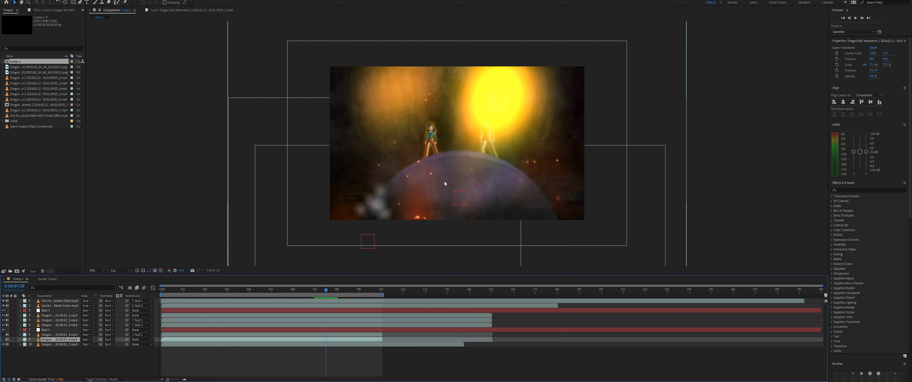
Step: Switch to After Effects and examine the spark impacts, null, fire particles and character footage layers, moving to an earlier frame
click(54, 306)
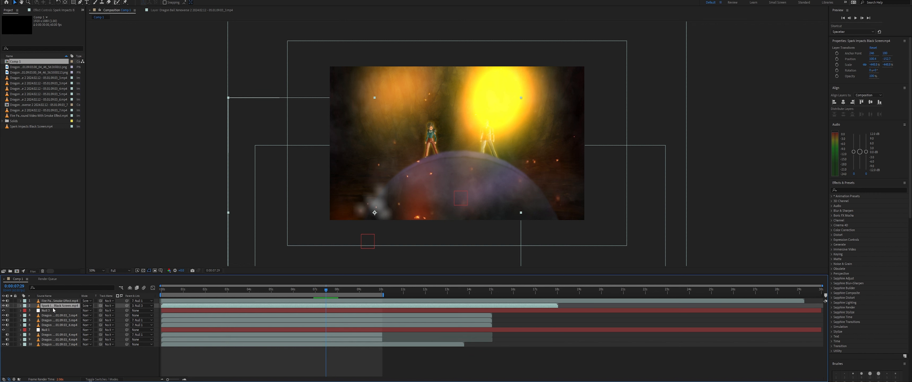
click(55, 311)
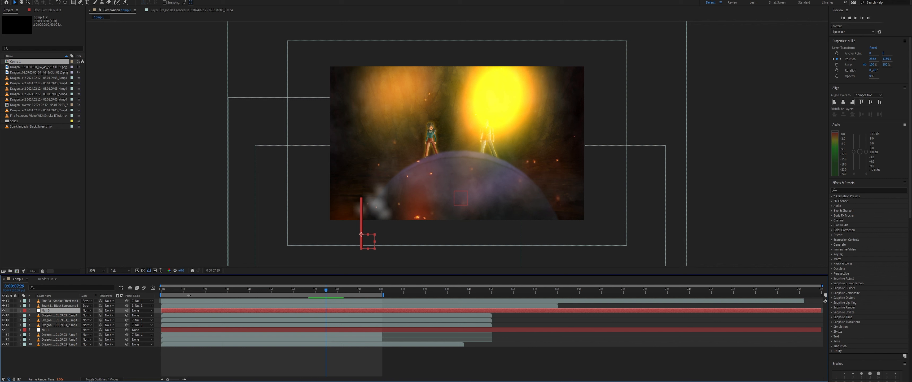
drag(192, 292, 199, 293)
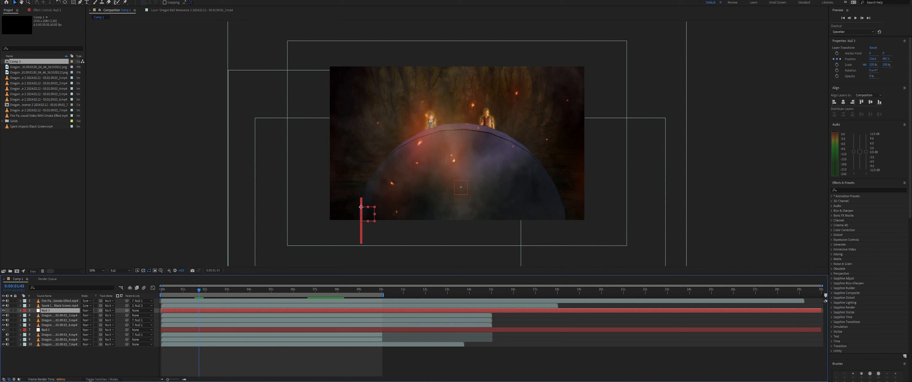
click(70, 300)
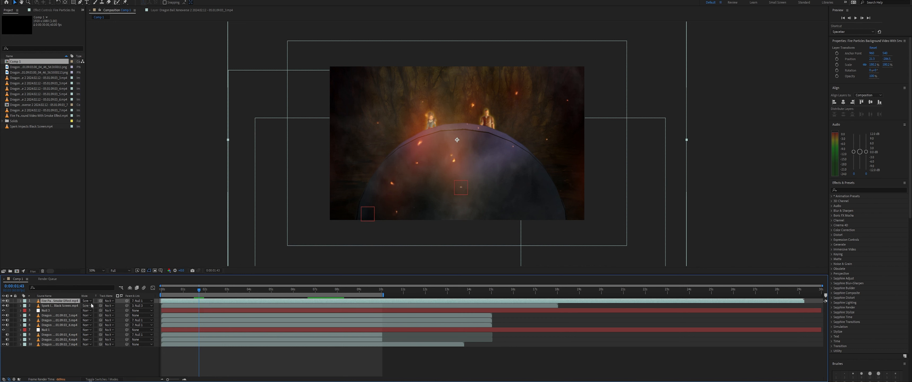
click(71, 325)
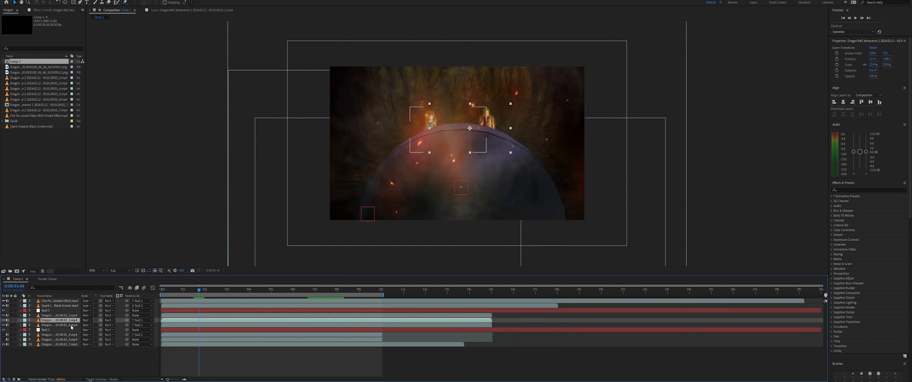
Step: Select the other footage layer and Null 1, and scrub near the start of the composition to inspect the null-driven movement
click(71, 335)
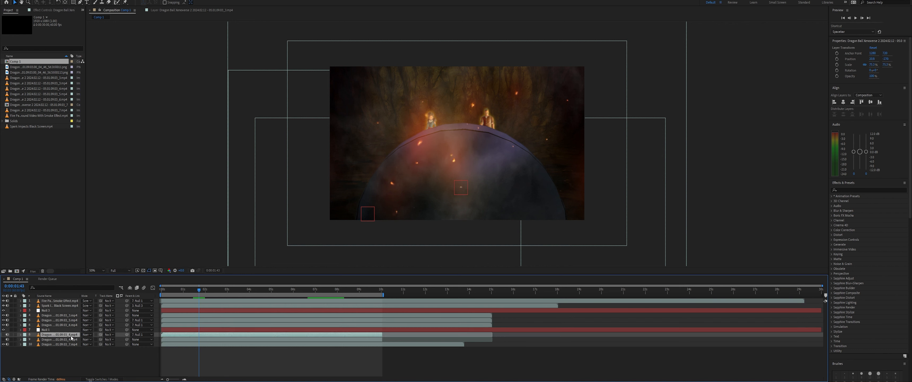
click(44, 329)
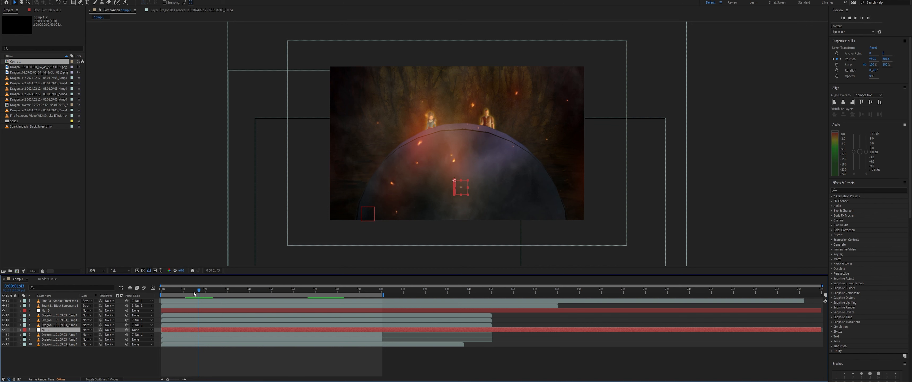
drag(194, 292, 169, 294)
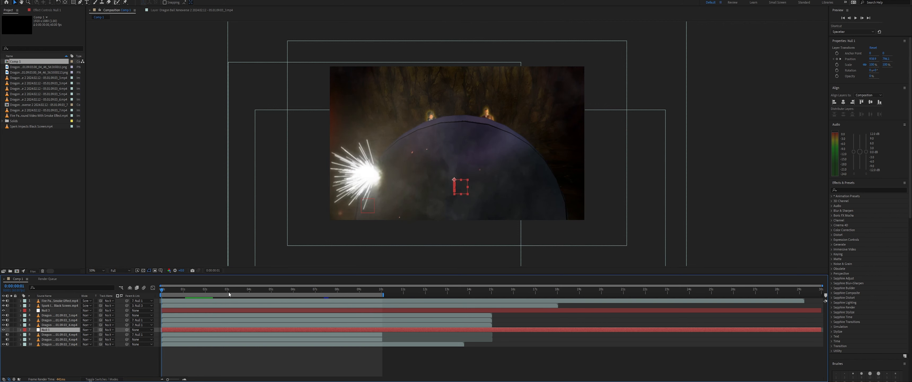
drag(165, 290, 176, 293)
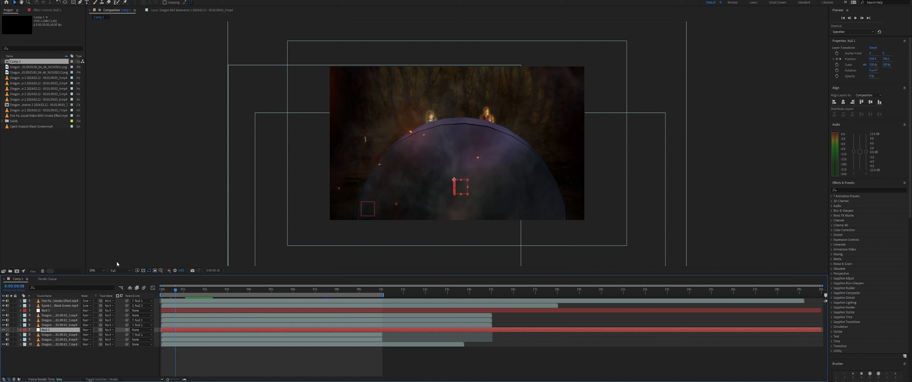
Step: Set the composition preview resolution to Quarter and scrub forward to the bright yellow glow around the second character
click(120, 271)
click(122, 296)
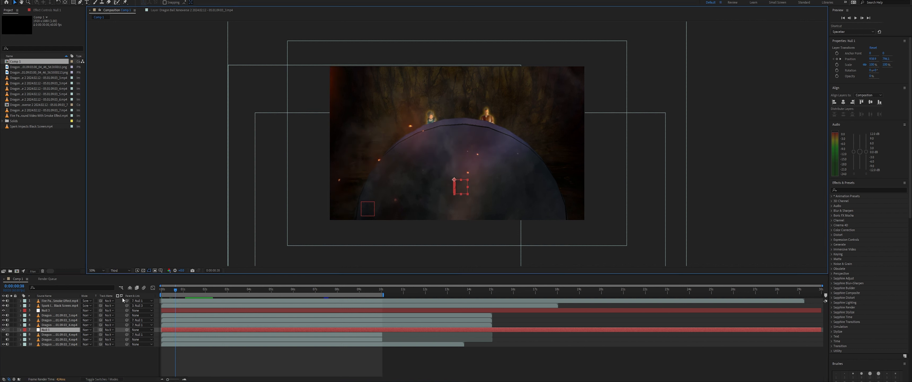
click(120, 270)
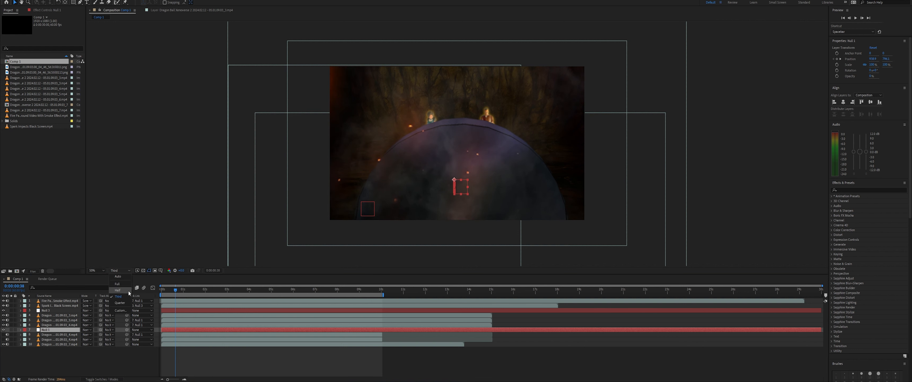
click(120, 302)
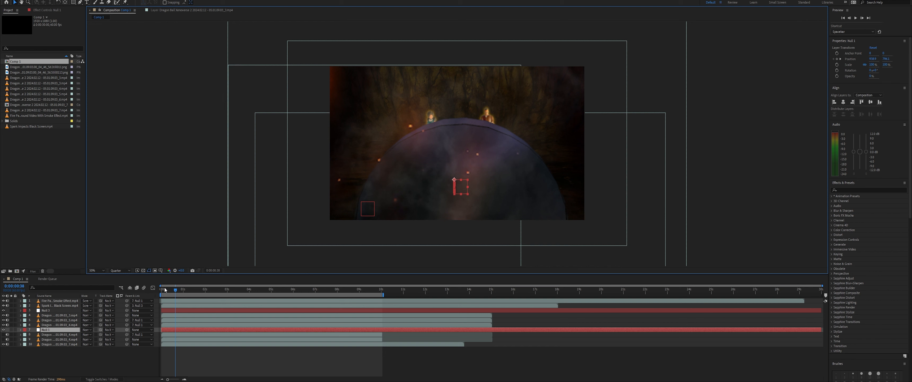
drag(165, 290, 310, 315)
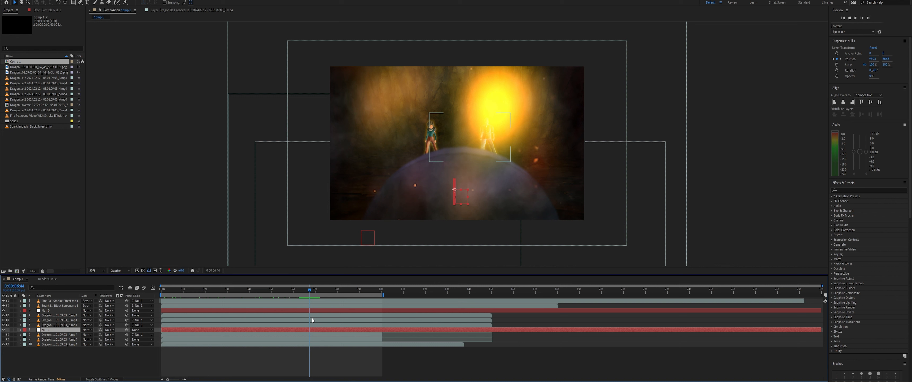
Step: Parent the fifth layer, a Dragon Ball footage clip, to Null 3
click(367, 237)
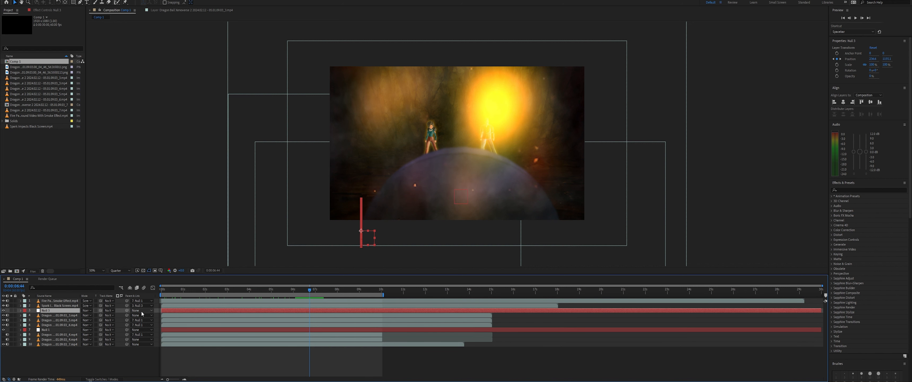
click(62, 320)
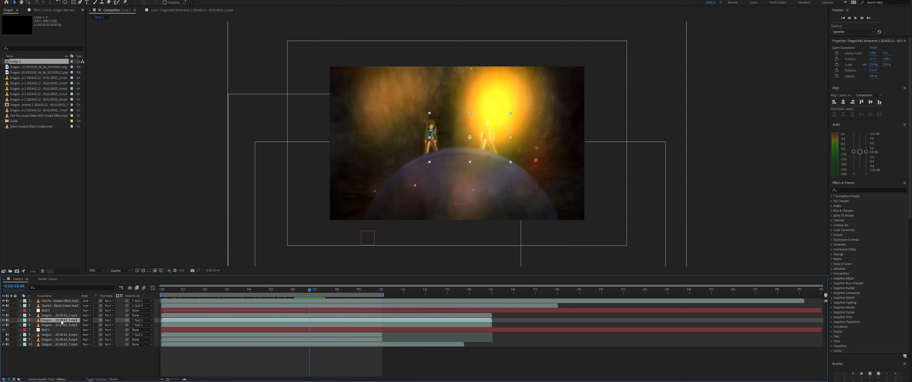
click(142, 320)
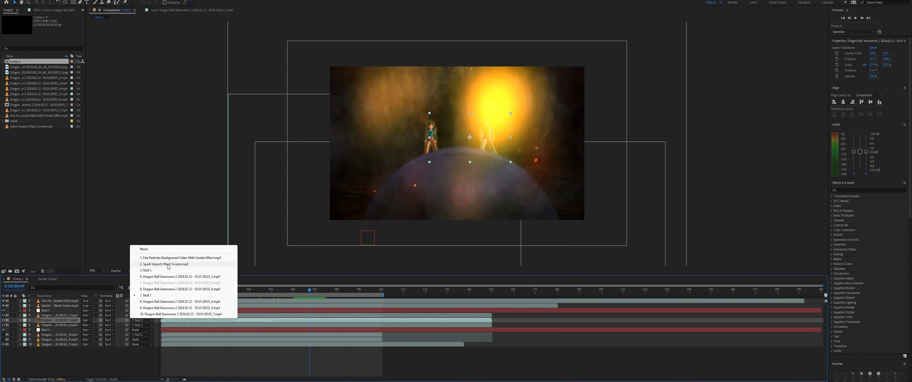
click(160, 271)
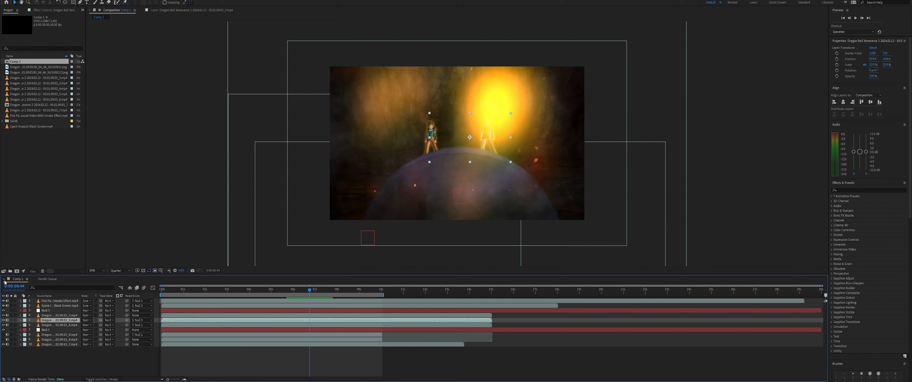
Step: Scrub through the pod composition, switch to Premiere Pro and move past the fist shot to the angry face close-up
drag(175, 291, 281, 316)
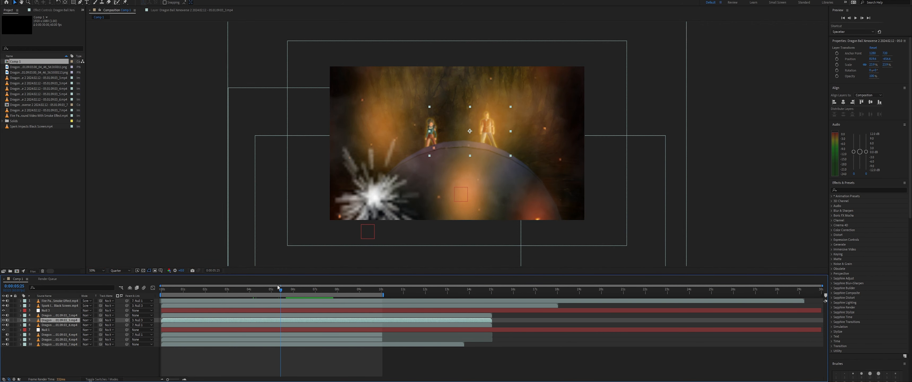
drag(281, 307, 409, 307)
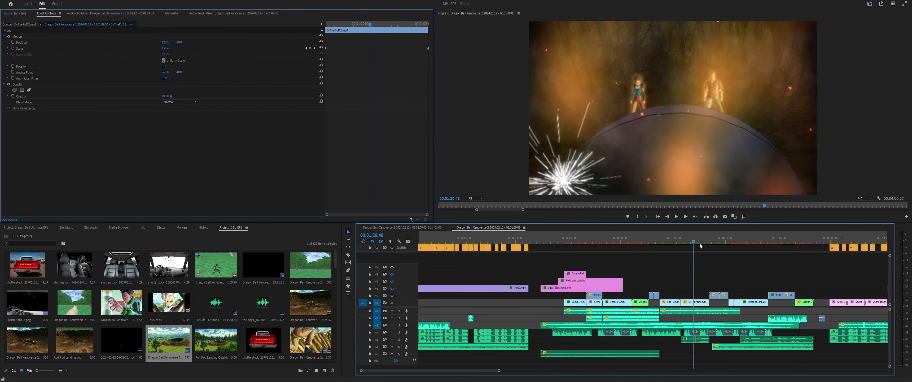
click(716, 241)
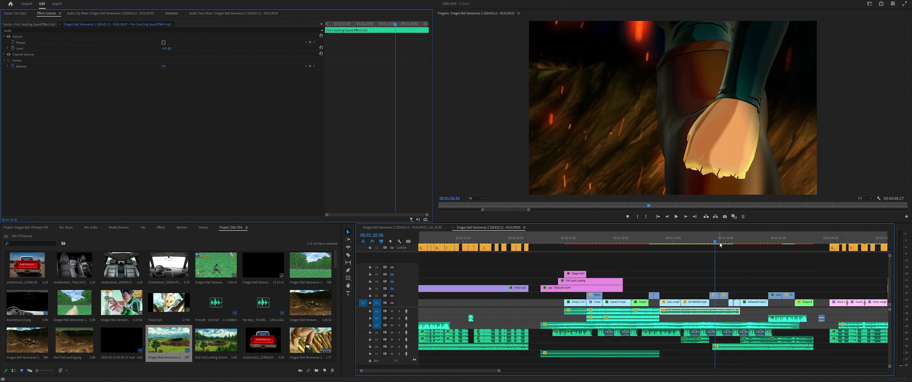
click(724, 243)
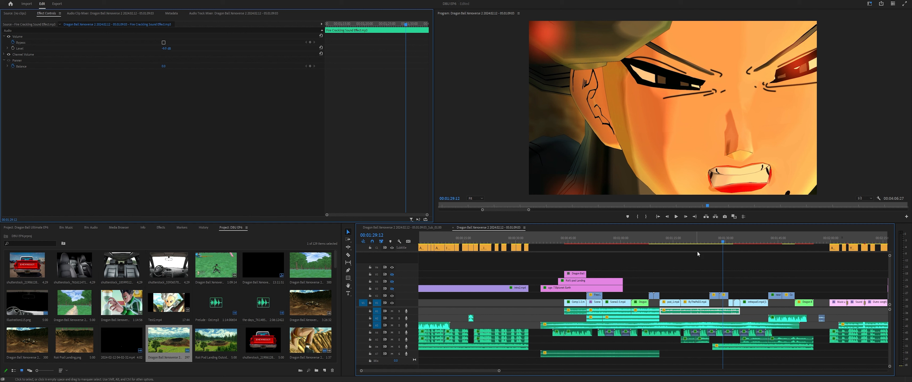
Step: Switch to After Effects and open the project of the angry face close-up
mouse_move(514, 381)
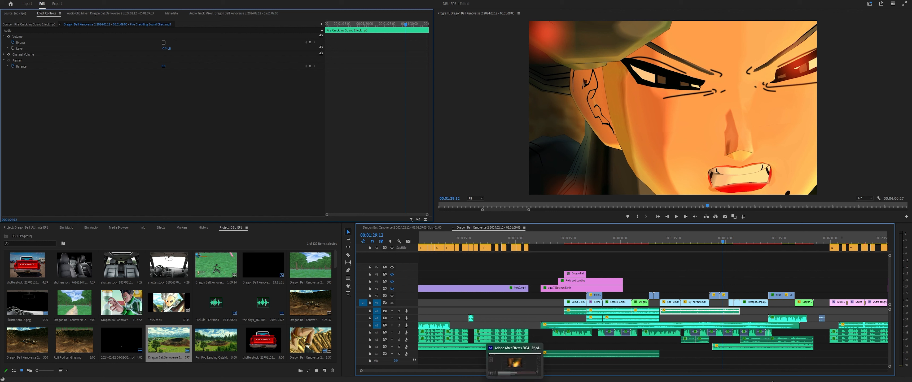
click(514, 381)
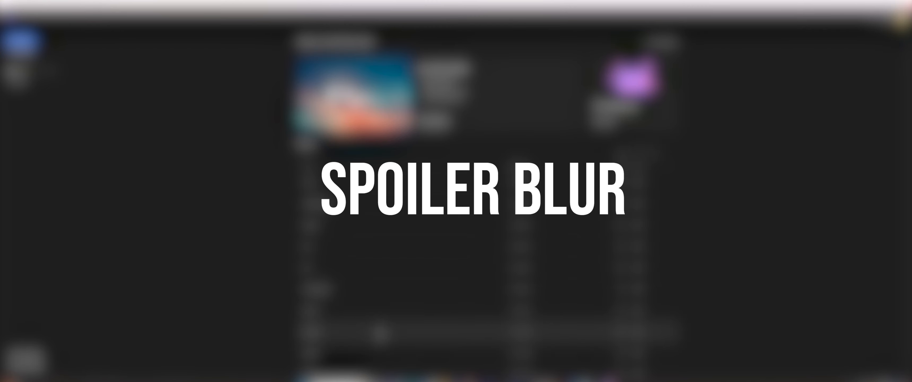
scroll(378, 343, down, 1)
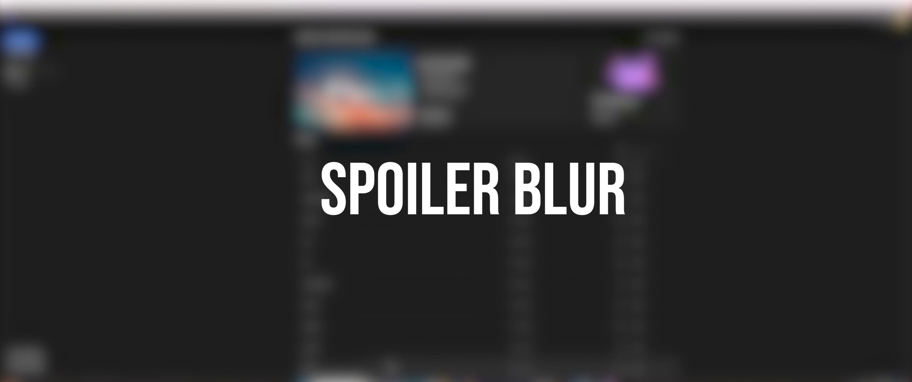
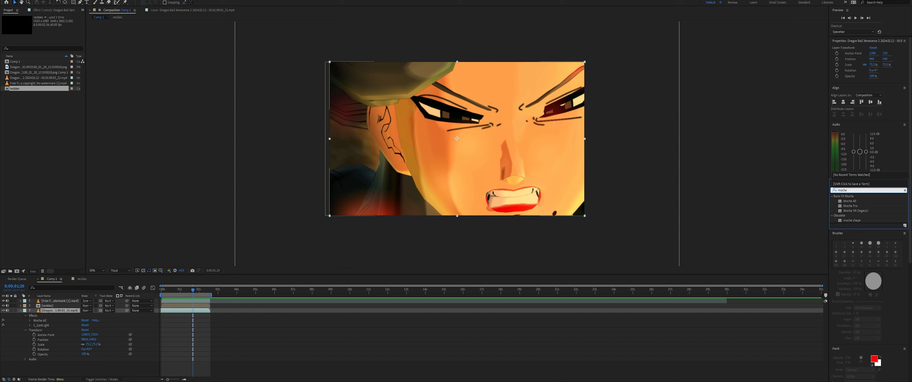
Step: Launch Mocha AE from the face footage layer's effect, continue at proxy resolution and dismiss the introductory messages
click(864, 188)
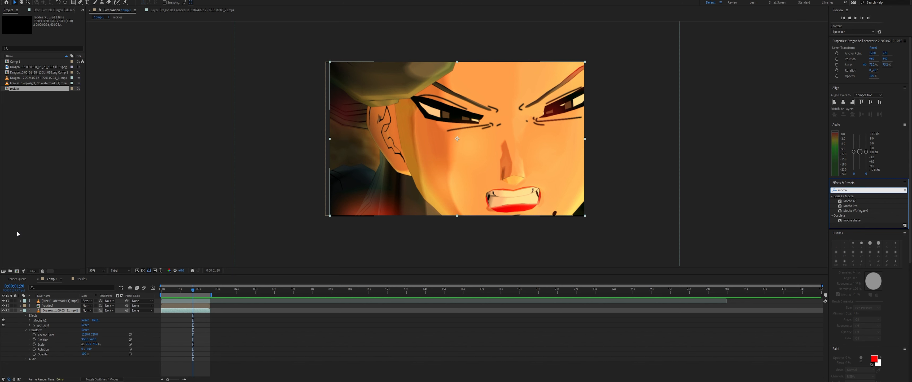
click(26, 236)
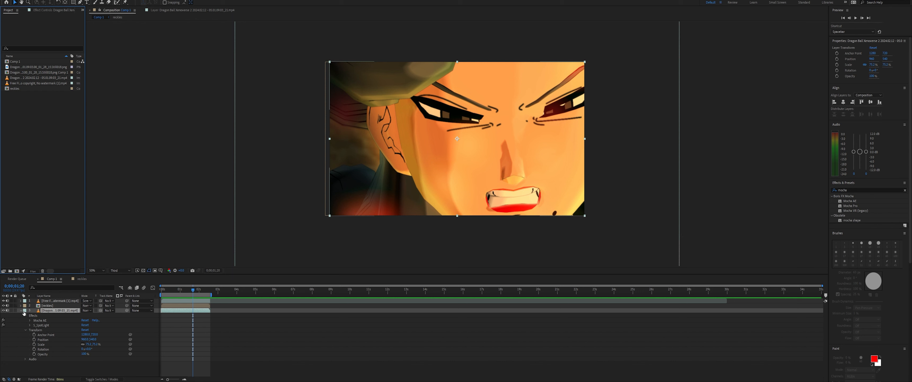
click(46, 10)
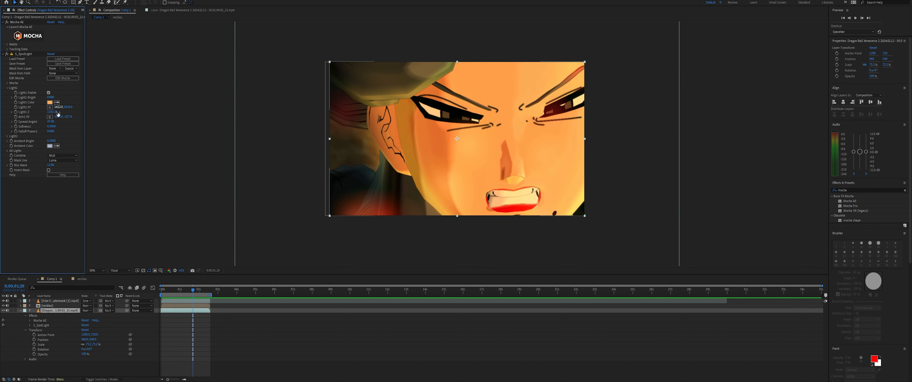
click(29, 35)
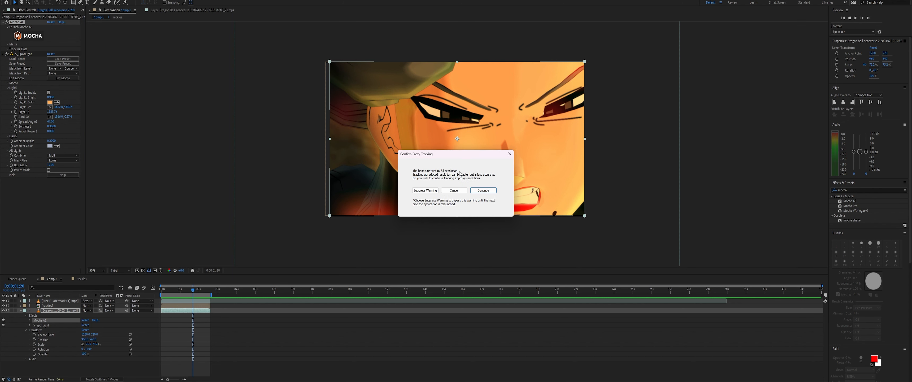
click(476, 191)
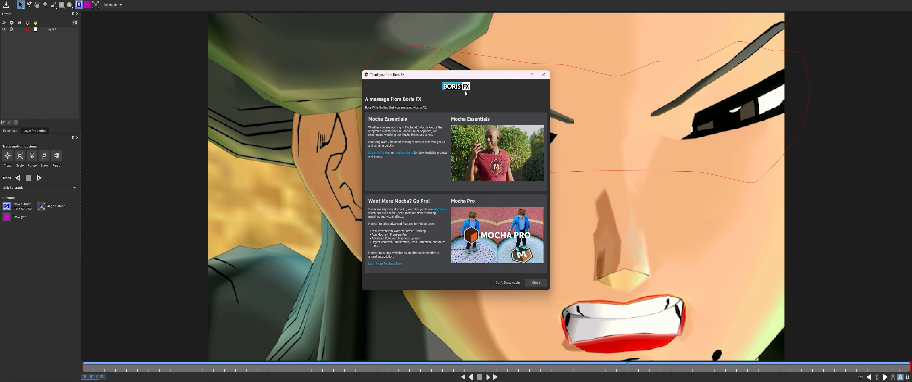
click(544, 74)
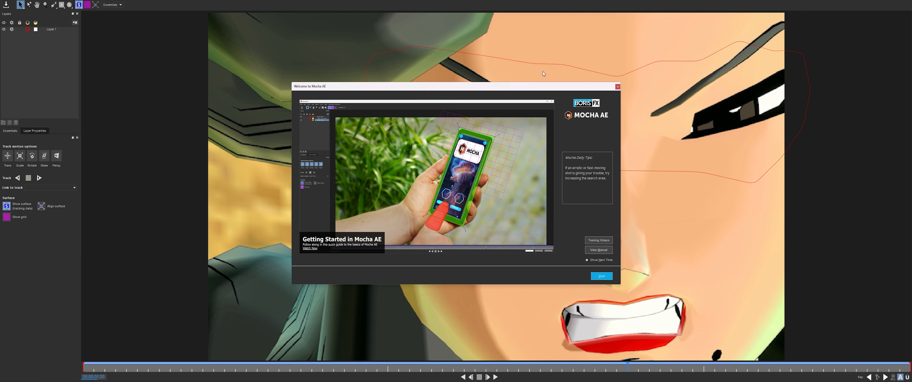
click(617, 87)
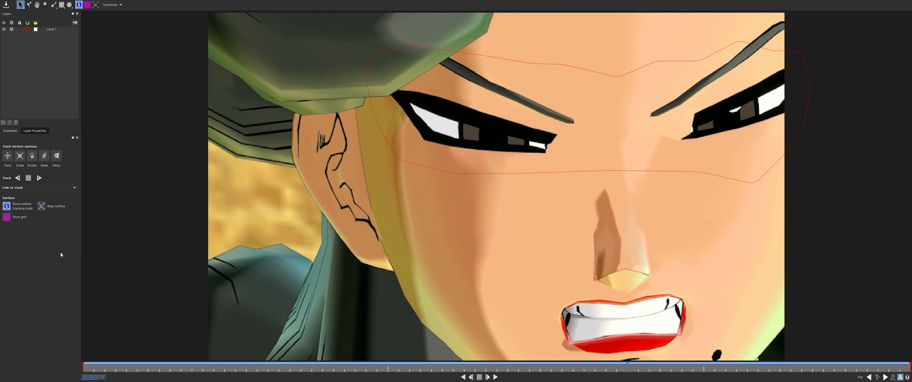
Step: Delete the existing tracking layer and draw a new closed spline around both eyes and eyebrows on the face
click(43, 31)
key(Delete)
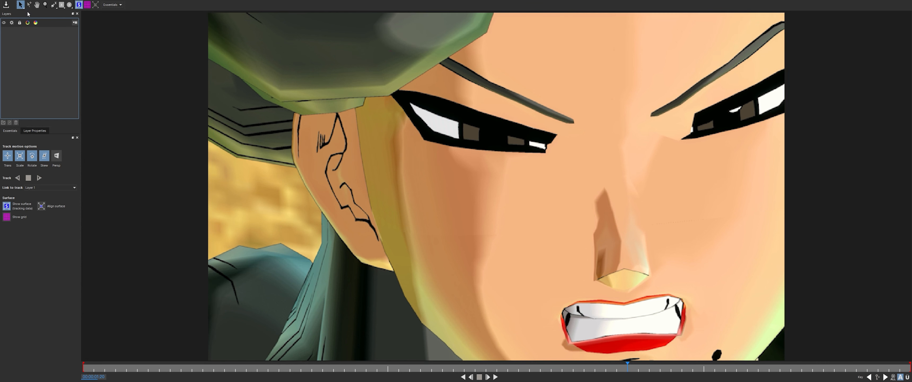
click(54, 4)
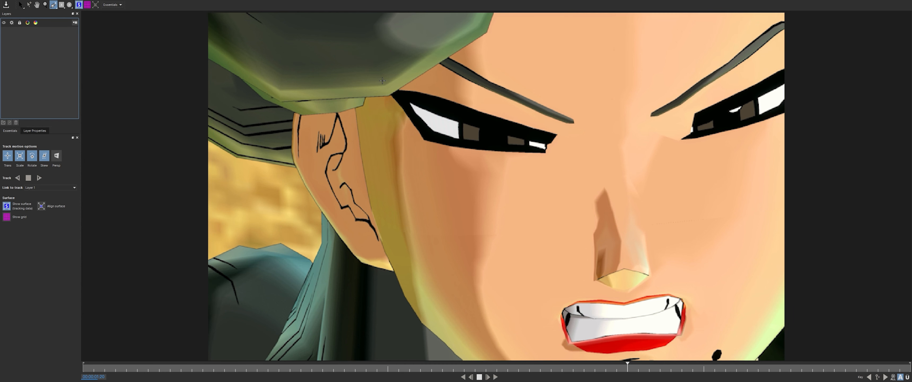
click(356, 60)
click(364, 123)
click(395, 162)
click(442, 210)
click(510, 199)
click(582, 175)
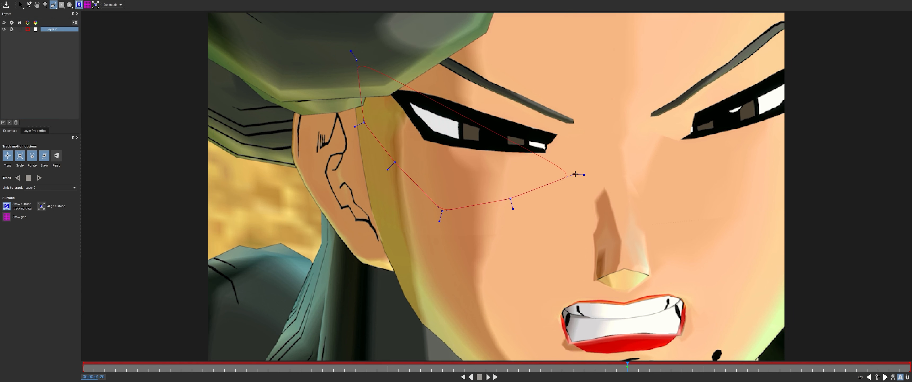
click(624, 172)
click(706, 189)
click(751, 202)
click(808, 187)
click(825, 117)
click(847, 61)
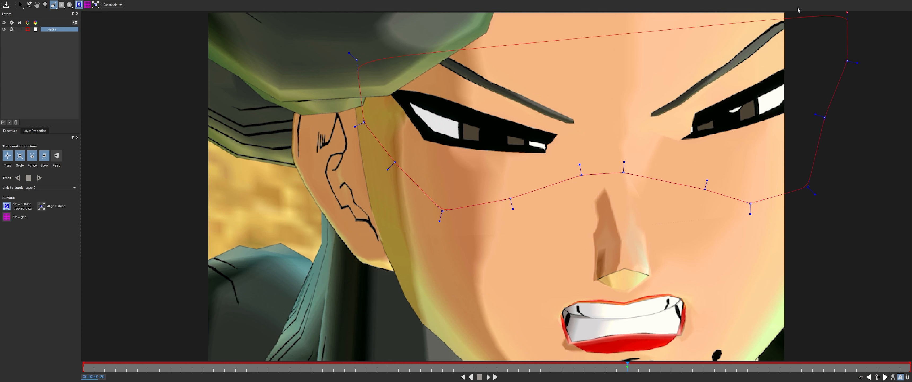
click(693, 41)
click(659, 93)
click(557, 86)
click(519, 46)
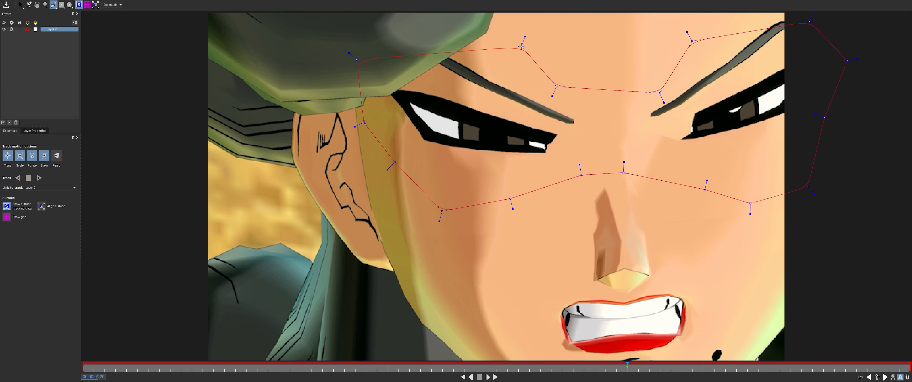
click(434, 39)
click(423, 35)
click(380, 43)
right_click(381, 44)
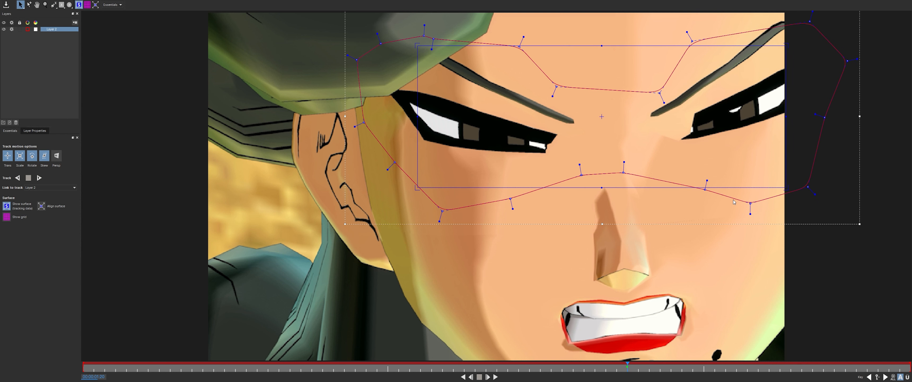
Step: Show the planar grid over the face to inspect it, and hide it again
click(87, 4)
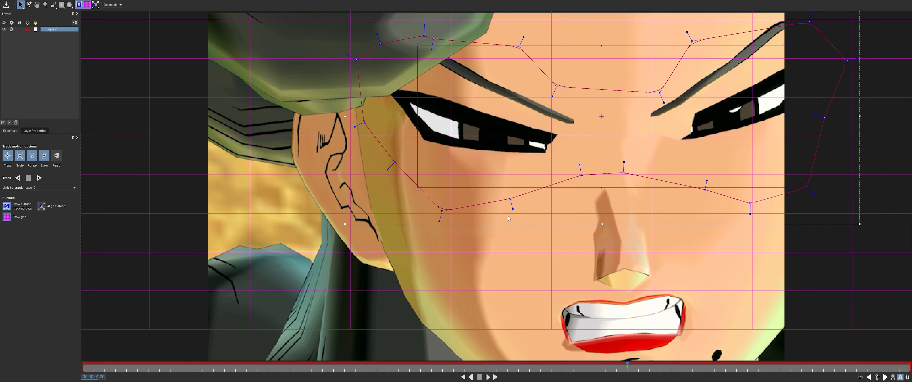
click(88, 4)
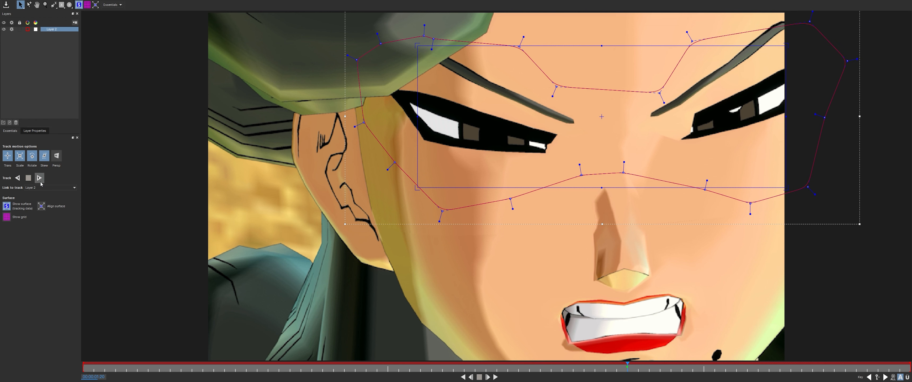
Step: Track the spline around the eyes forward through the face footage, and close Mocha without saving
click(58, 156)
click(58, 156)
click(40, 178)
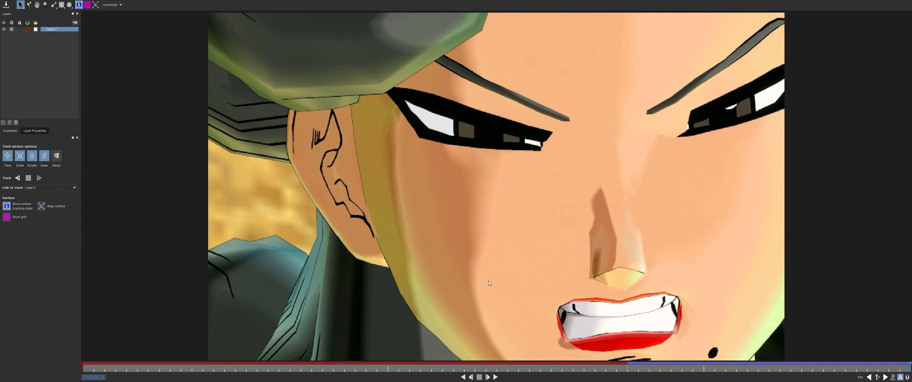
key(Left)
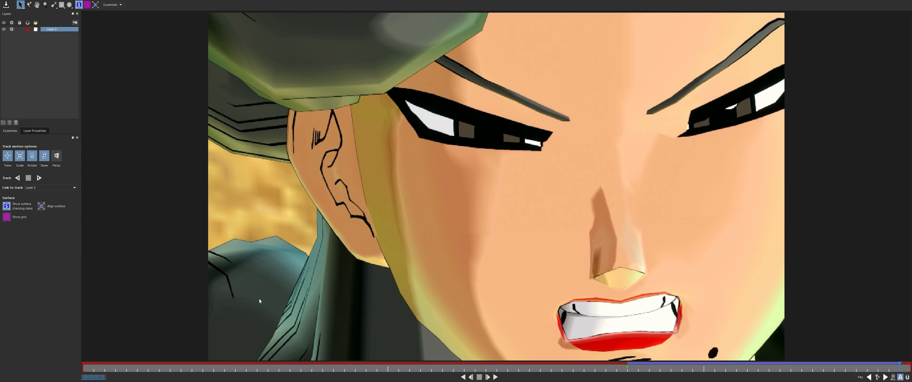
key(Left)
key(alt+F4)
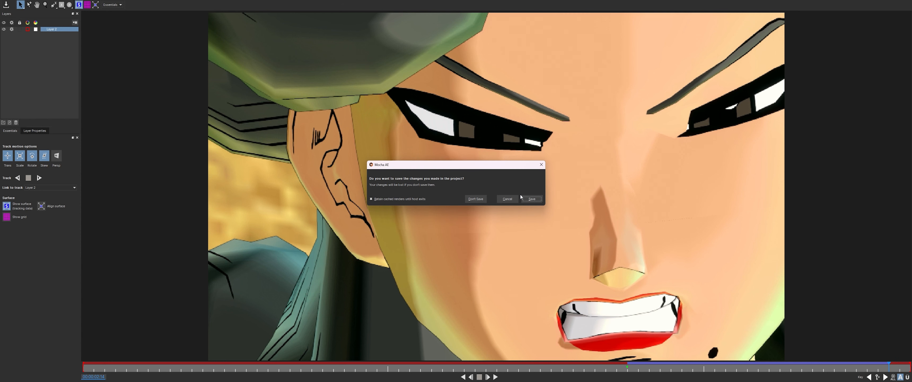
click(485, 201)
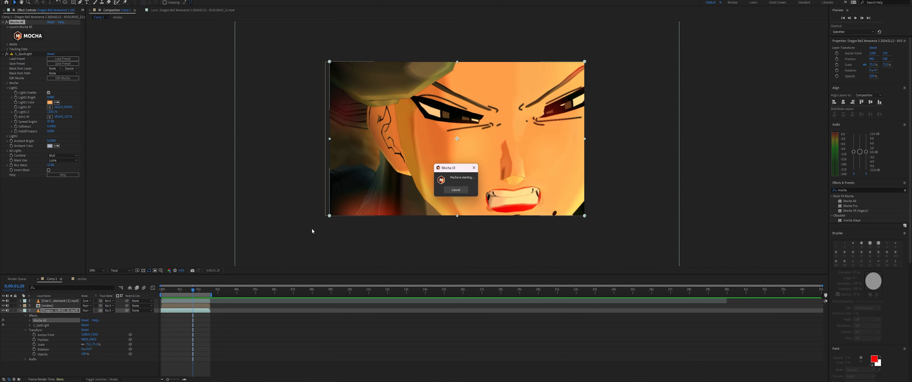
Step: Relaunch Mocha AE from the face footage layer's effect and dismiss the Boris FX message
click(121, 270)
click(120, 283)
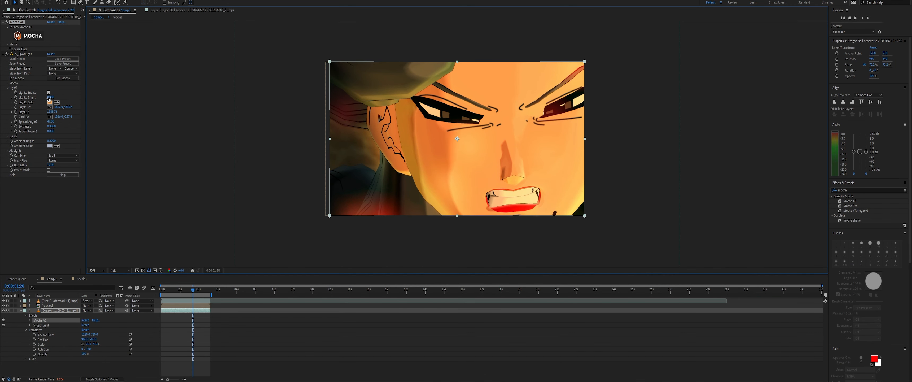
click(28, 36)
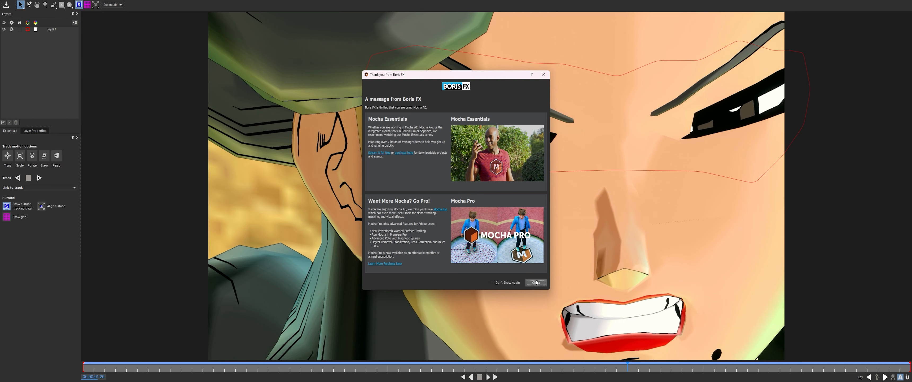
click(602, 276)
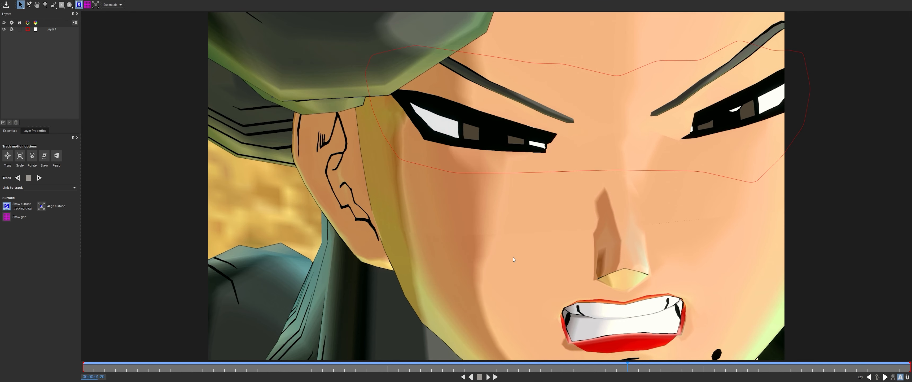
Step: Remove the existing Mocha layer and outline both eyes and eyebrows with a fresh closed spline running past the frame's edge
click(53, 29)
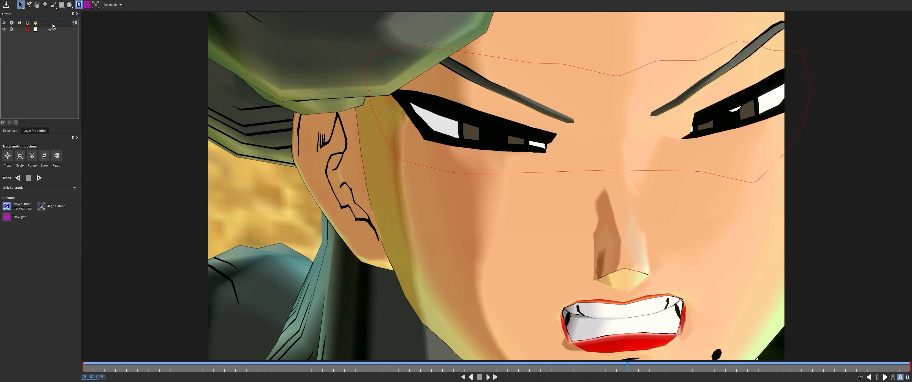
click(54, 4)
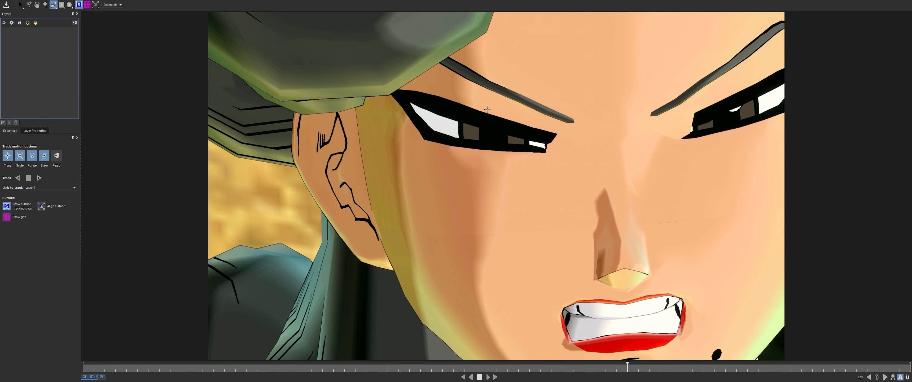
click(382, 70)
click(376, 133)
click(396, 139)
click(491, 176)
click(591, 179)
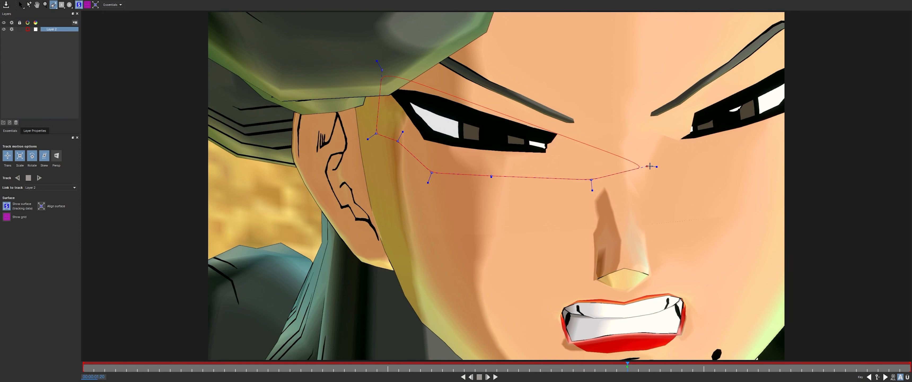
click(657, 168)
click(715, 182)
click(784, 166)
click(829, 142)
click(852, 78)
click(826, 35)
click(751, 21)
click(664, 70)
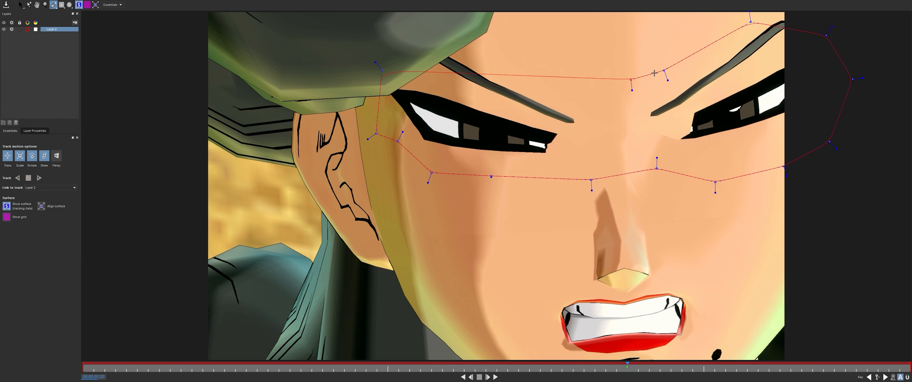
click(576, 87)
click(499, 56)
right_click(406, 53)
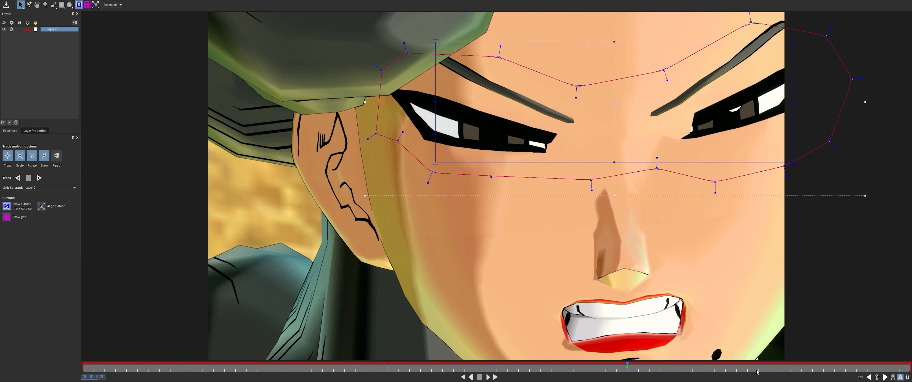
Step: Track the redrawn eye-area spline forward to the end of the clip, and exit Mocha discarding the changes
click(40, 178)
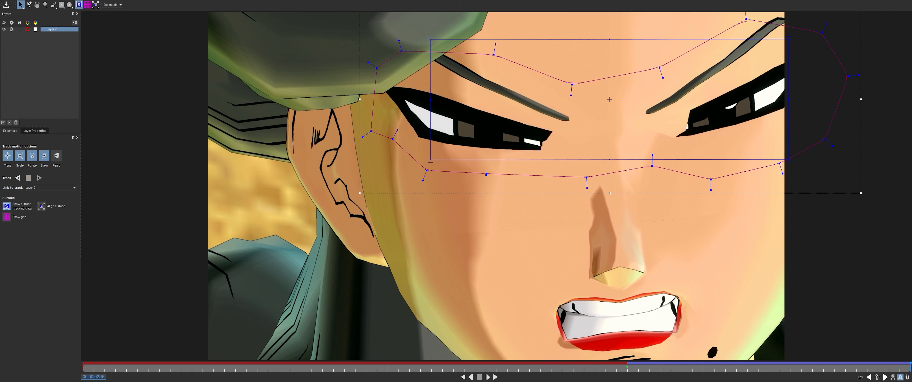
key(ctrl+w)
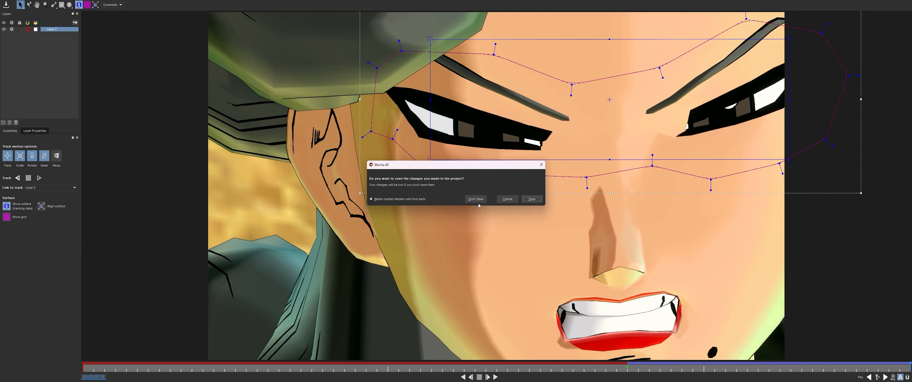
click(478, 200)
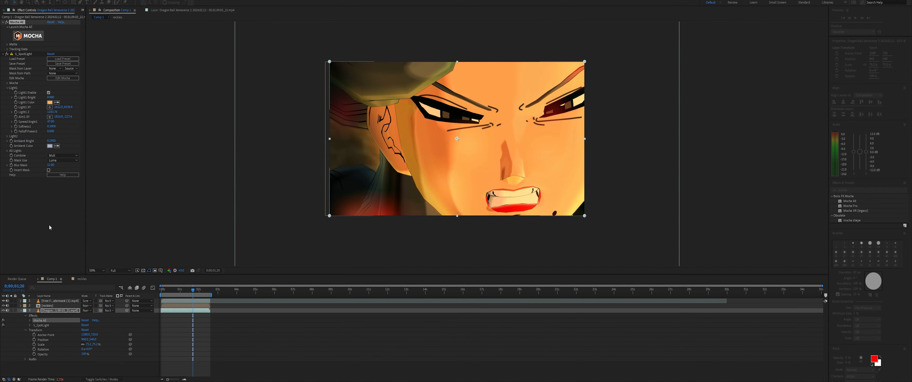
Step: Expand the Mocha effect's tracking data, view the layer choice for creating track data, and cancel it
click(50, 227)
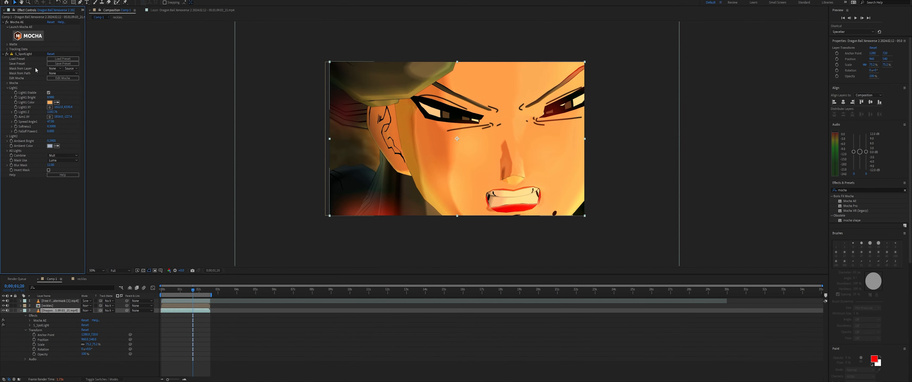
click(7, 48)
click(58, 54)
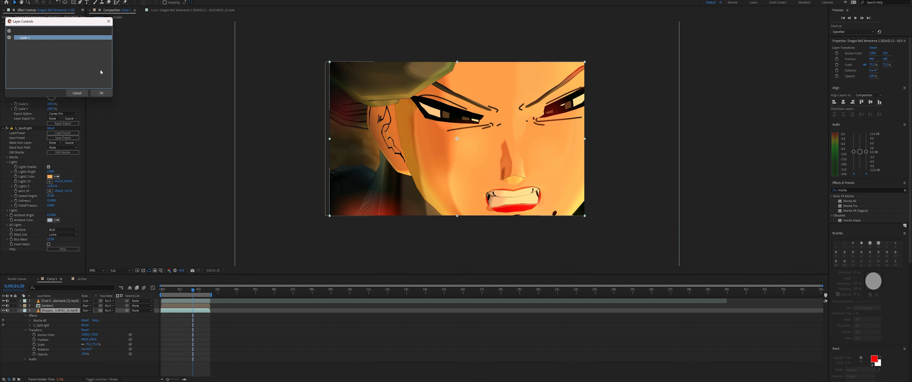
click(77, 93)
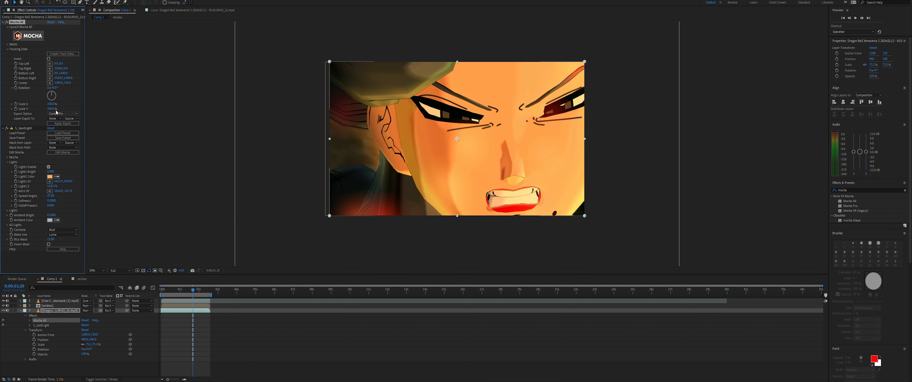
Step: Open the precomposition holding the drawn face lines from Comp 1 and make its face footage layer visible
click(64, 301)
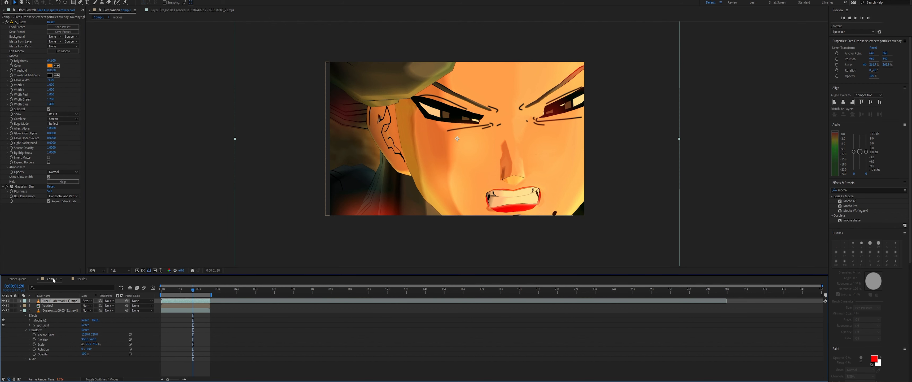
click(53, 306)
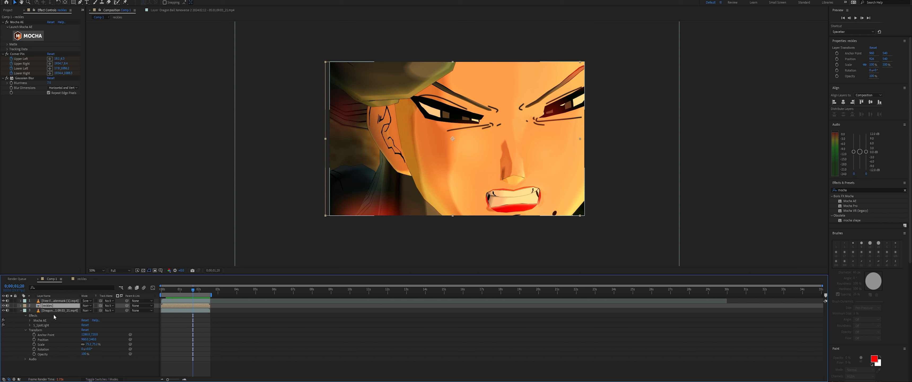
double_click(49, 307)
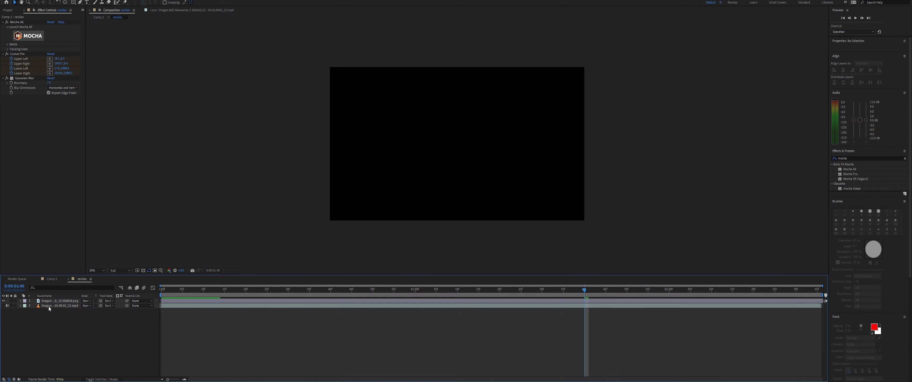
click(4, 306)
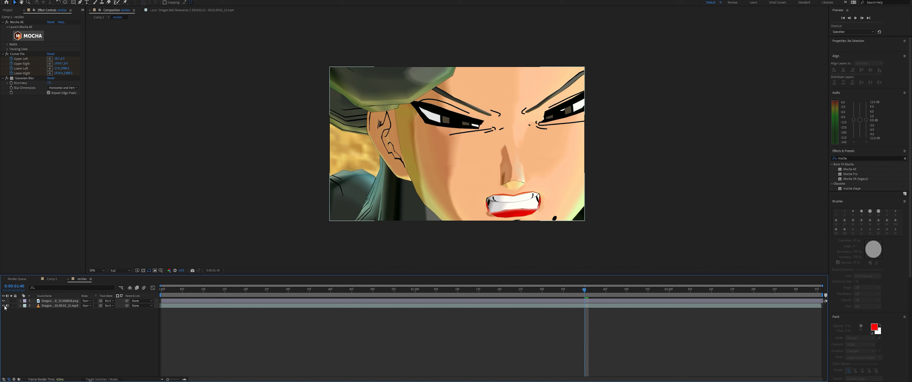
Step: Switch to Premiere Pro, inspect the nested sequence showing the woman and the glowing man, and return to the main sequence
key(alt+Tab)
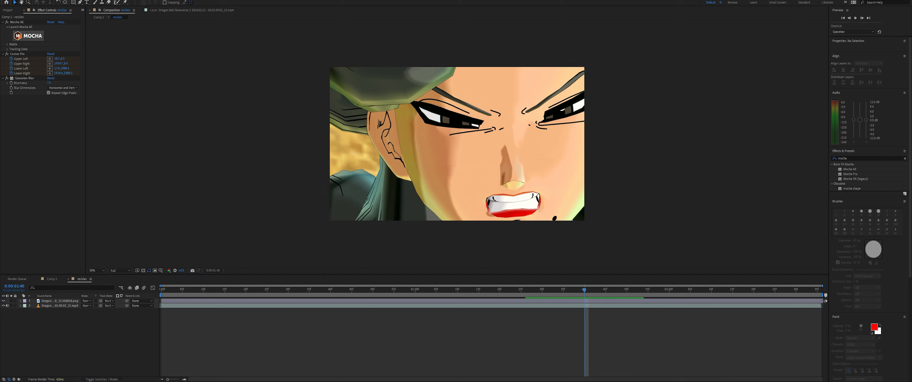
click(641, 310)
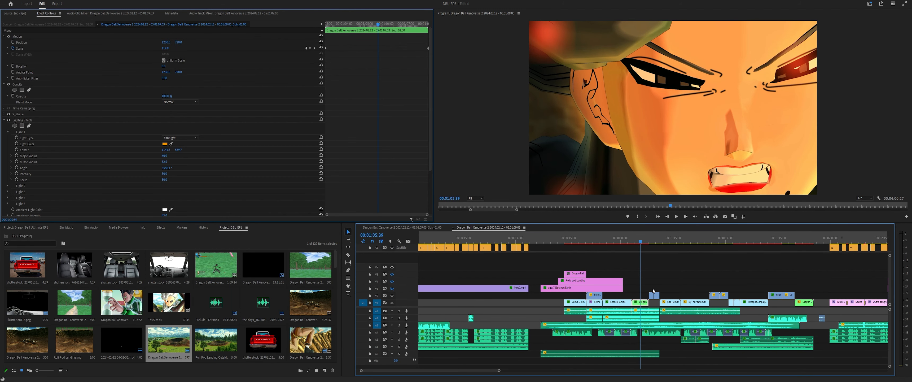
double_click(641, 304)
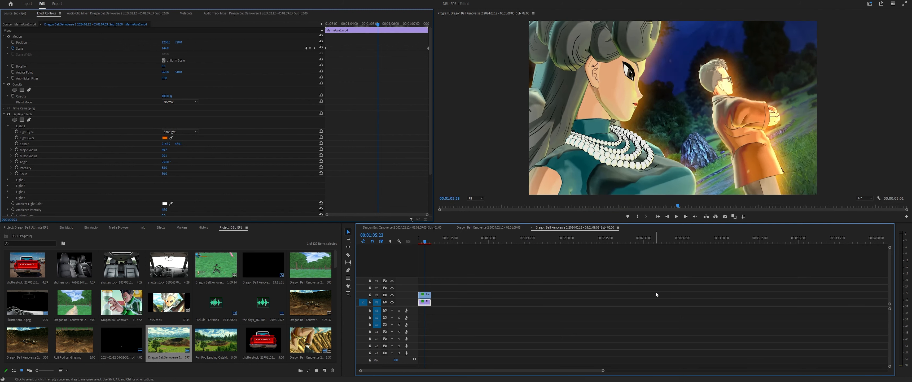
drag(428, 242, 423, 242)
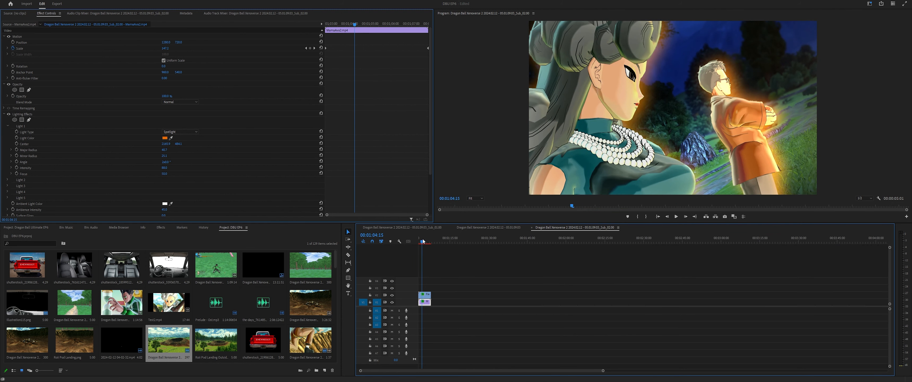
click(418, 244)
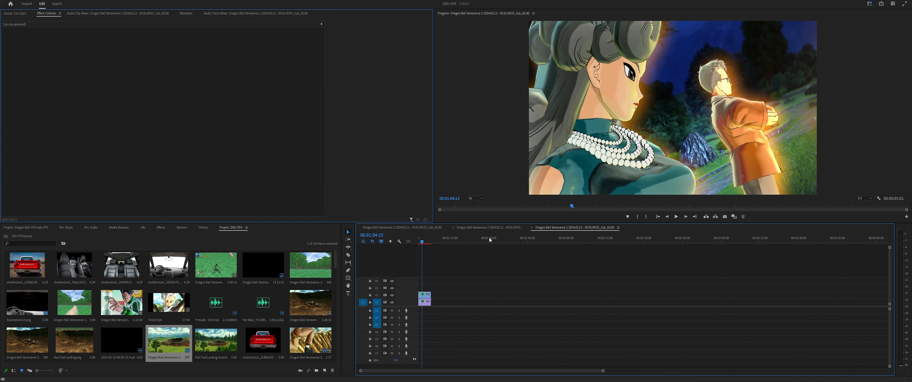
click(485, 227)
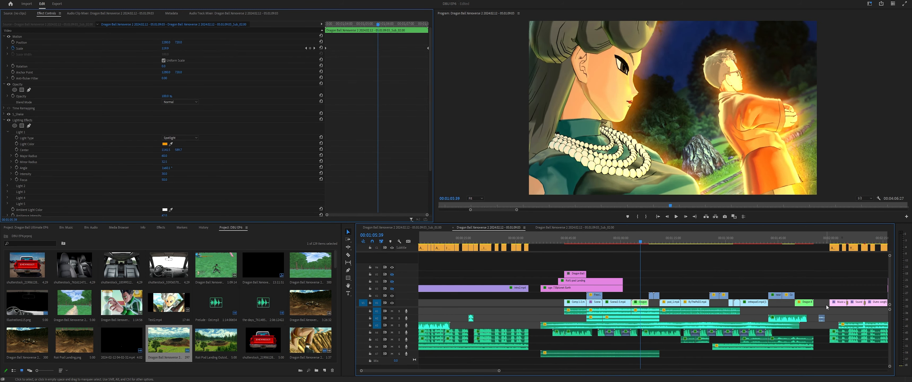
Step: Open the nested sequence of the pink eye close-up to inspect its effects, and return to the main sequence
click(806, 302)
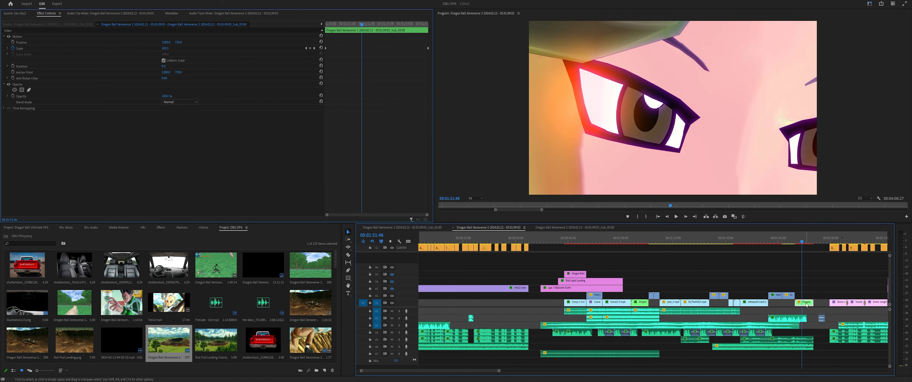
double_click(806, 303)
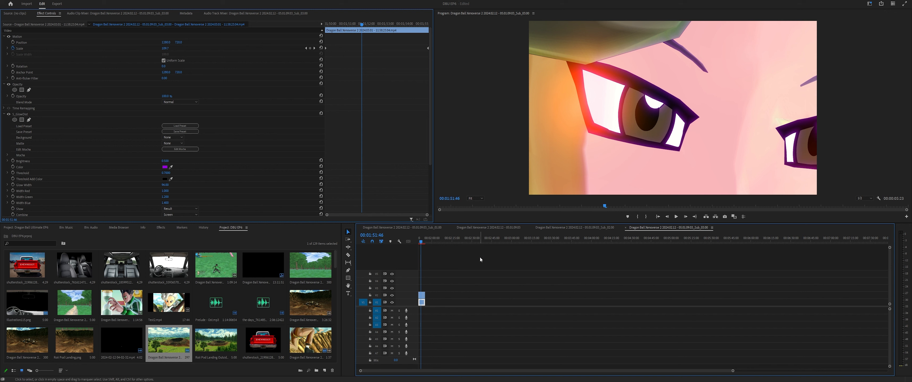
click(439, 262)
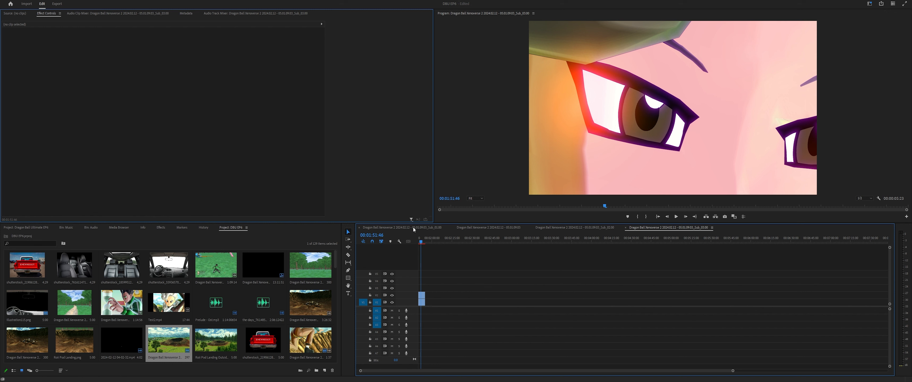
click(558, 231)
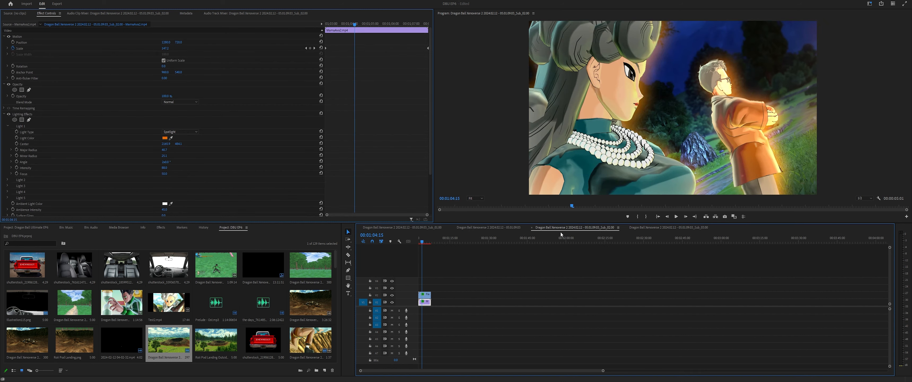
click(478, 226)
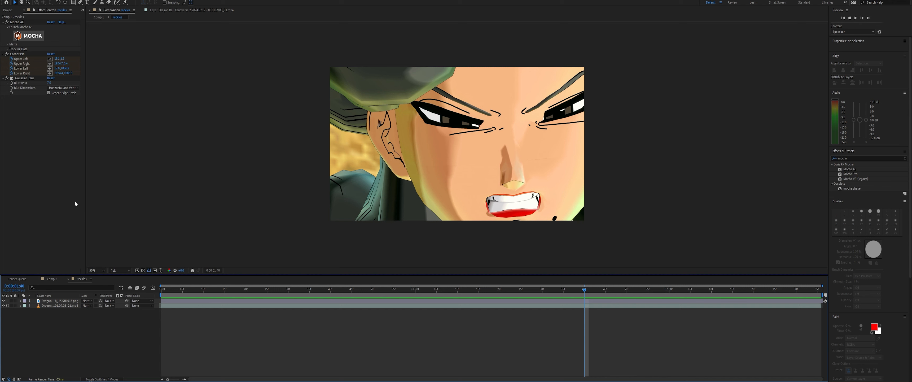
Step: Switch back to After Effects, view the face footage in the layer view, and reopen the face-line precomposition
click(193, 11)
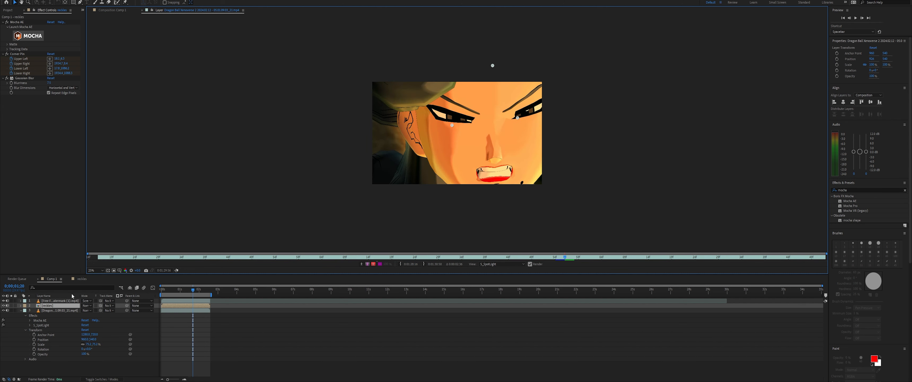
double_click(46, 306)
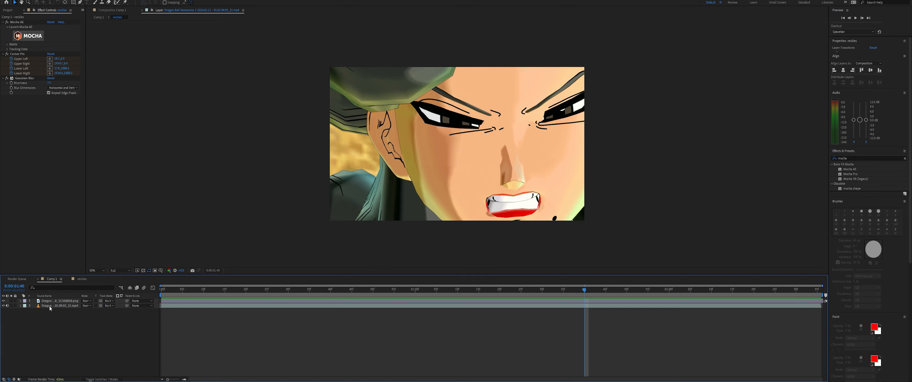
Step: Hide and reshow the painted PNG layer in the precomposition to compare the face with and without its drawn lines
click(63, 300)
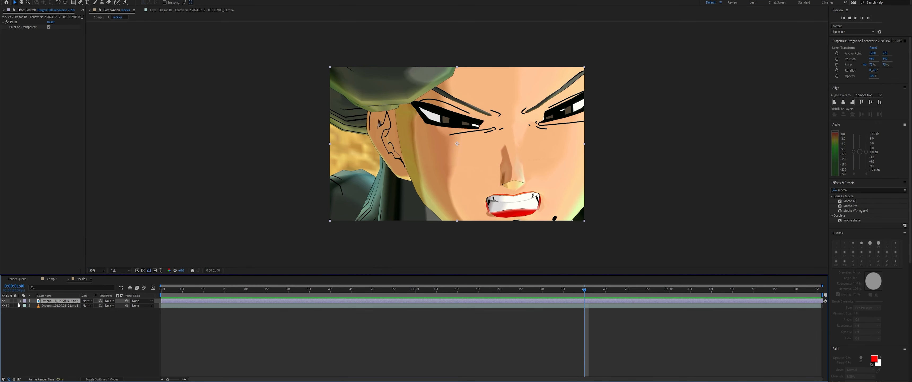
click(4, 301)
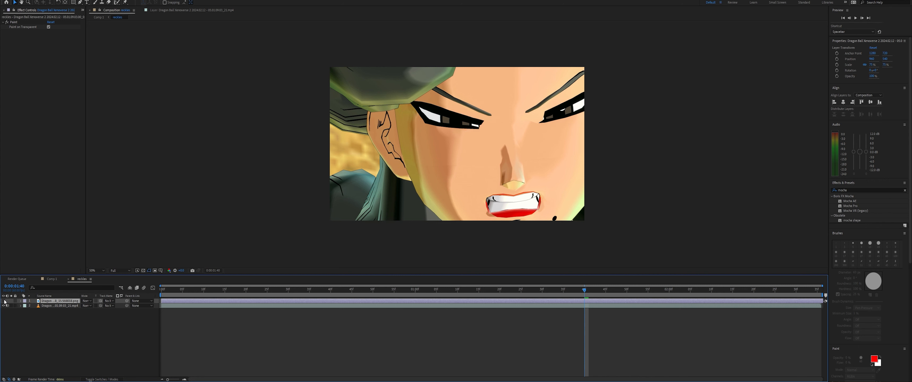
click(4, 301)
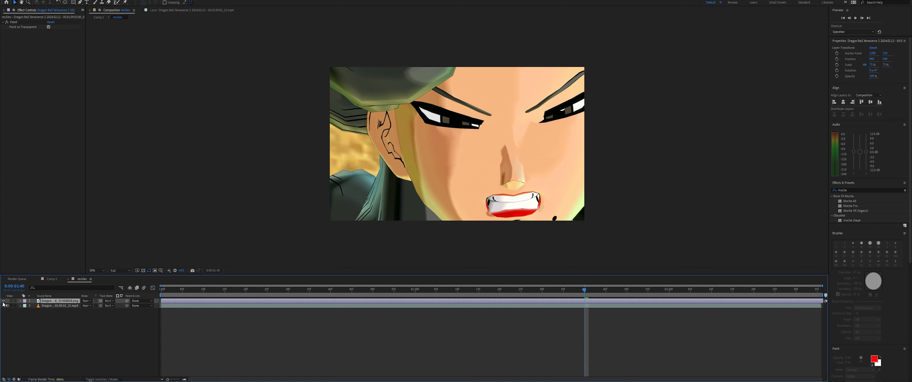
Step: Expand the PNG layer's Paint effect to list its brush strokes, and toggle Paint on Transparent off and back on
click(20, 301)
click(25, 306)
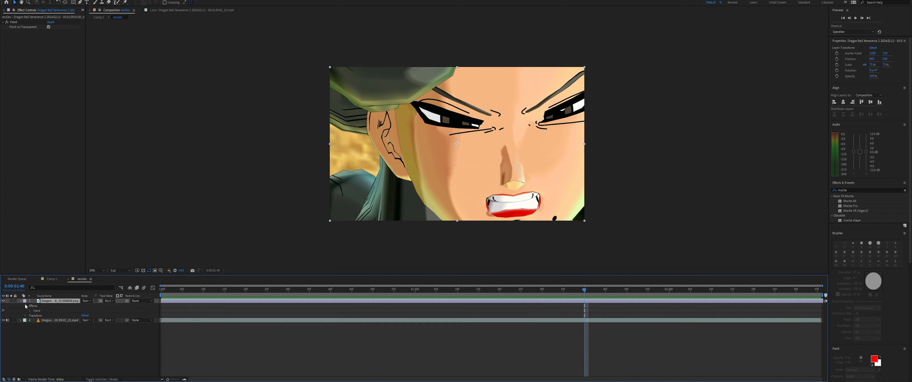
click(30, 310)
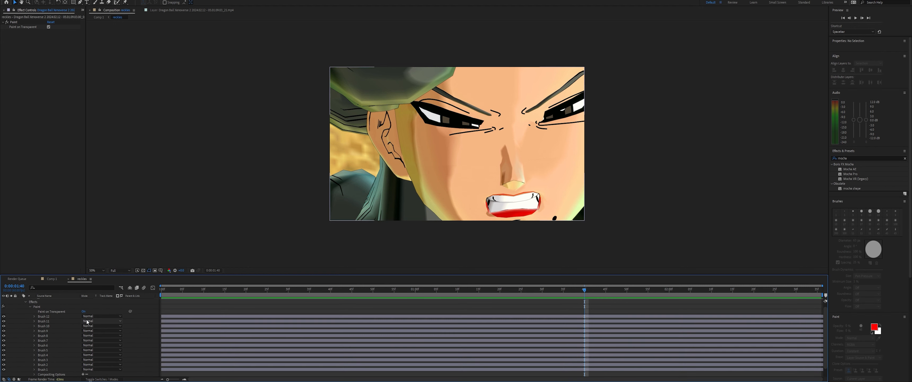
click(84, 311)
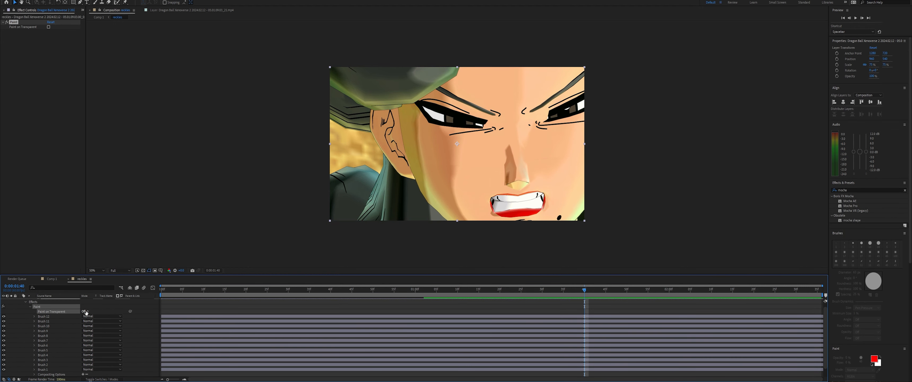
click(84, 311)
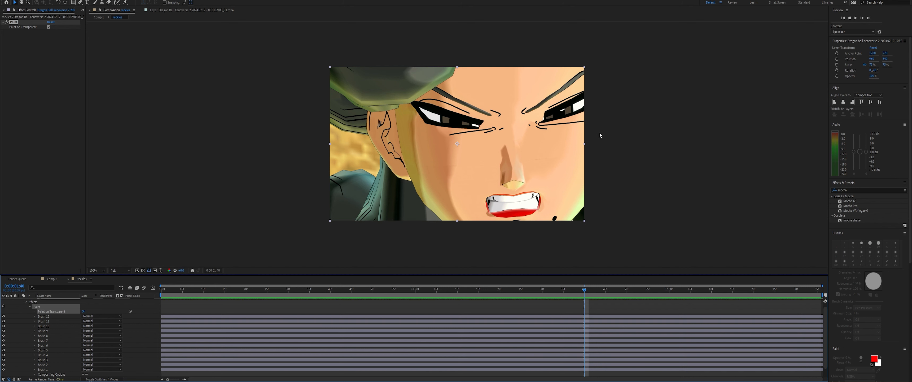
Step: Examine the hand-drawn lines around the eyes and eyebrows up close
scroll(600, 132, up, 2)
scroll(600, 124, down, 1)
drag(617, 84, 486, 125)
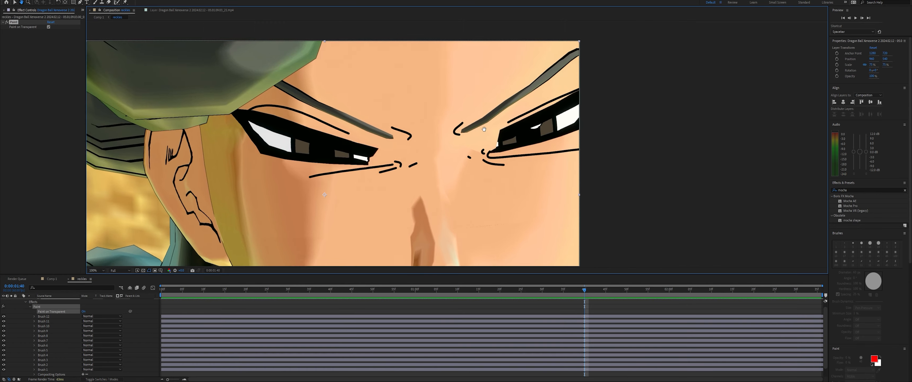
scroll(598, 117, up, 4)
scroll(598, 117, down, 3)
drag(644, 92, 459, 135)
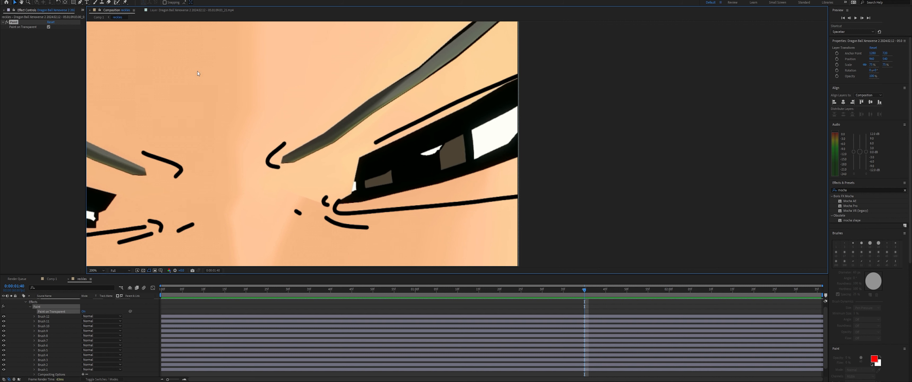
scroll(346, 107, down, 3)
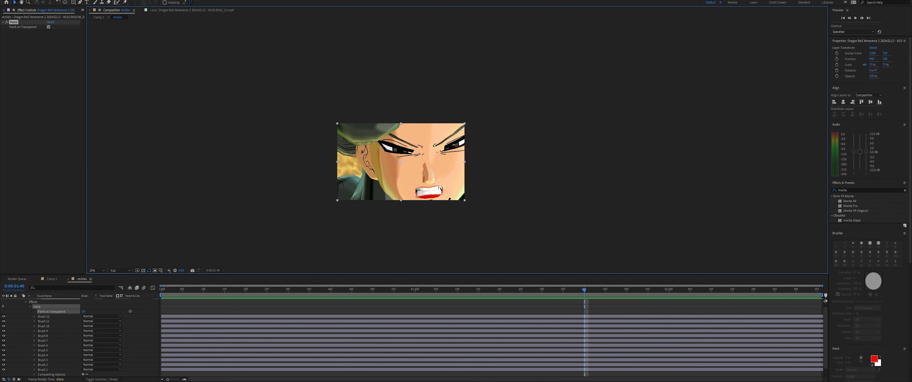
Step: Return to Comp 1 and scrub from its start to 0;00;01;17 to review the tracked face lines
click(52, 279)
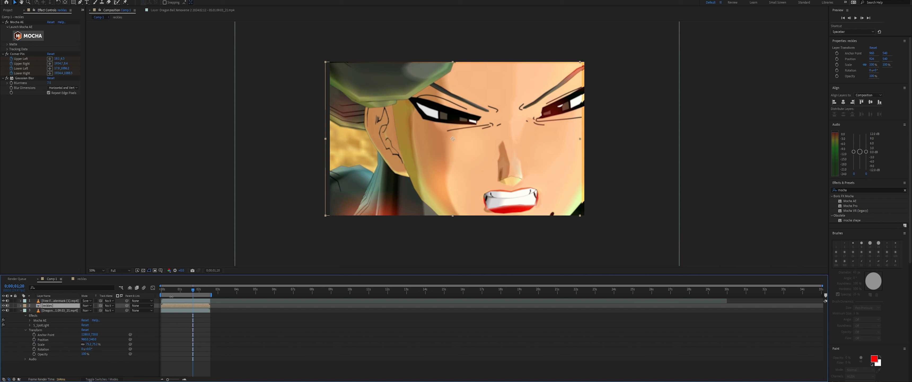
drag(170, 293, 160, 293)
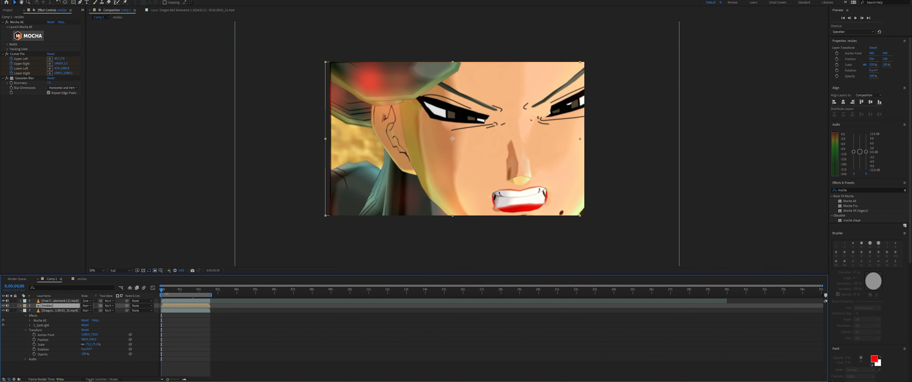
click(169, 292)
drag(170, 294, 190, 290)
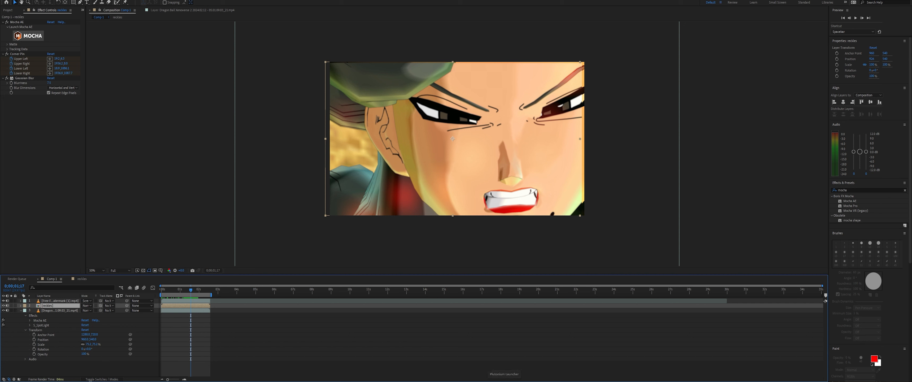
Step: Switch to Premiere Pro and scrub the main sequence from the man by the rock wall to the purple pod shot at 00:01:44:30
mouse_move(492, 381)
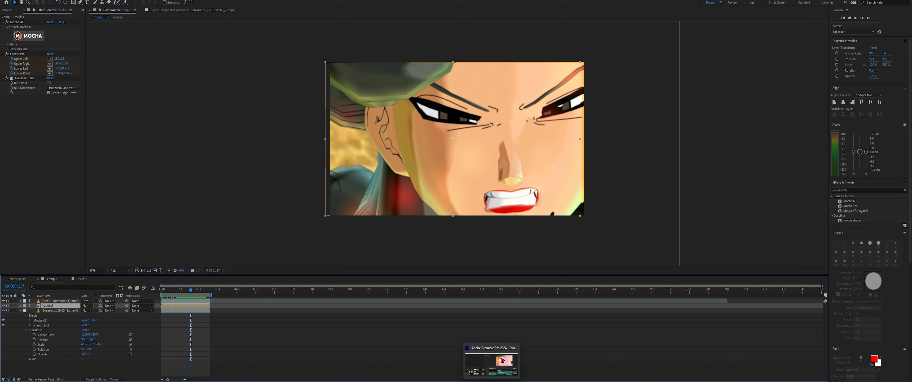
key(alt+Tab)
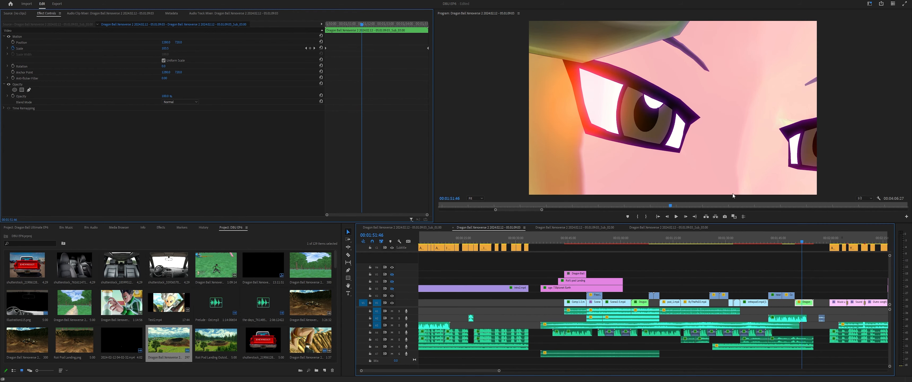
click(700, 311)
click(724, 239)
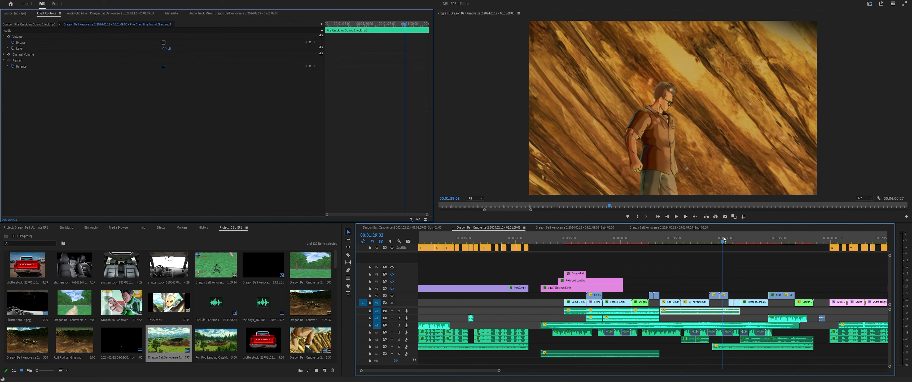
drag(724, 239, 777, 249)
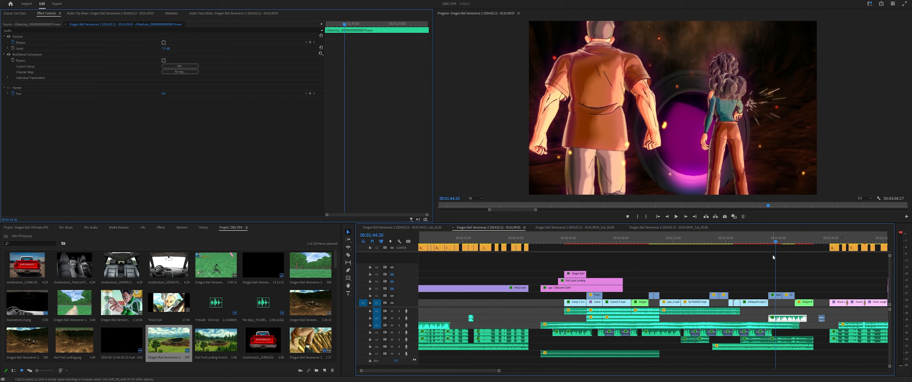
click(777, 238)
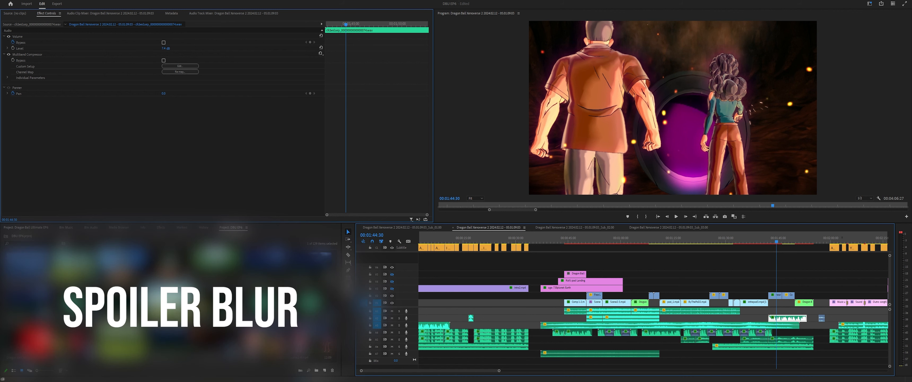
Step: Find the raw clip of the man and woman seen from behind, load it in the Source Monitor, and play that shot
scroll(170, 305, down, 5)
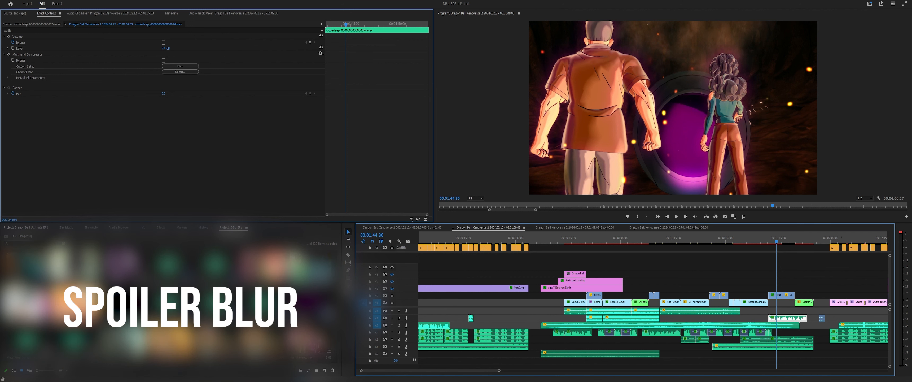
scroll(170, 305, down, 2)
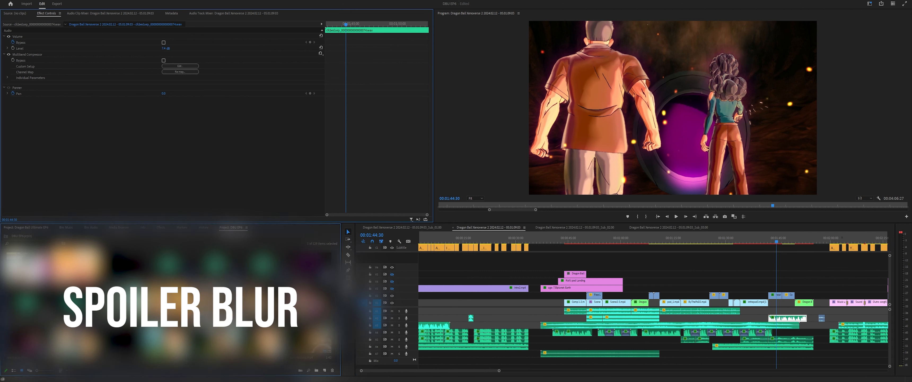
click(14, 13)
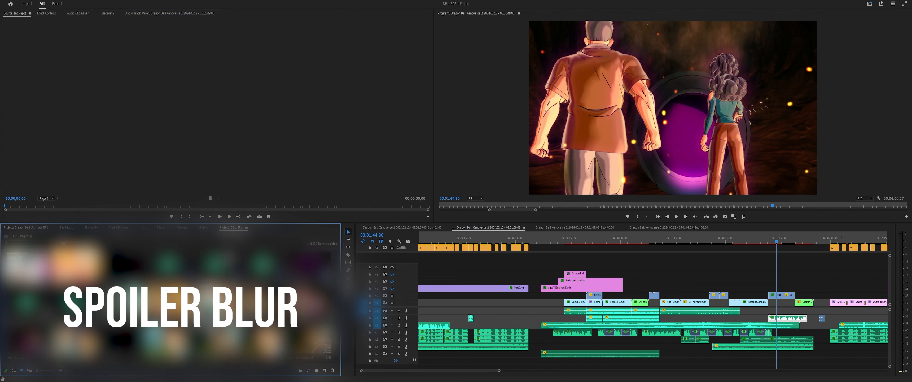
drag(207, 300, 217, 131)
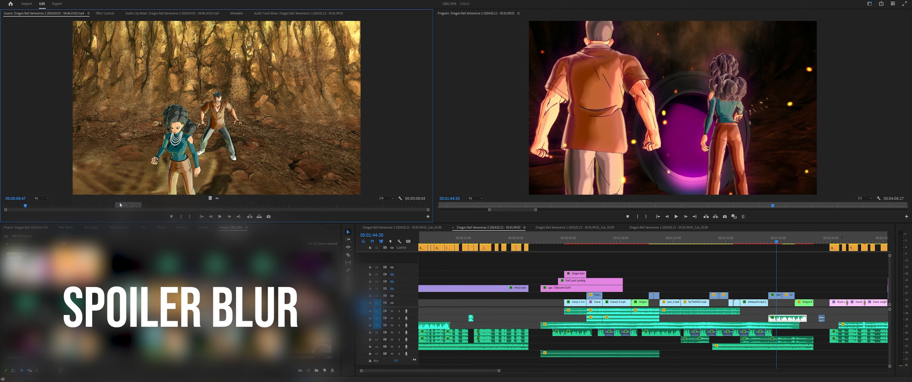
click(117, 205)
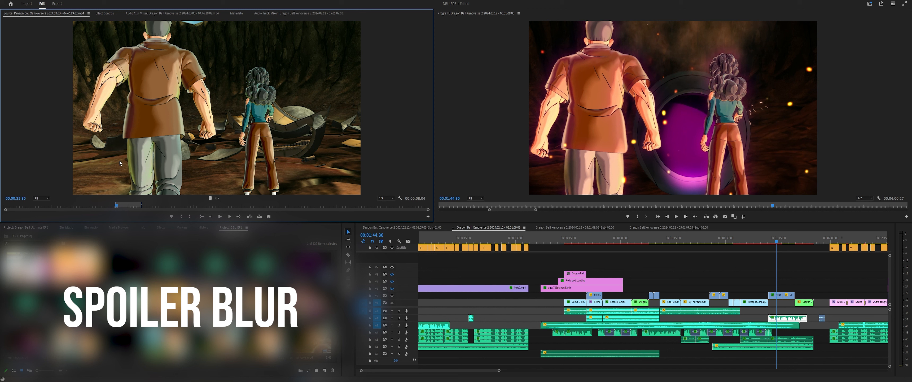
key(space)
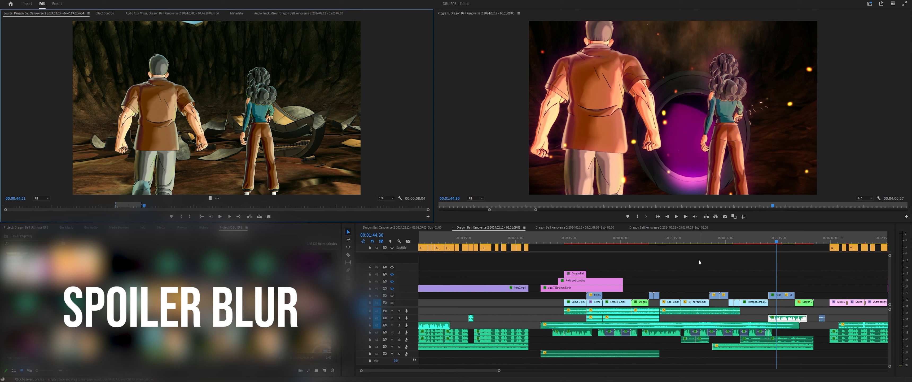
Step: Scrub the main sequence past the close-up of the man with glasses to 00:01:57:04, and widen the timeline view to show the remaining clips
drag(777, 243, 793, 242)
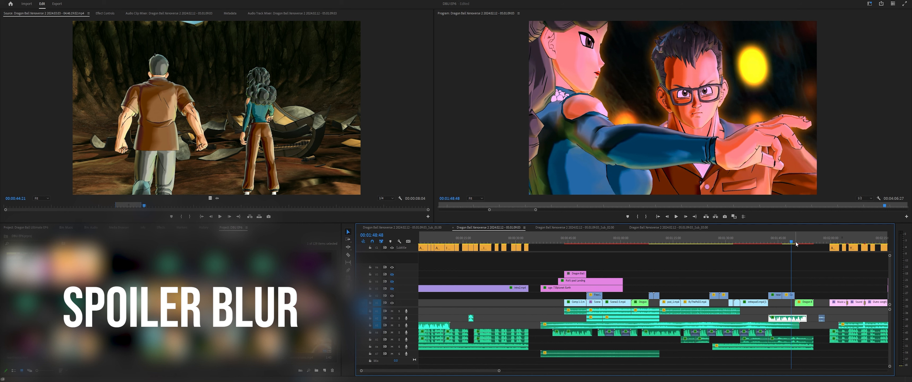
drag(797, 243, 822, 246)
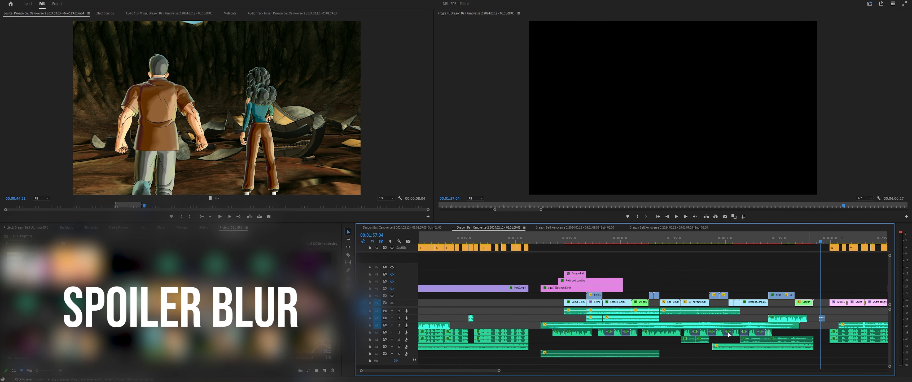
drag(499, 371, 588, 358)
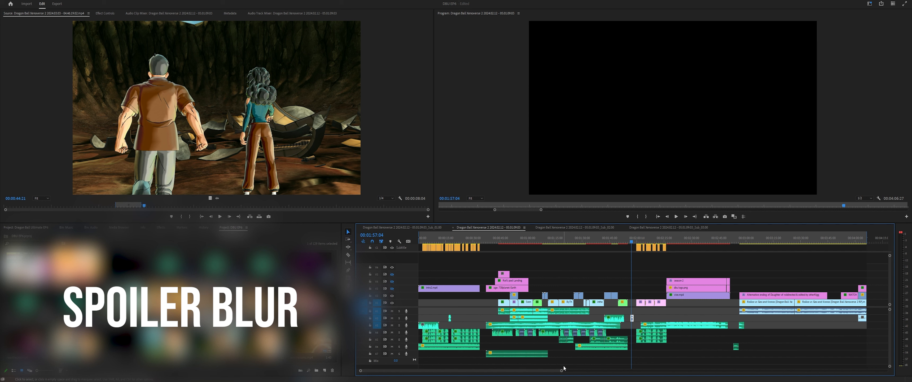
drag(563, 370, 587, 370)
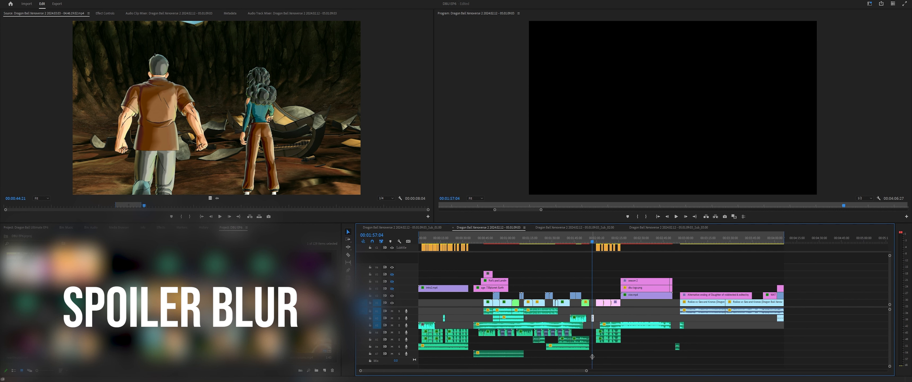